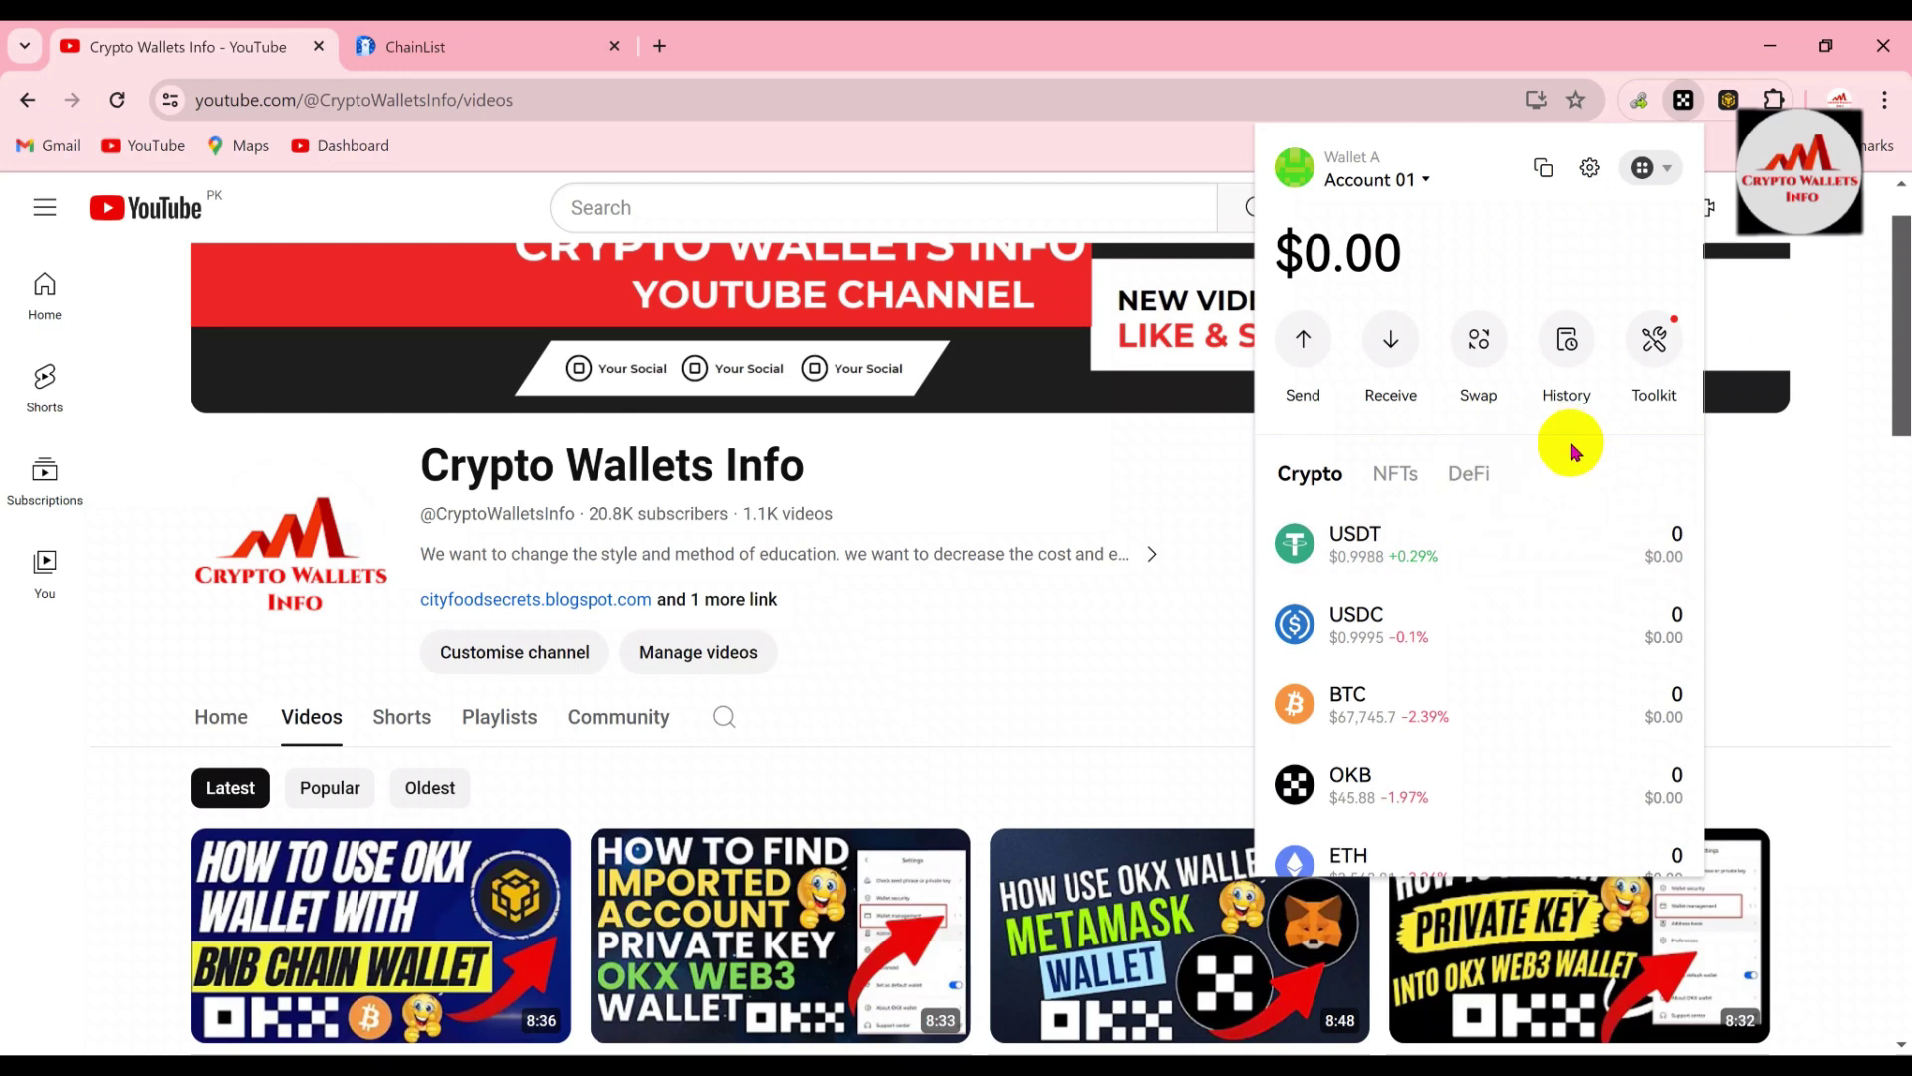
Search the network list for 'canto', find no match, then clear the search to restore the Popular list
{"action": "left_click", "coordinate": [1672, 171]}
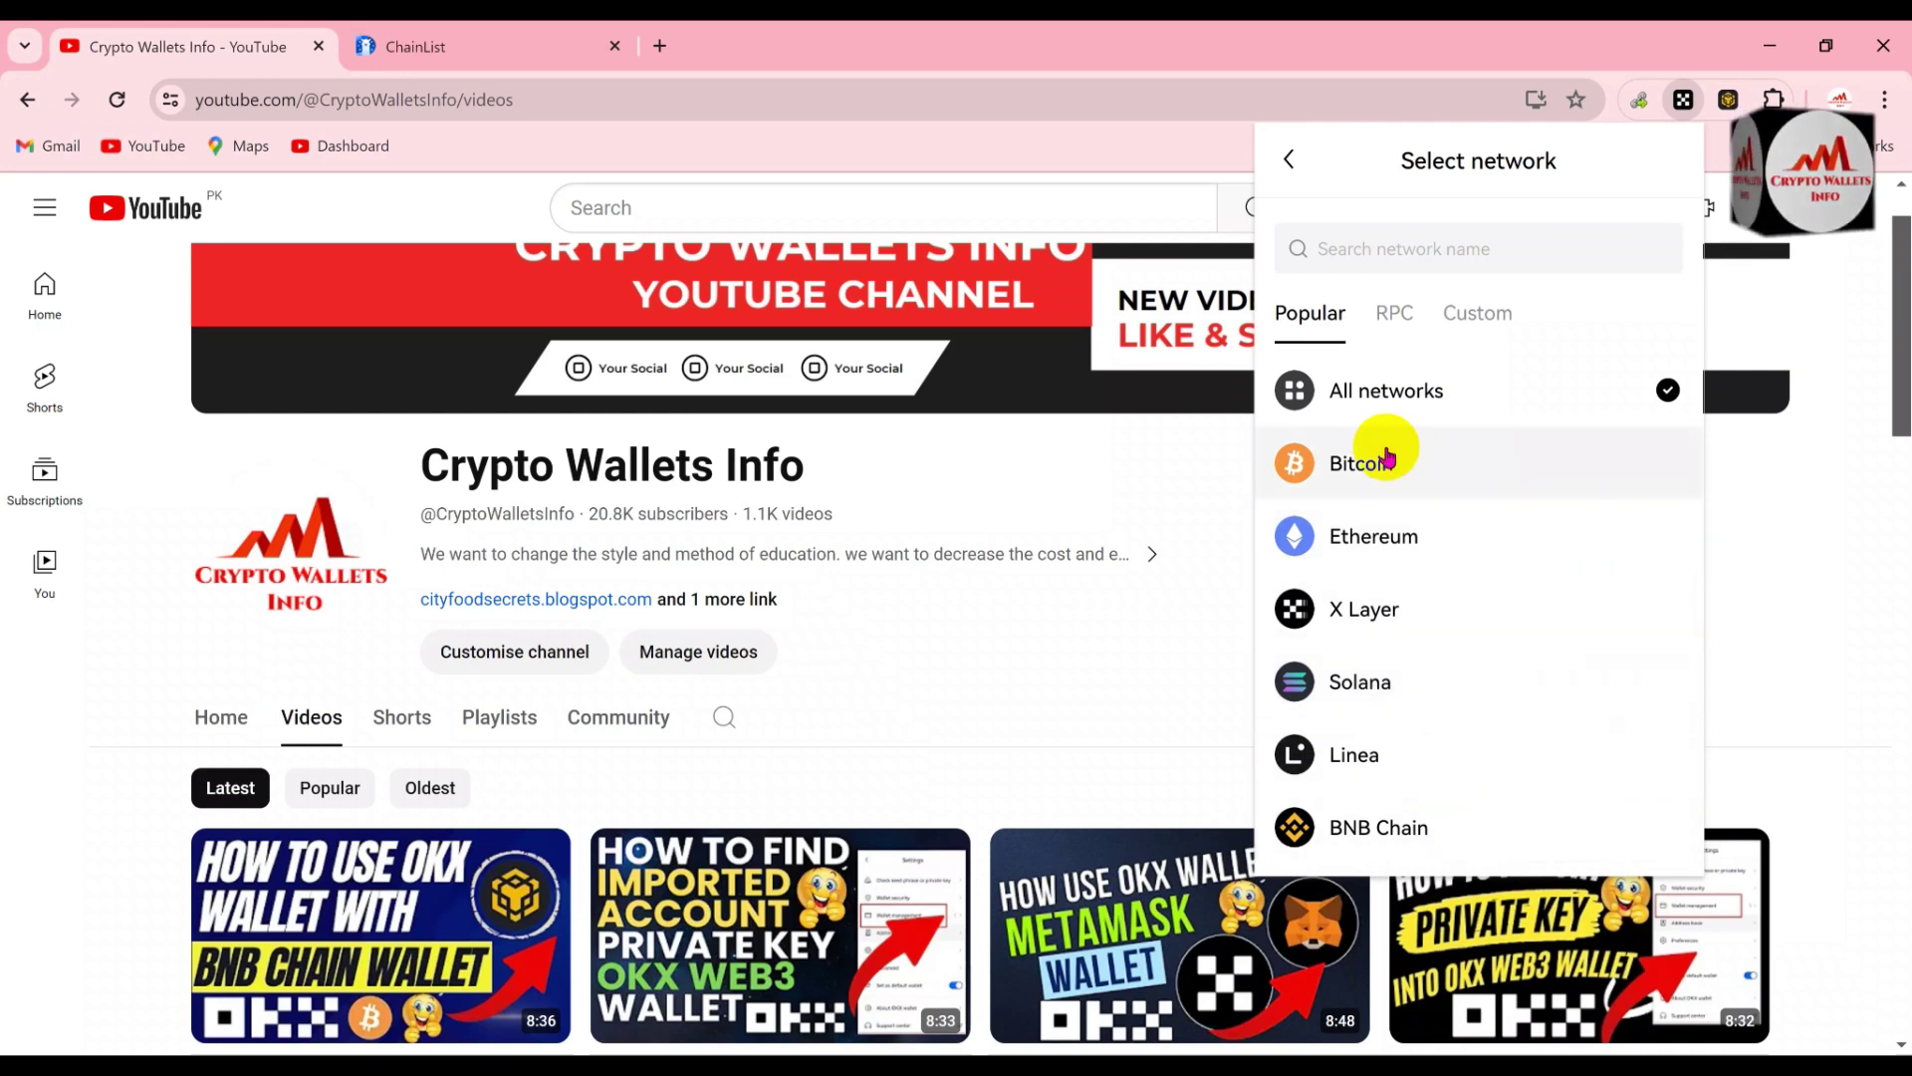
{"action": "left_click", "coordinate": [1341, 247]}
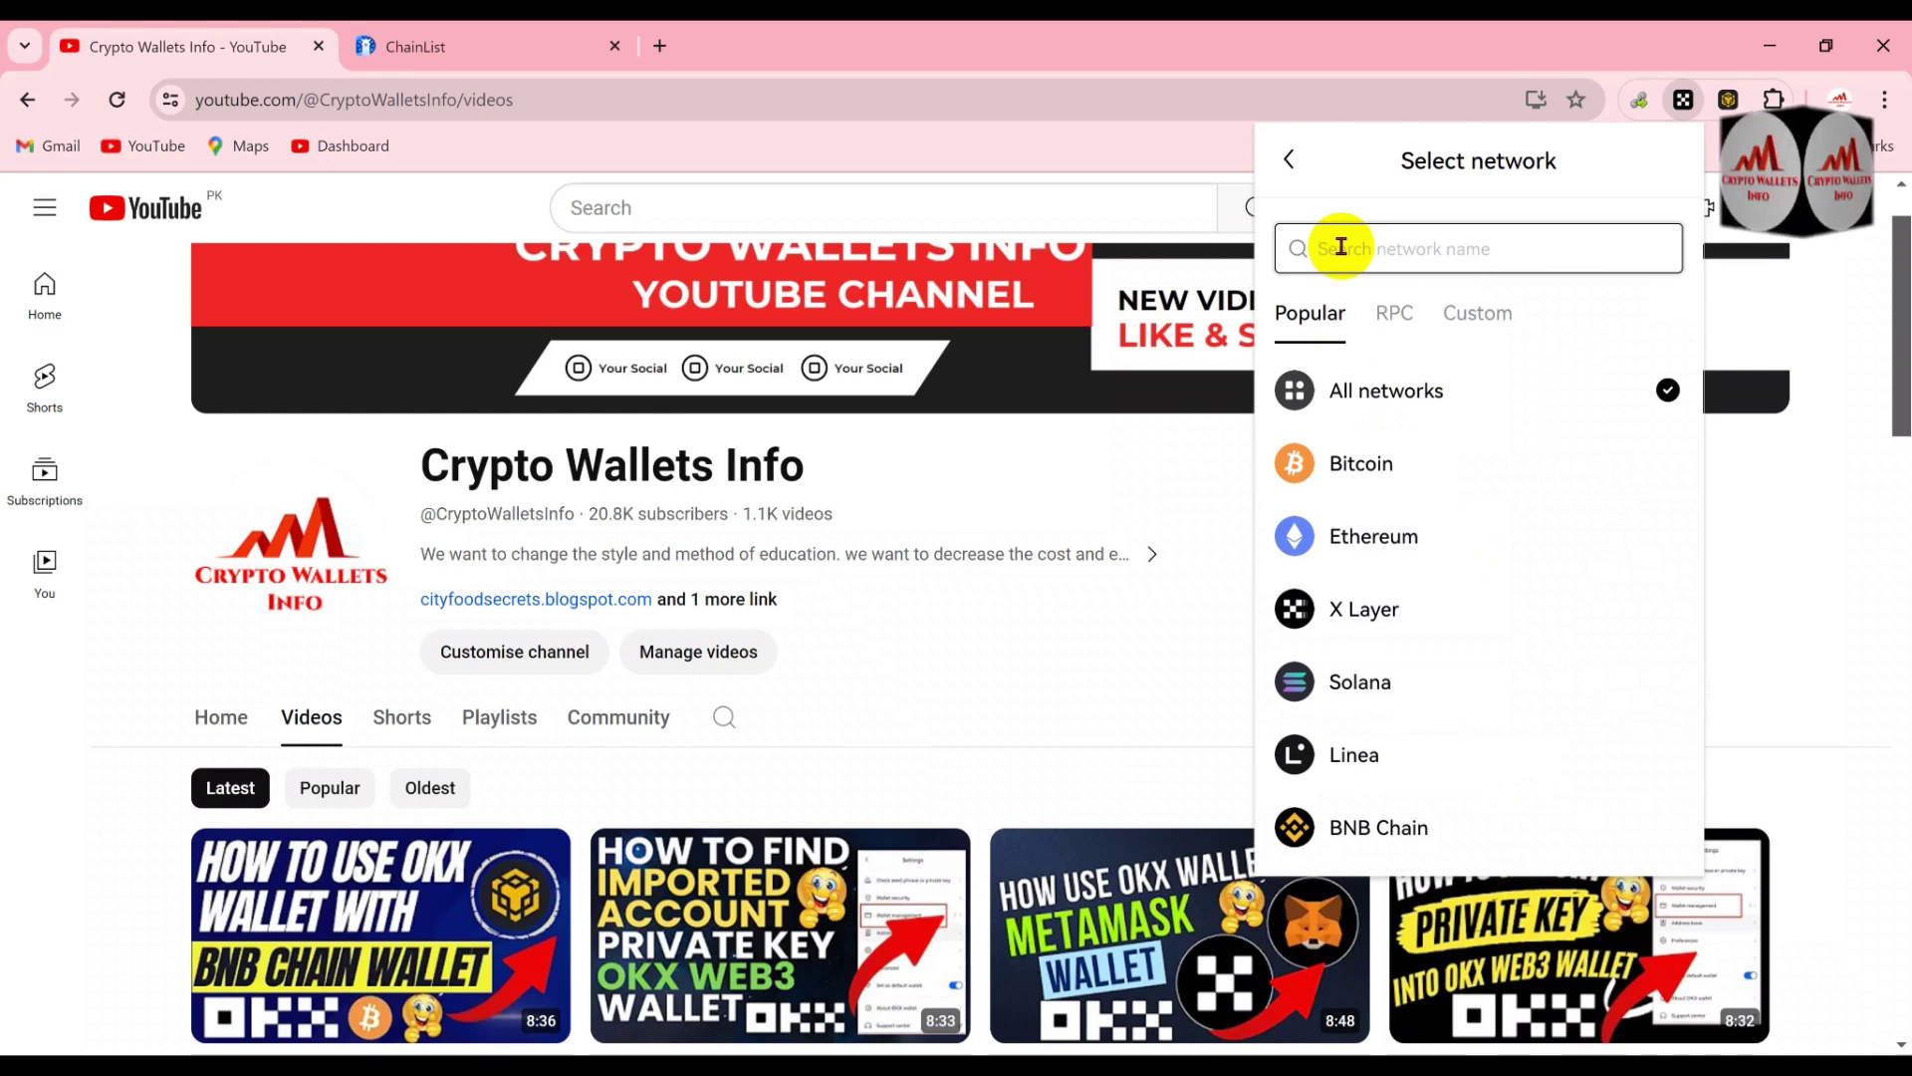
{"action": "type", "text": "ca"}
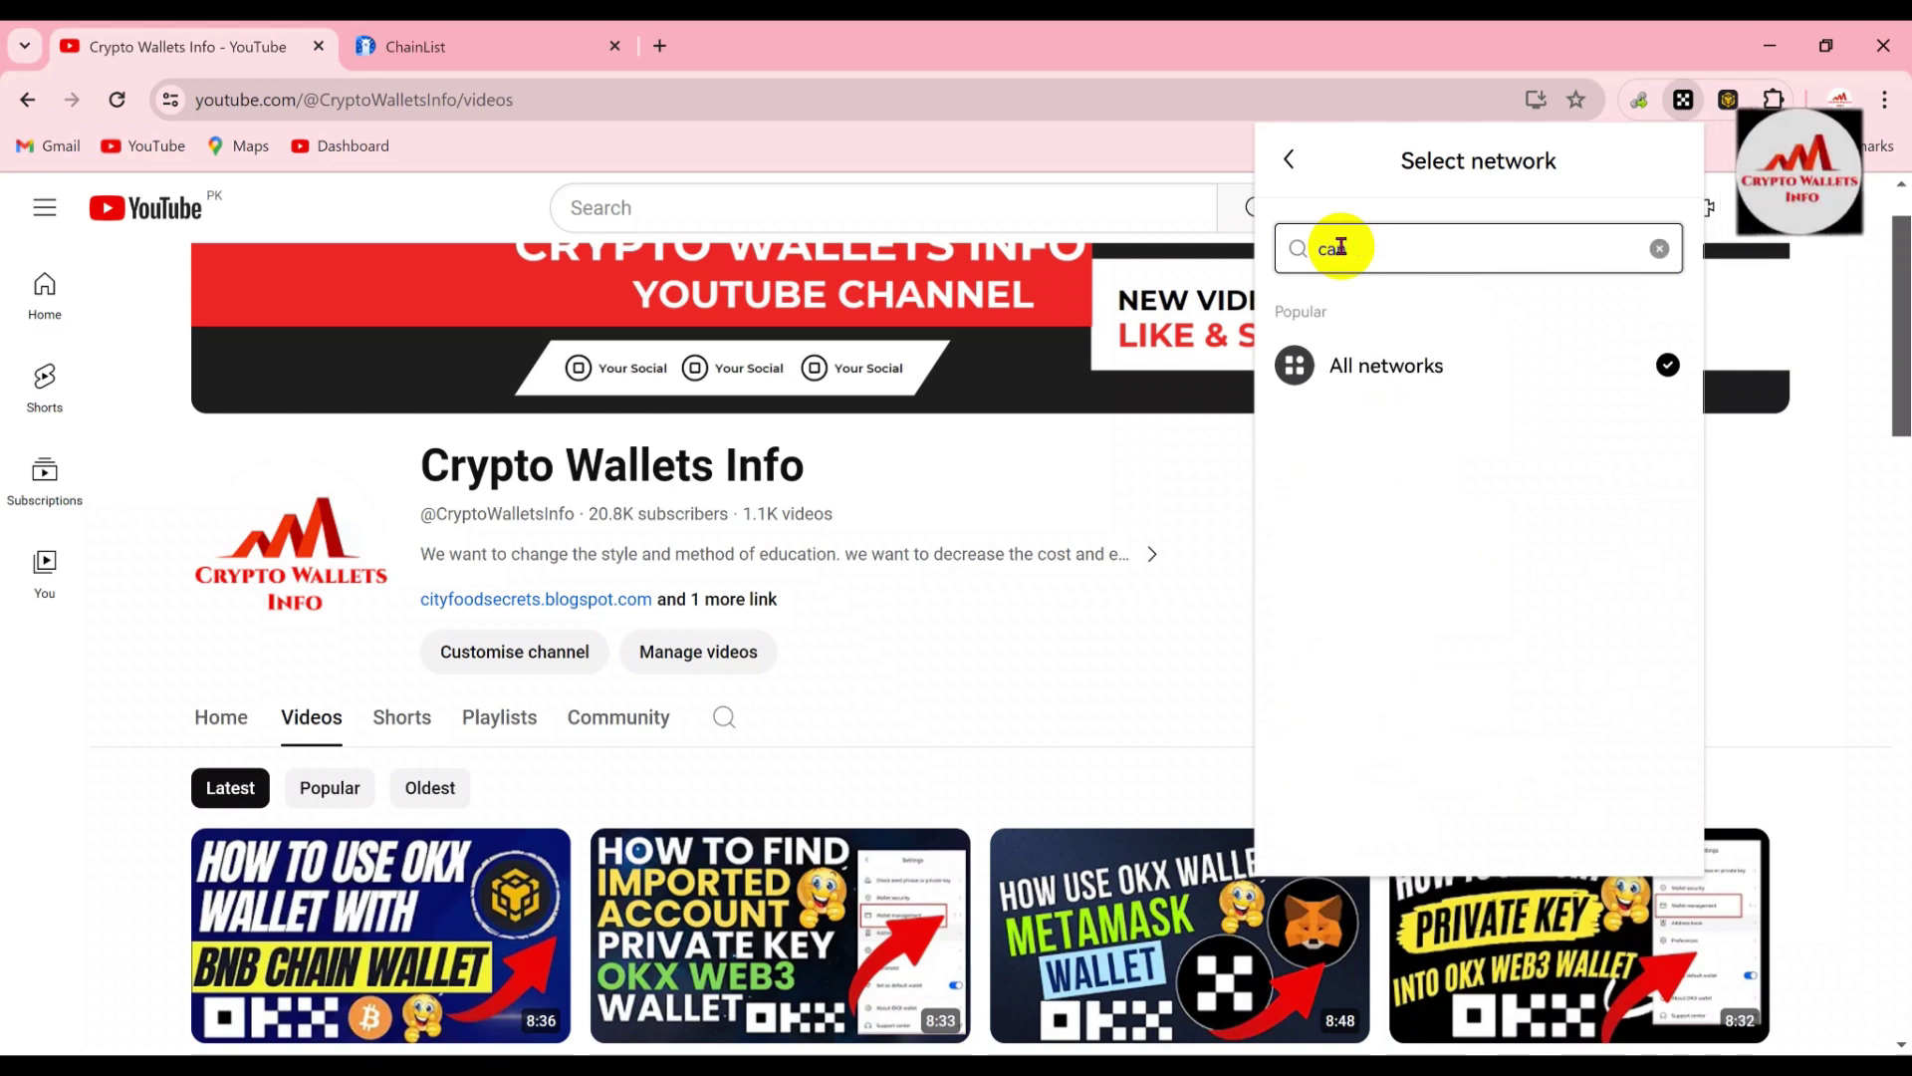
{"action": "key", "text": "BackSpace"}
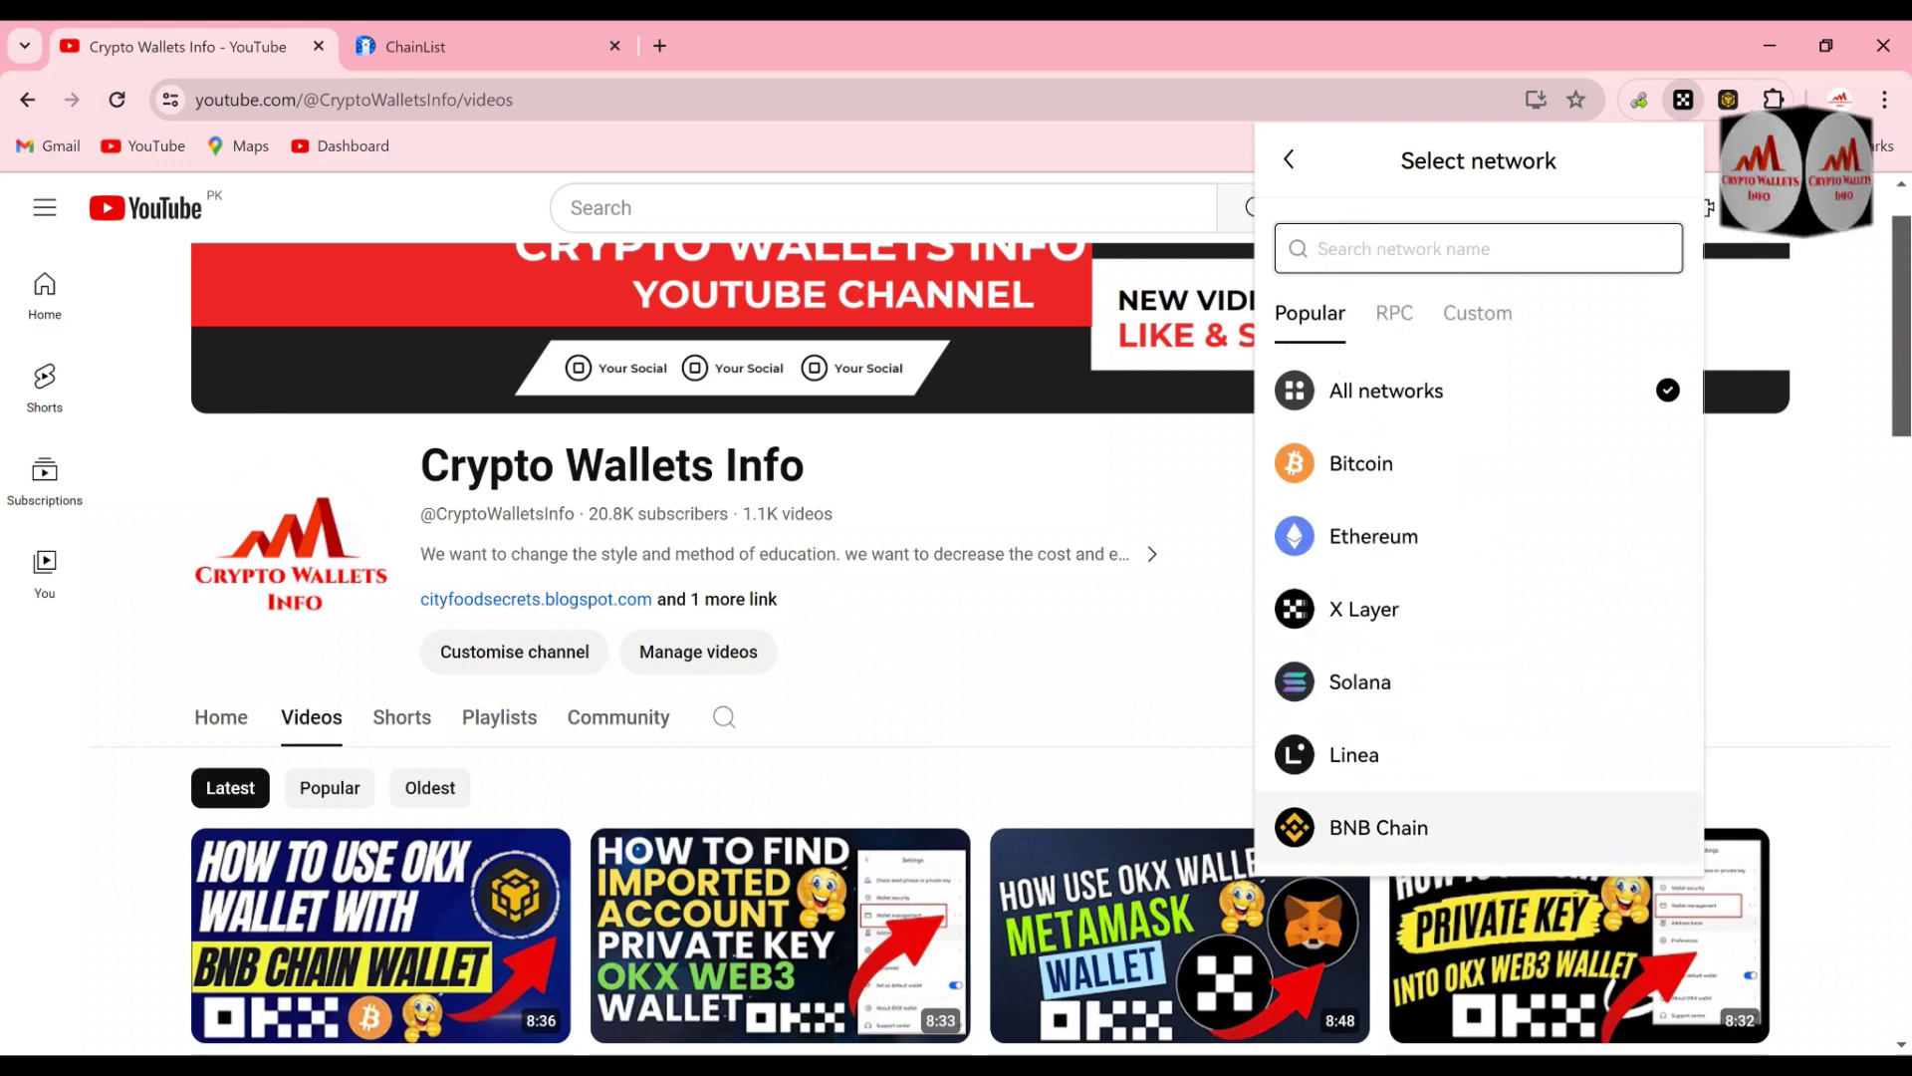
{"action": "key", "text": "alt+Tab"}
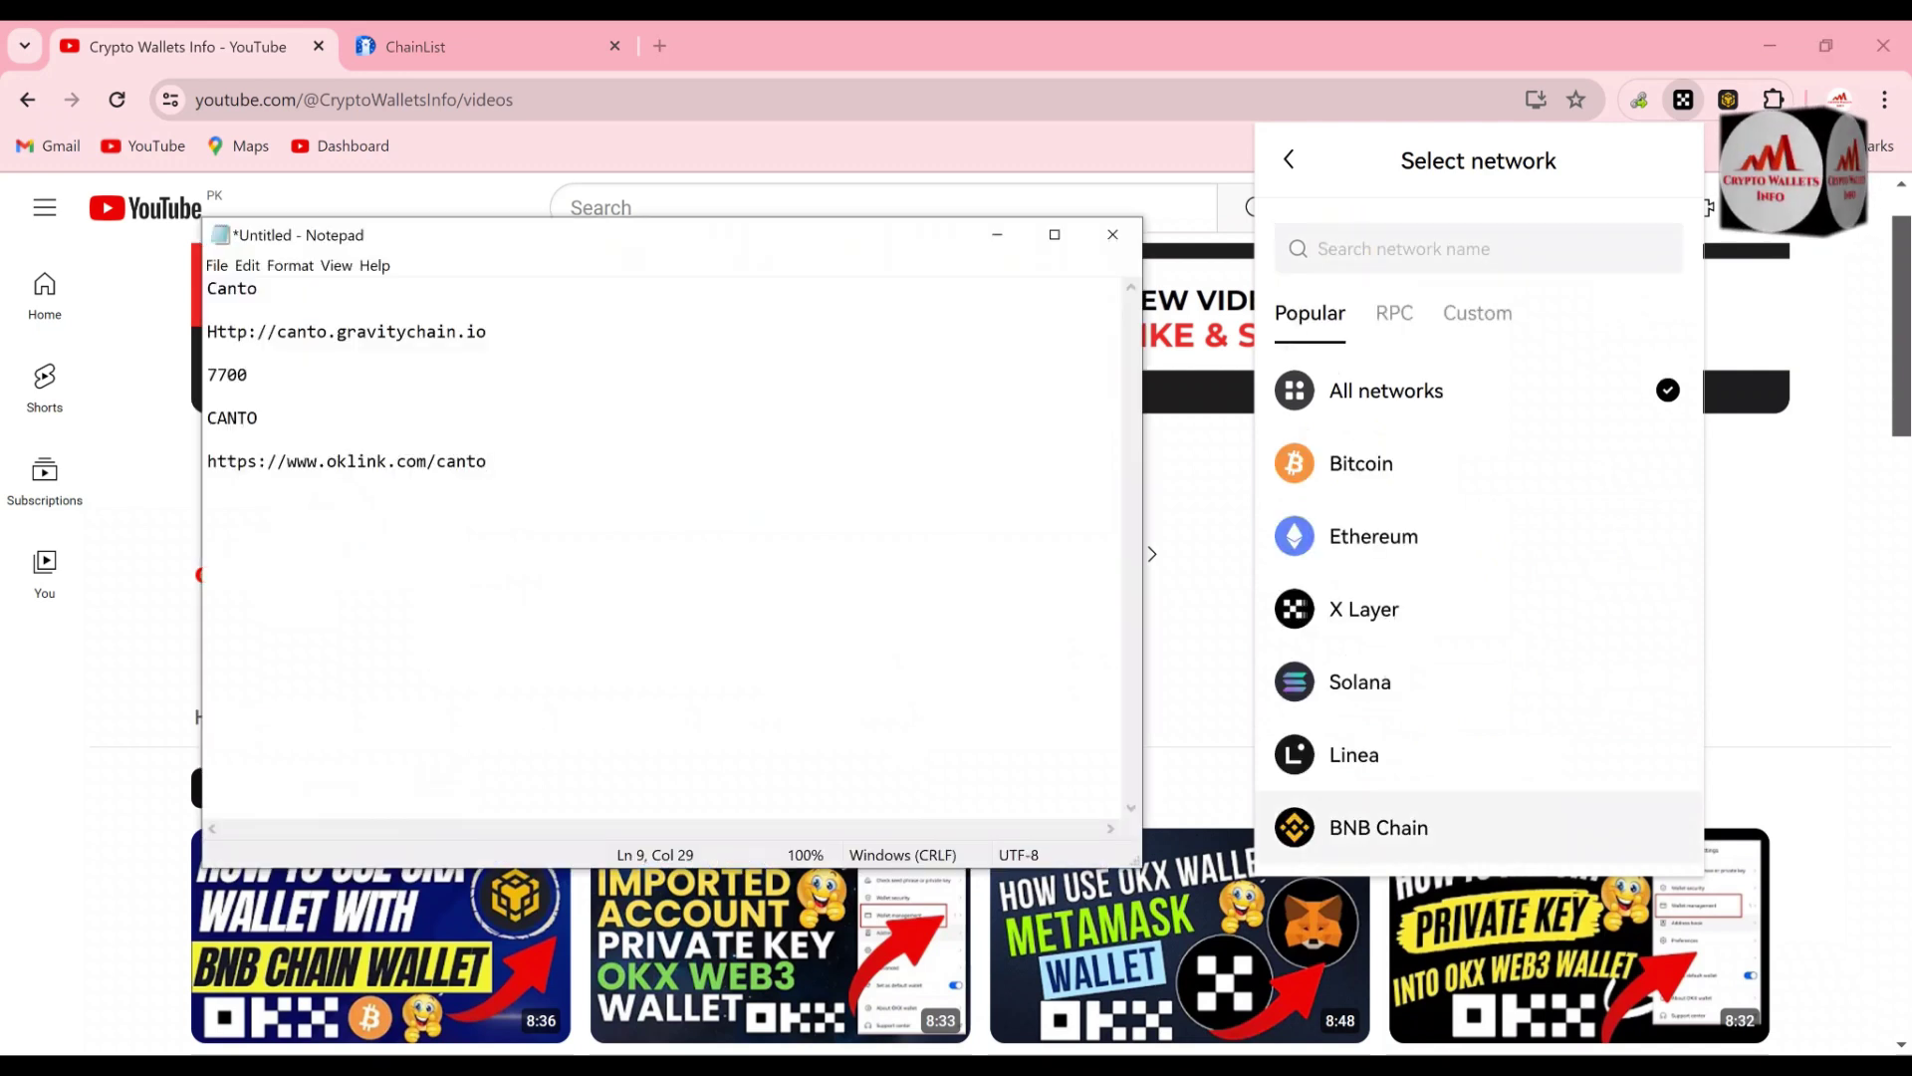
{"action": "left_click", "coordinate": [1482, 251]}
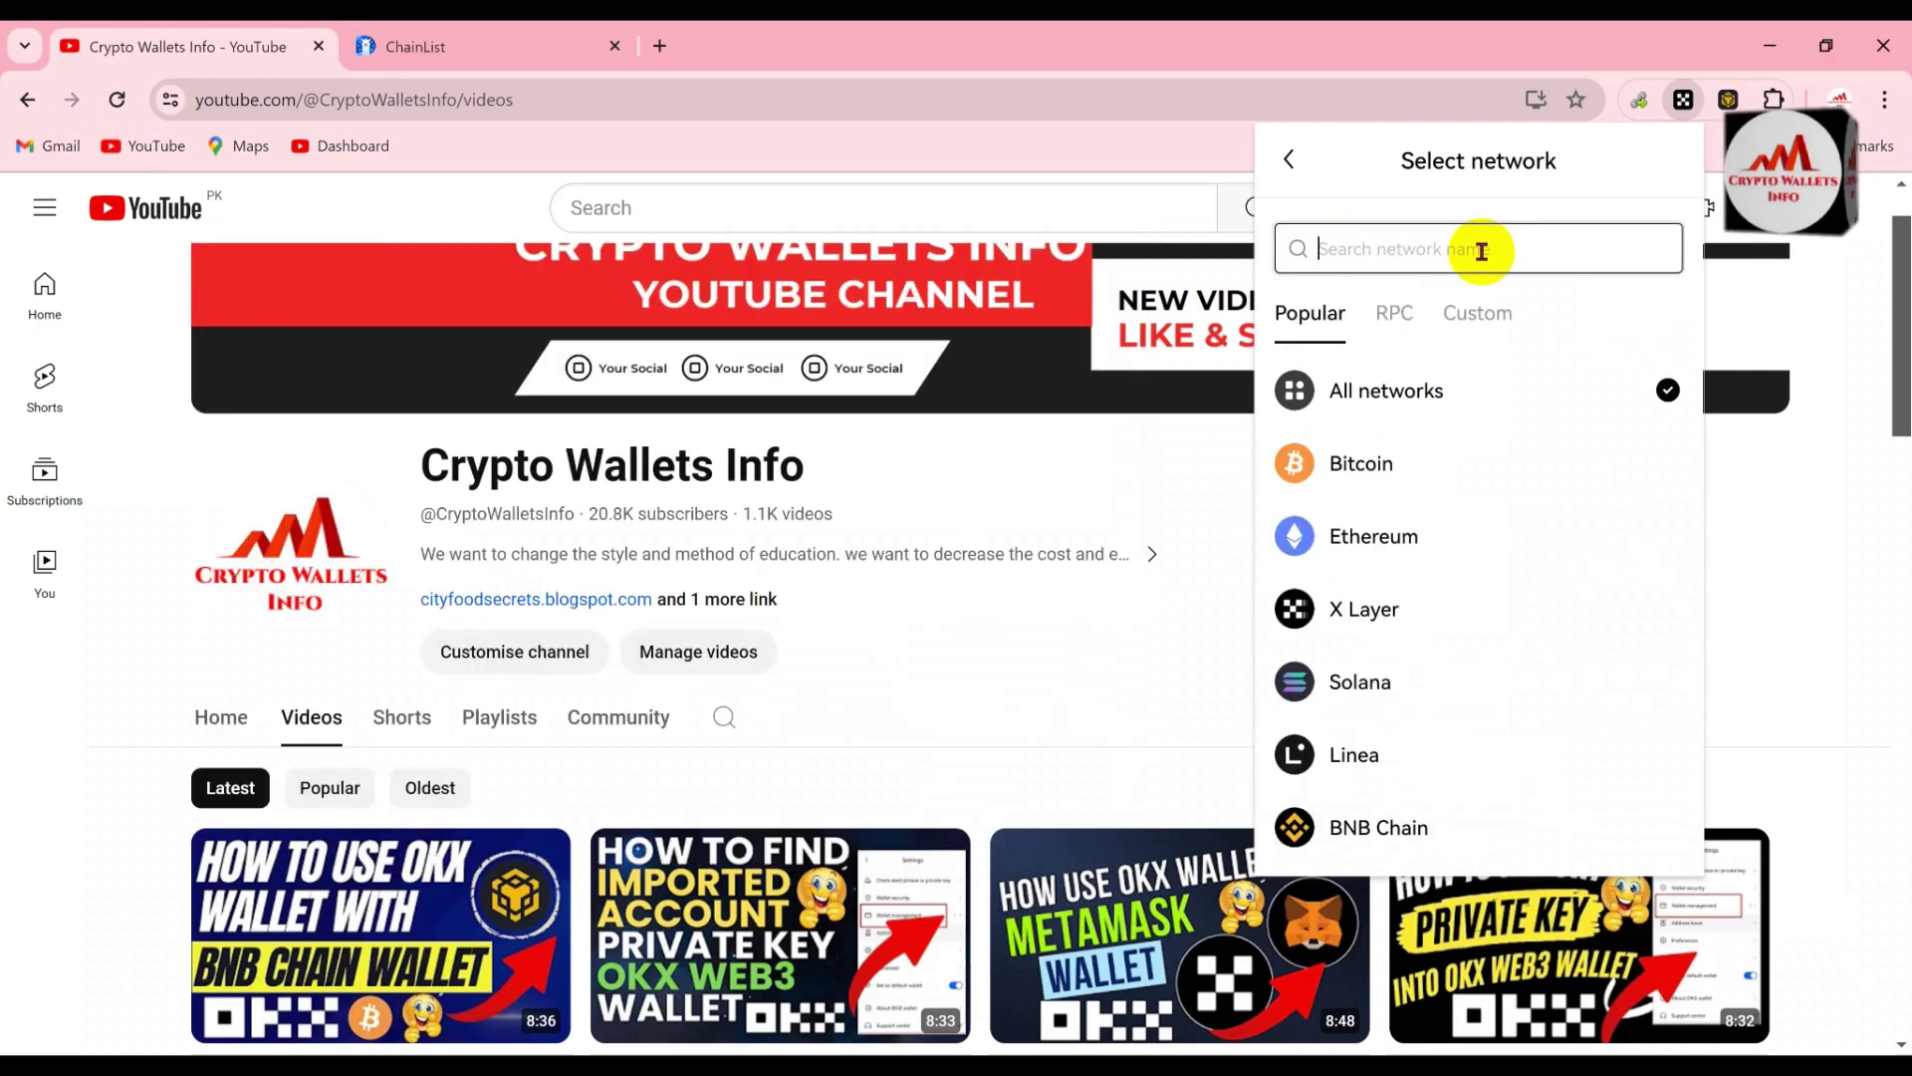
{"action": "type", "text": "cqanto"}
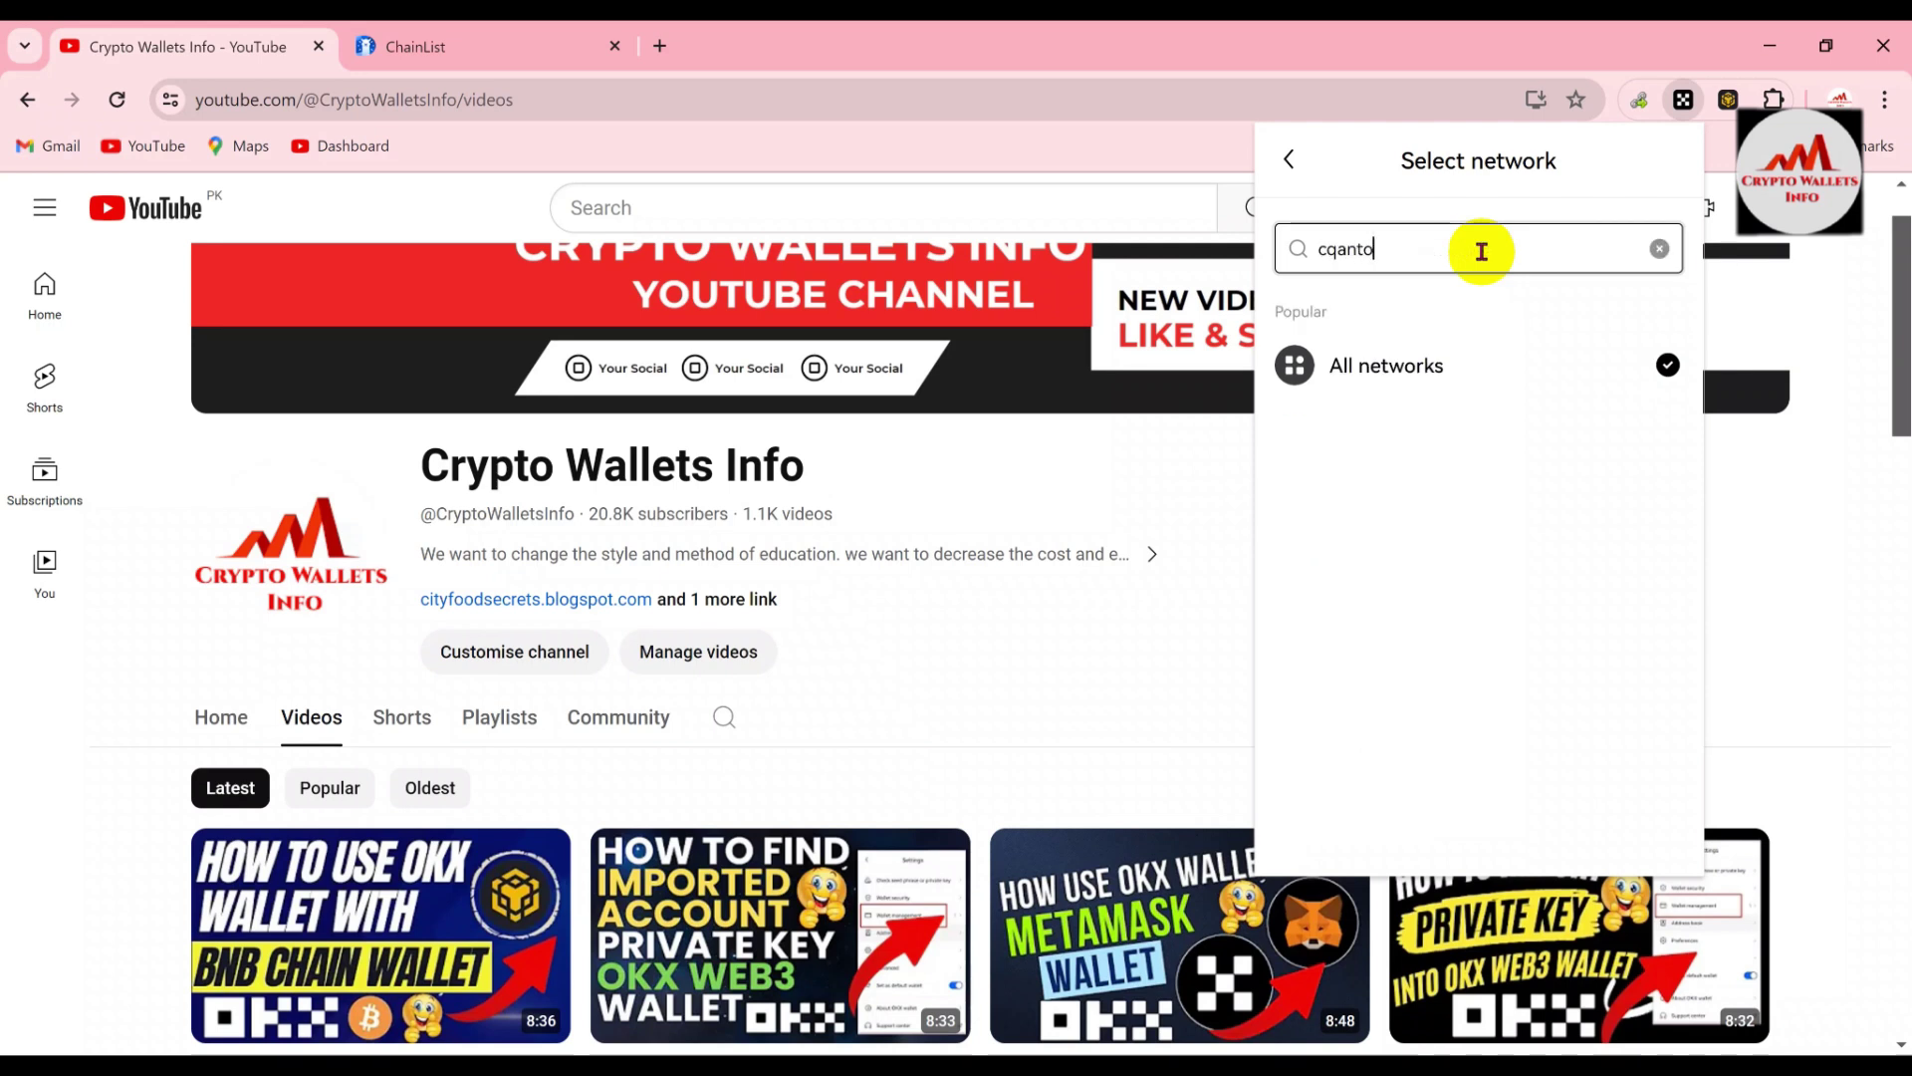
{"action": "key", "text": "BackSpace"}
{"action": "key", "text": "BackSpace"}
{"action": "key", "text": "BackSpace"}
{"action": "type", "text": "a"}
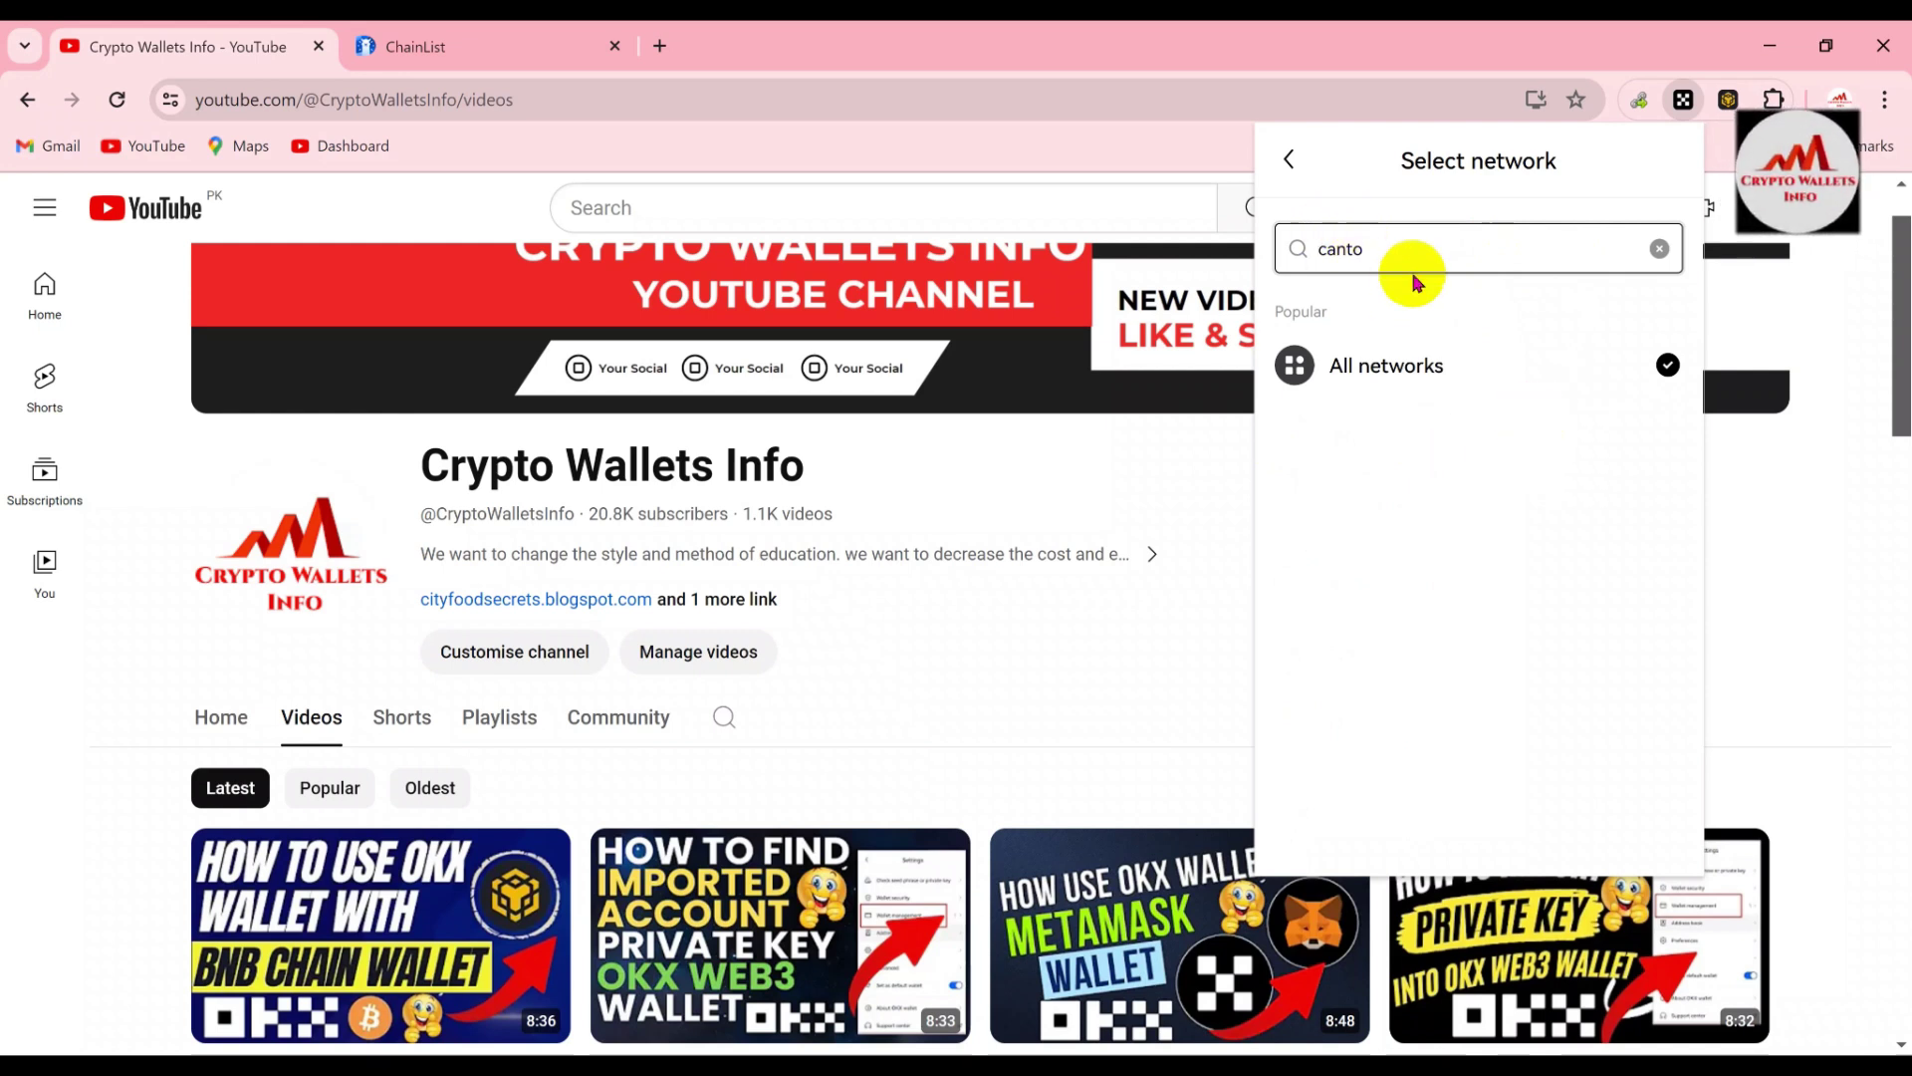
{"action": "key", "text": "BackSpace"}
{"action": "key", "text": "BackSpace"}
{"action": "key", "text": "BackSpace"}
{"action": "key", "text": "BackSpace"}
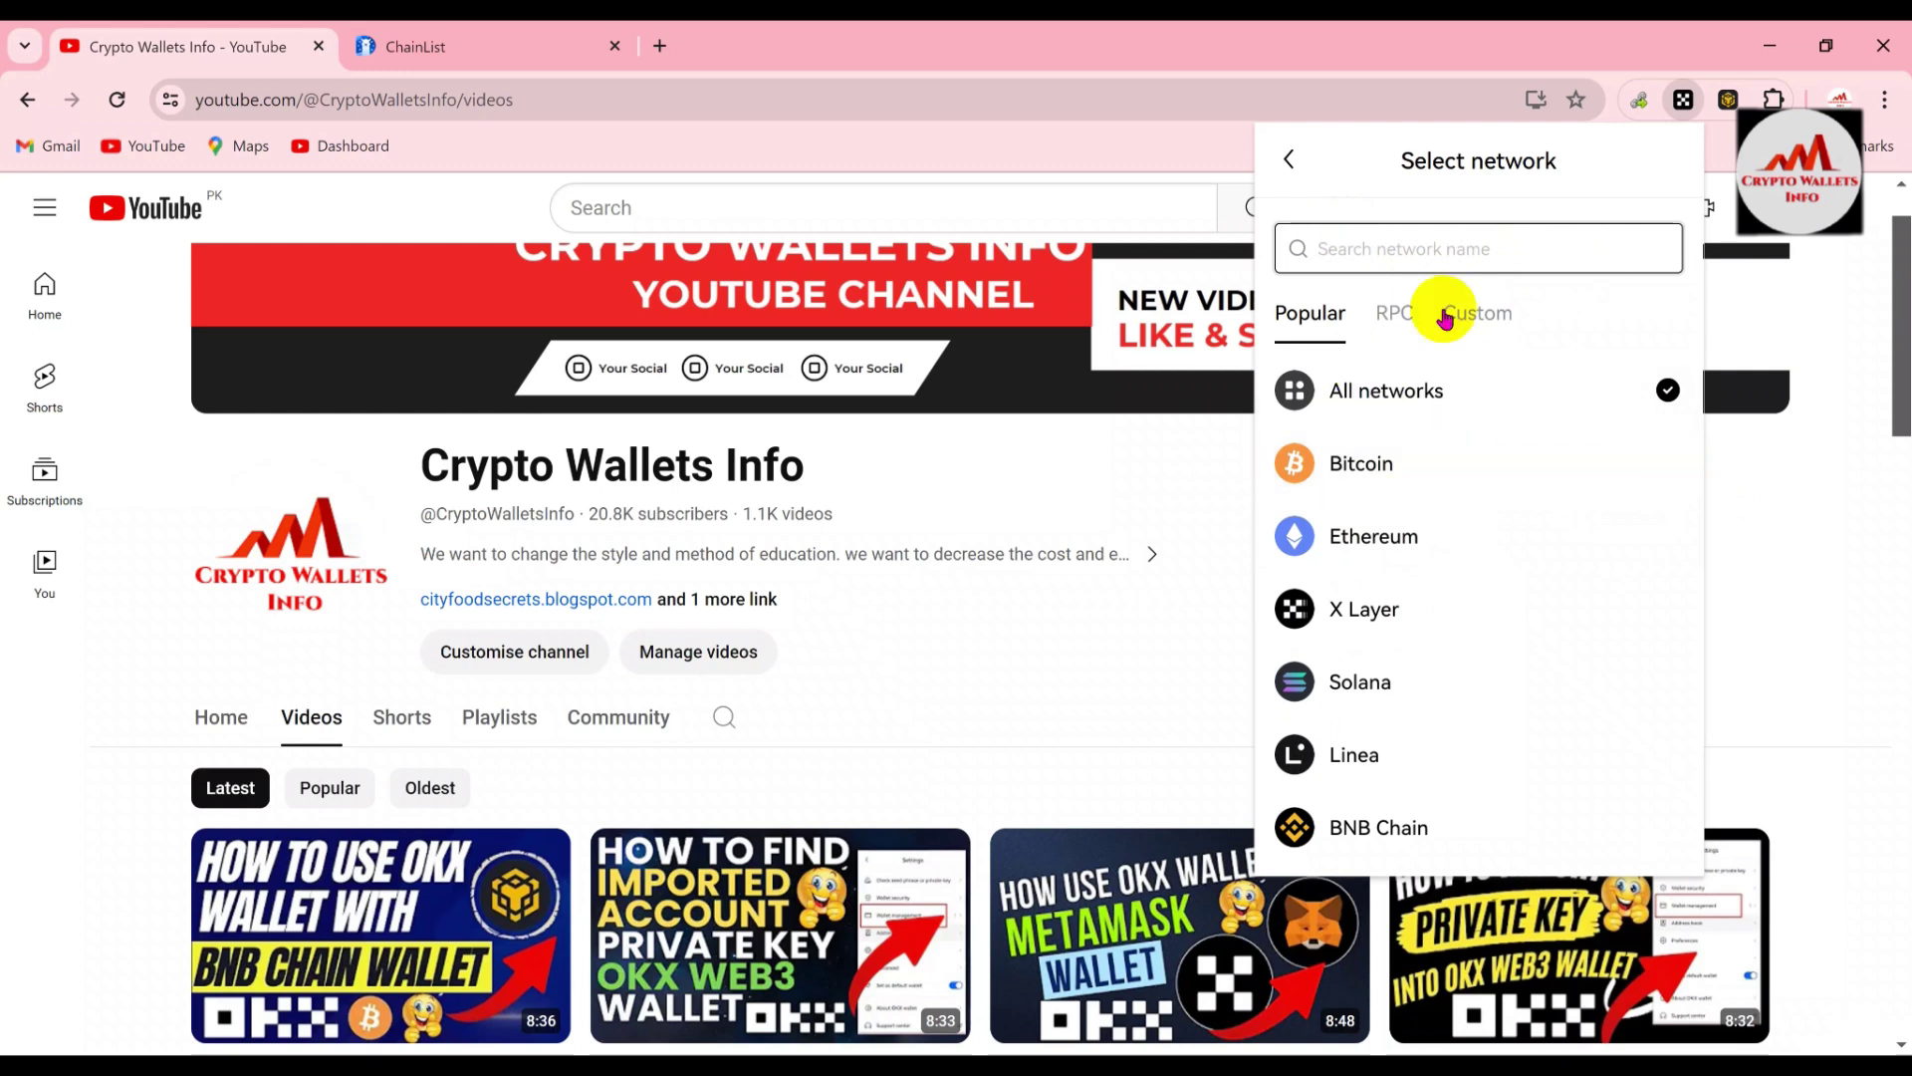
Move from the RPC tab to the empty Custom tab and start adding a custom network
{"action": "left_click", "coordinate": [1399, 320]}
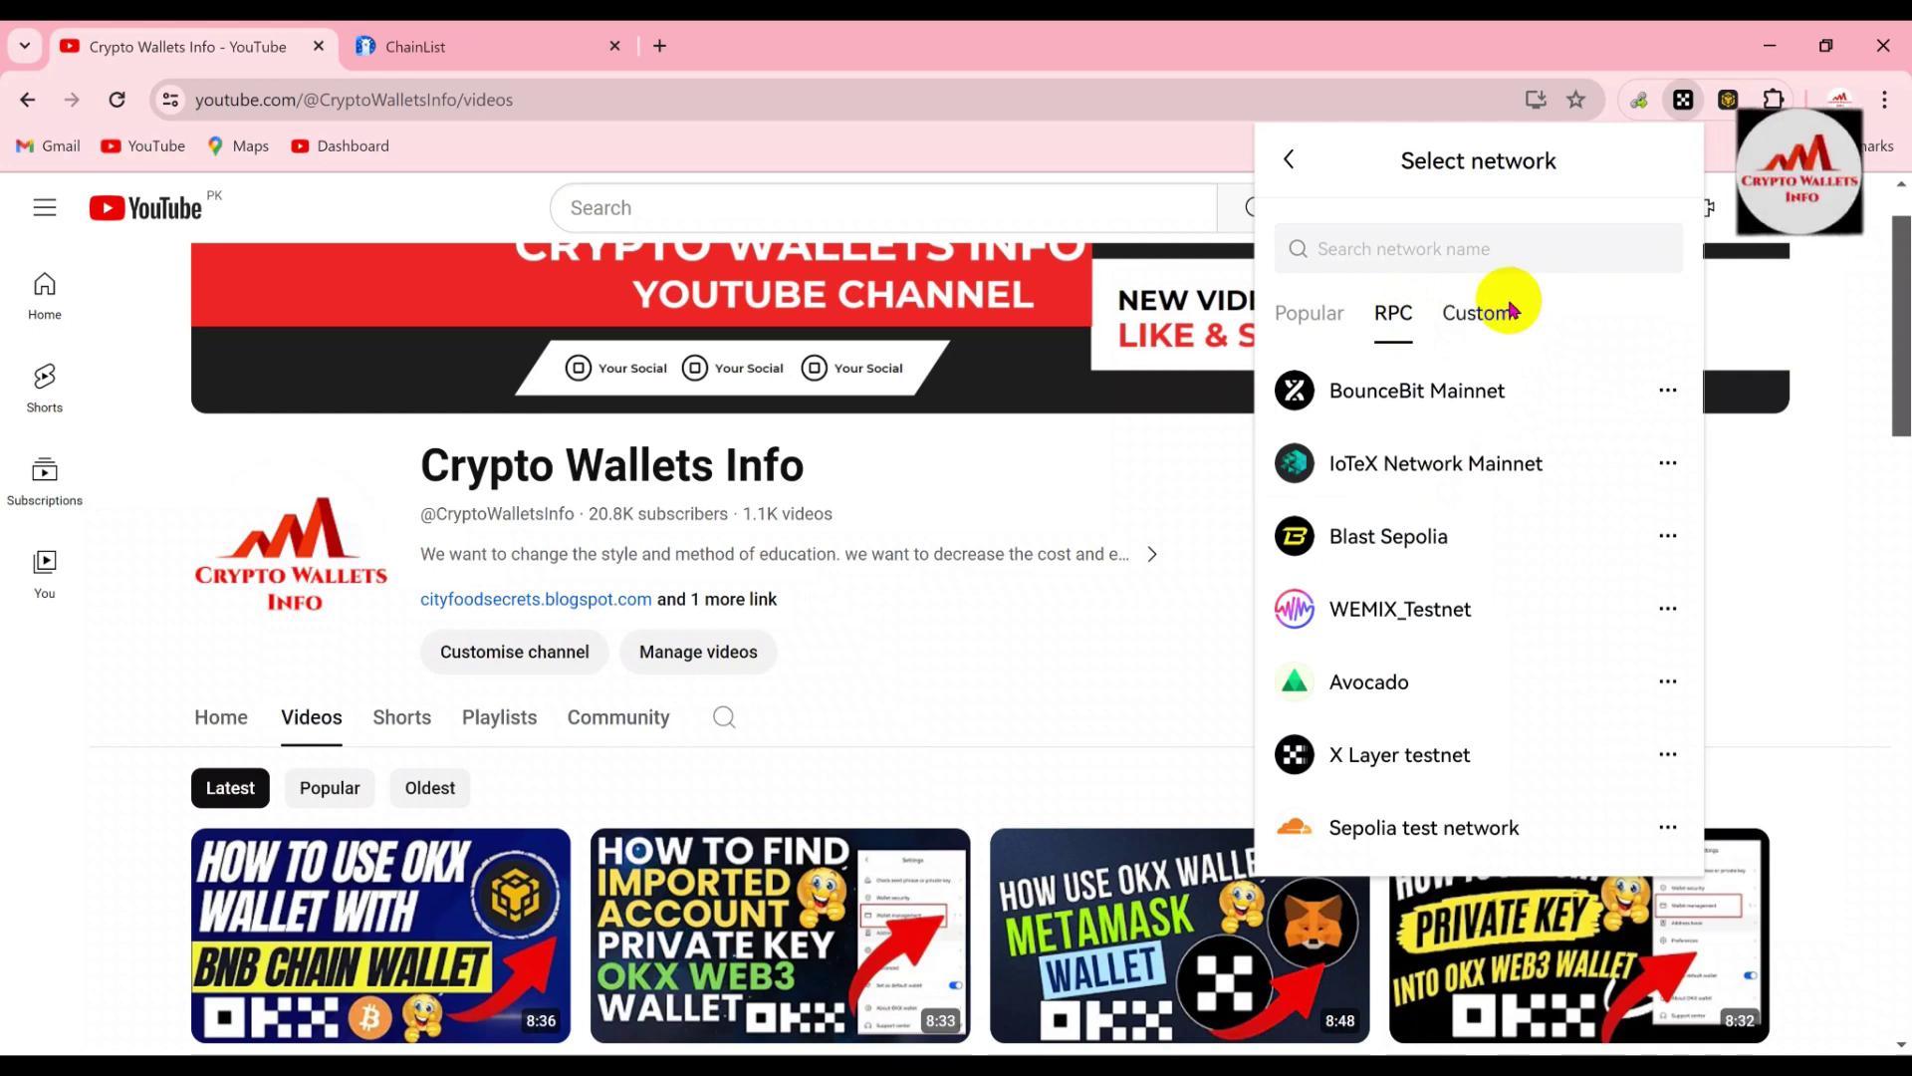
{"action": "left_click", "coordinate": [1510, 317]}
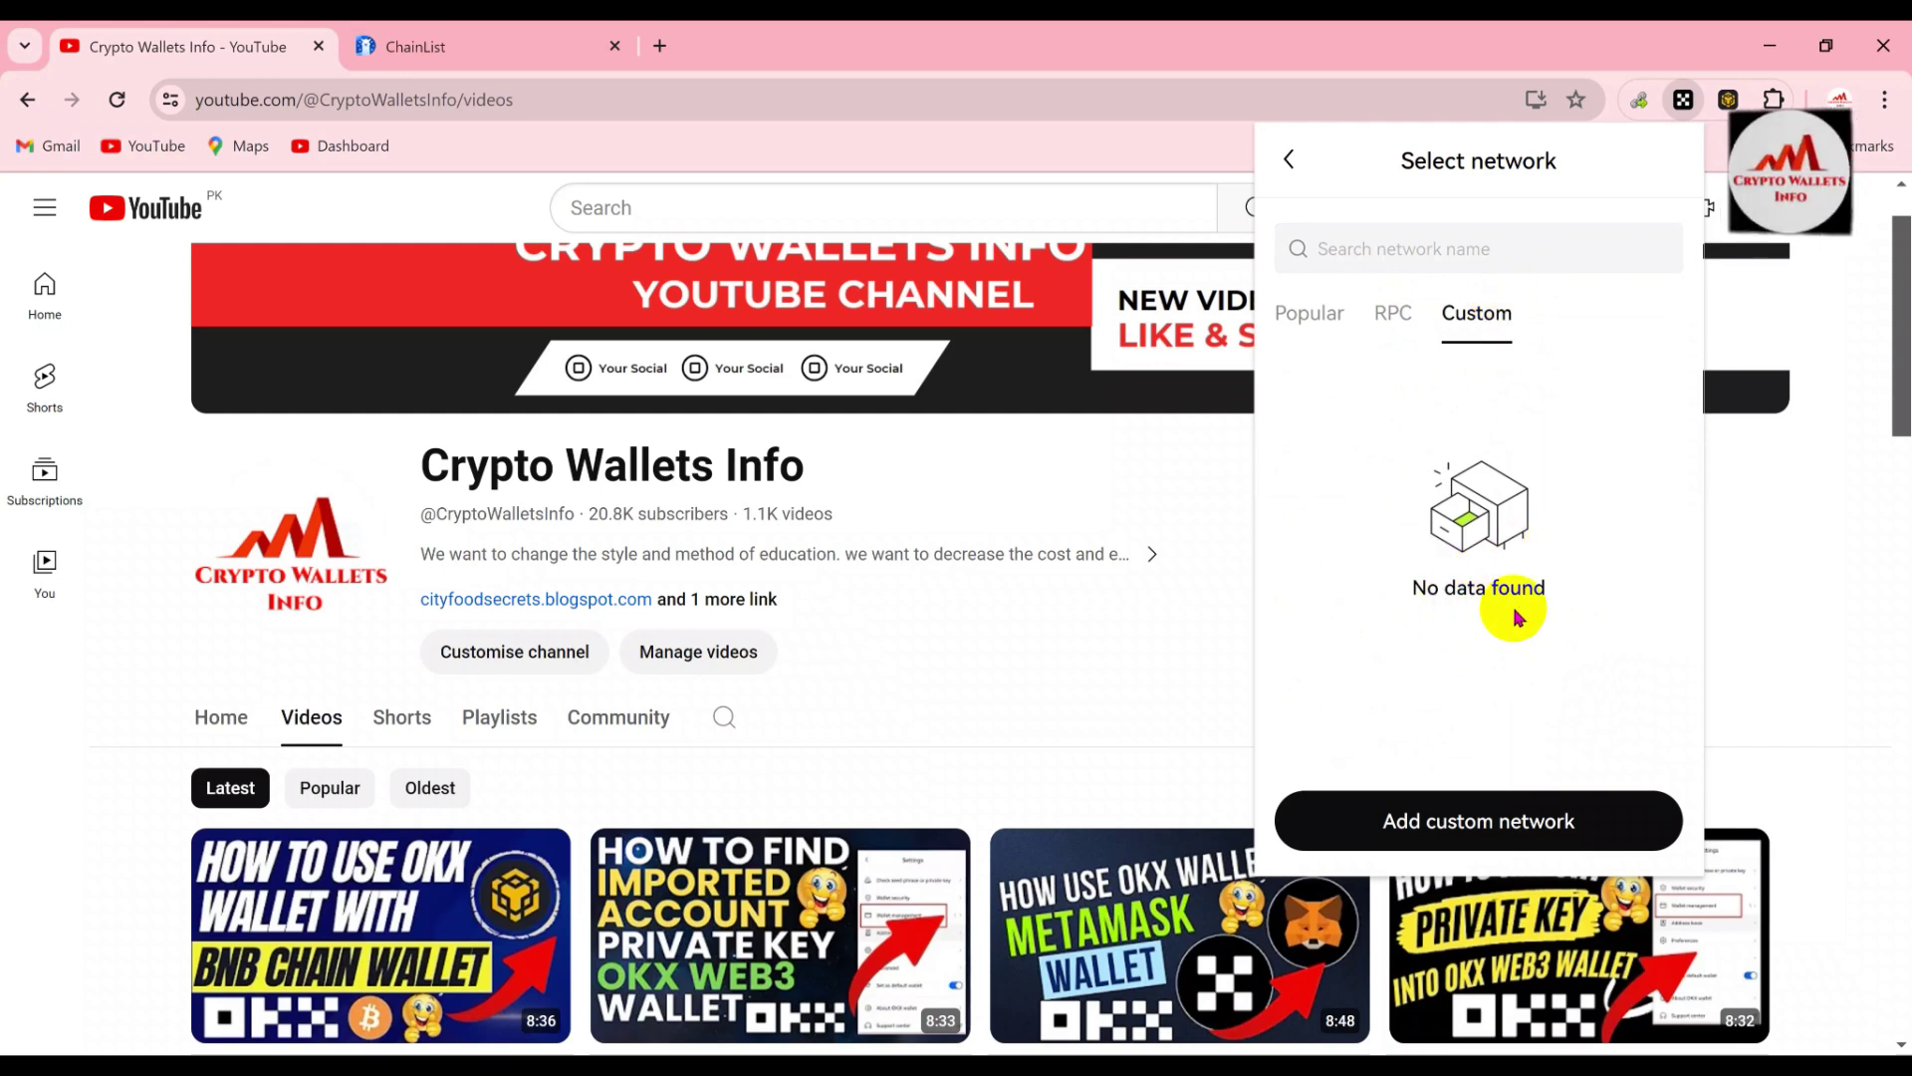
{"action": "left_click", "coordinate": [1493, 849]}
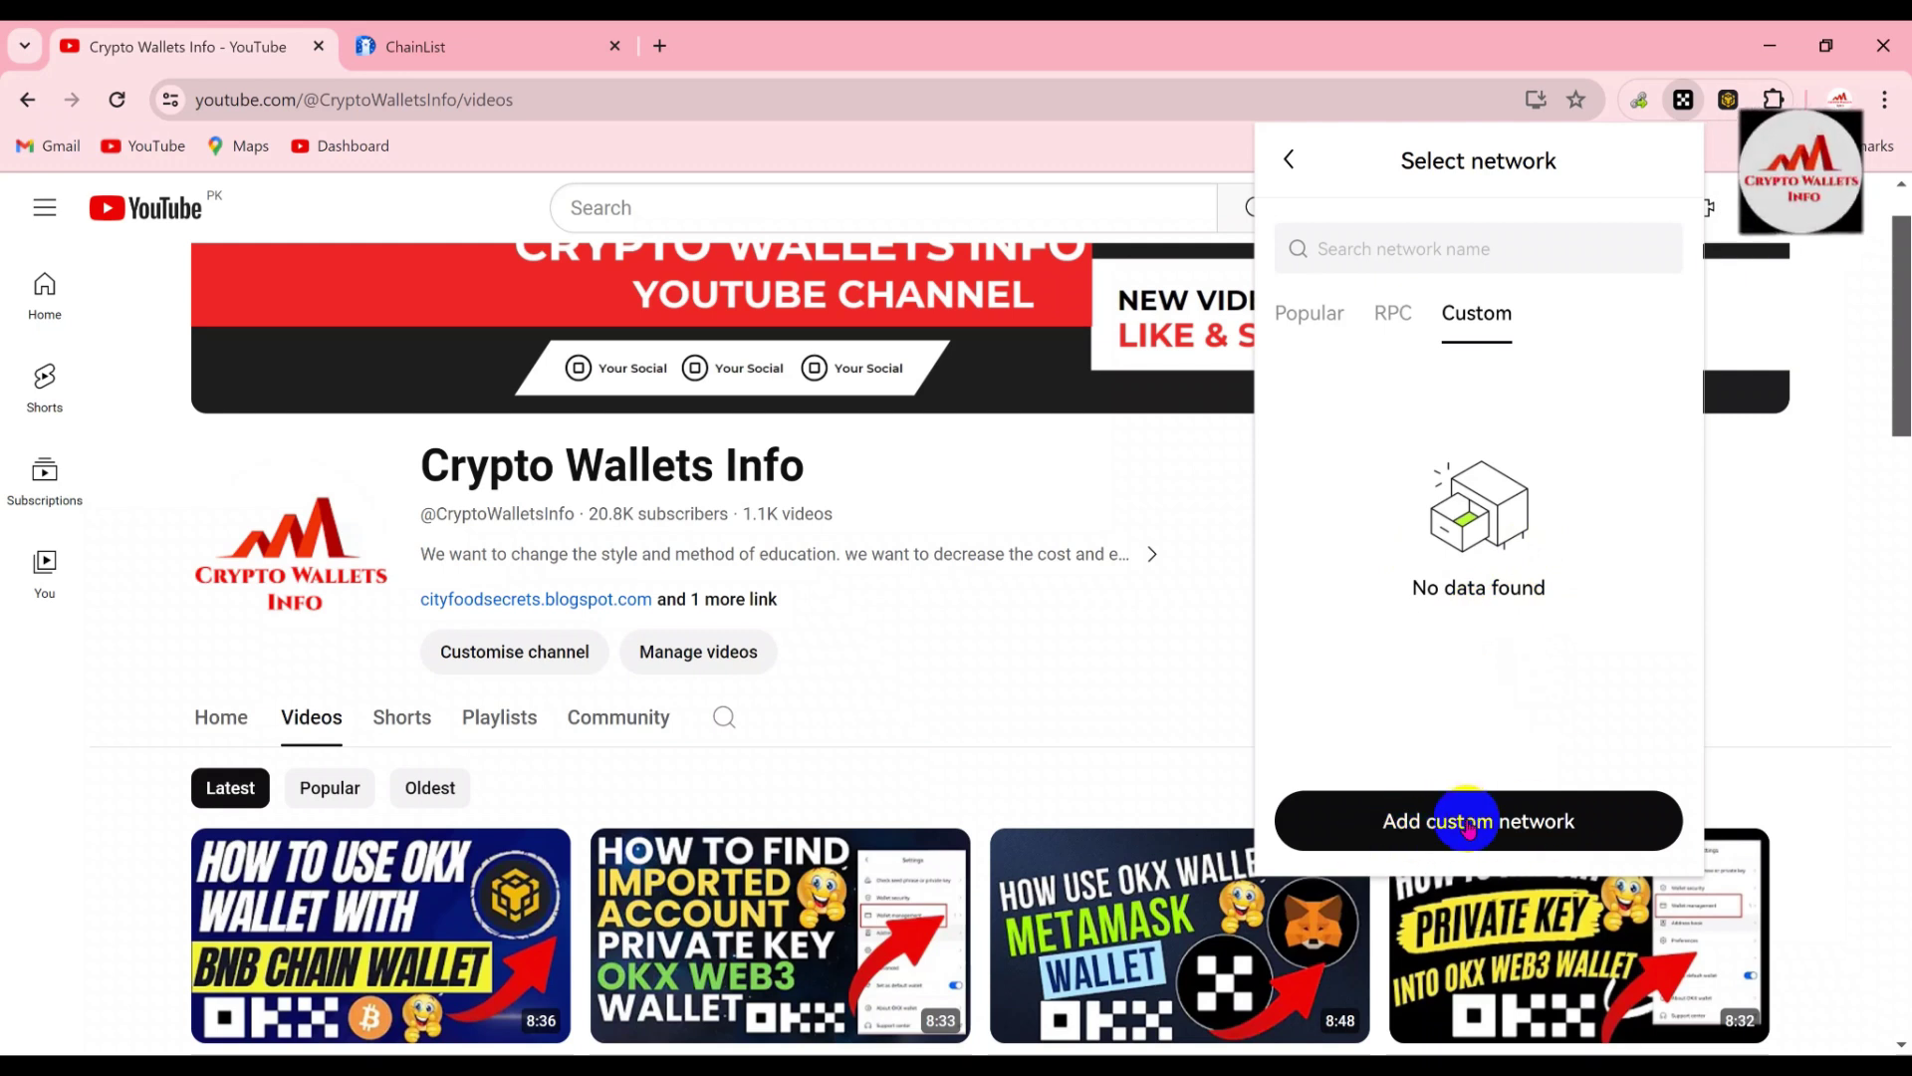
Open the blank custom network form and select 'Canto' in the Notepad notes placed beside it
{"action": "left_click", "coordinate": [1508, 819]}
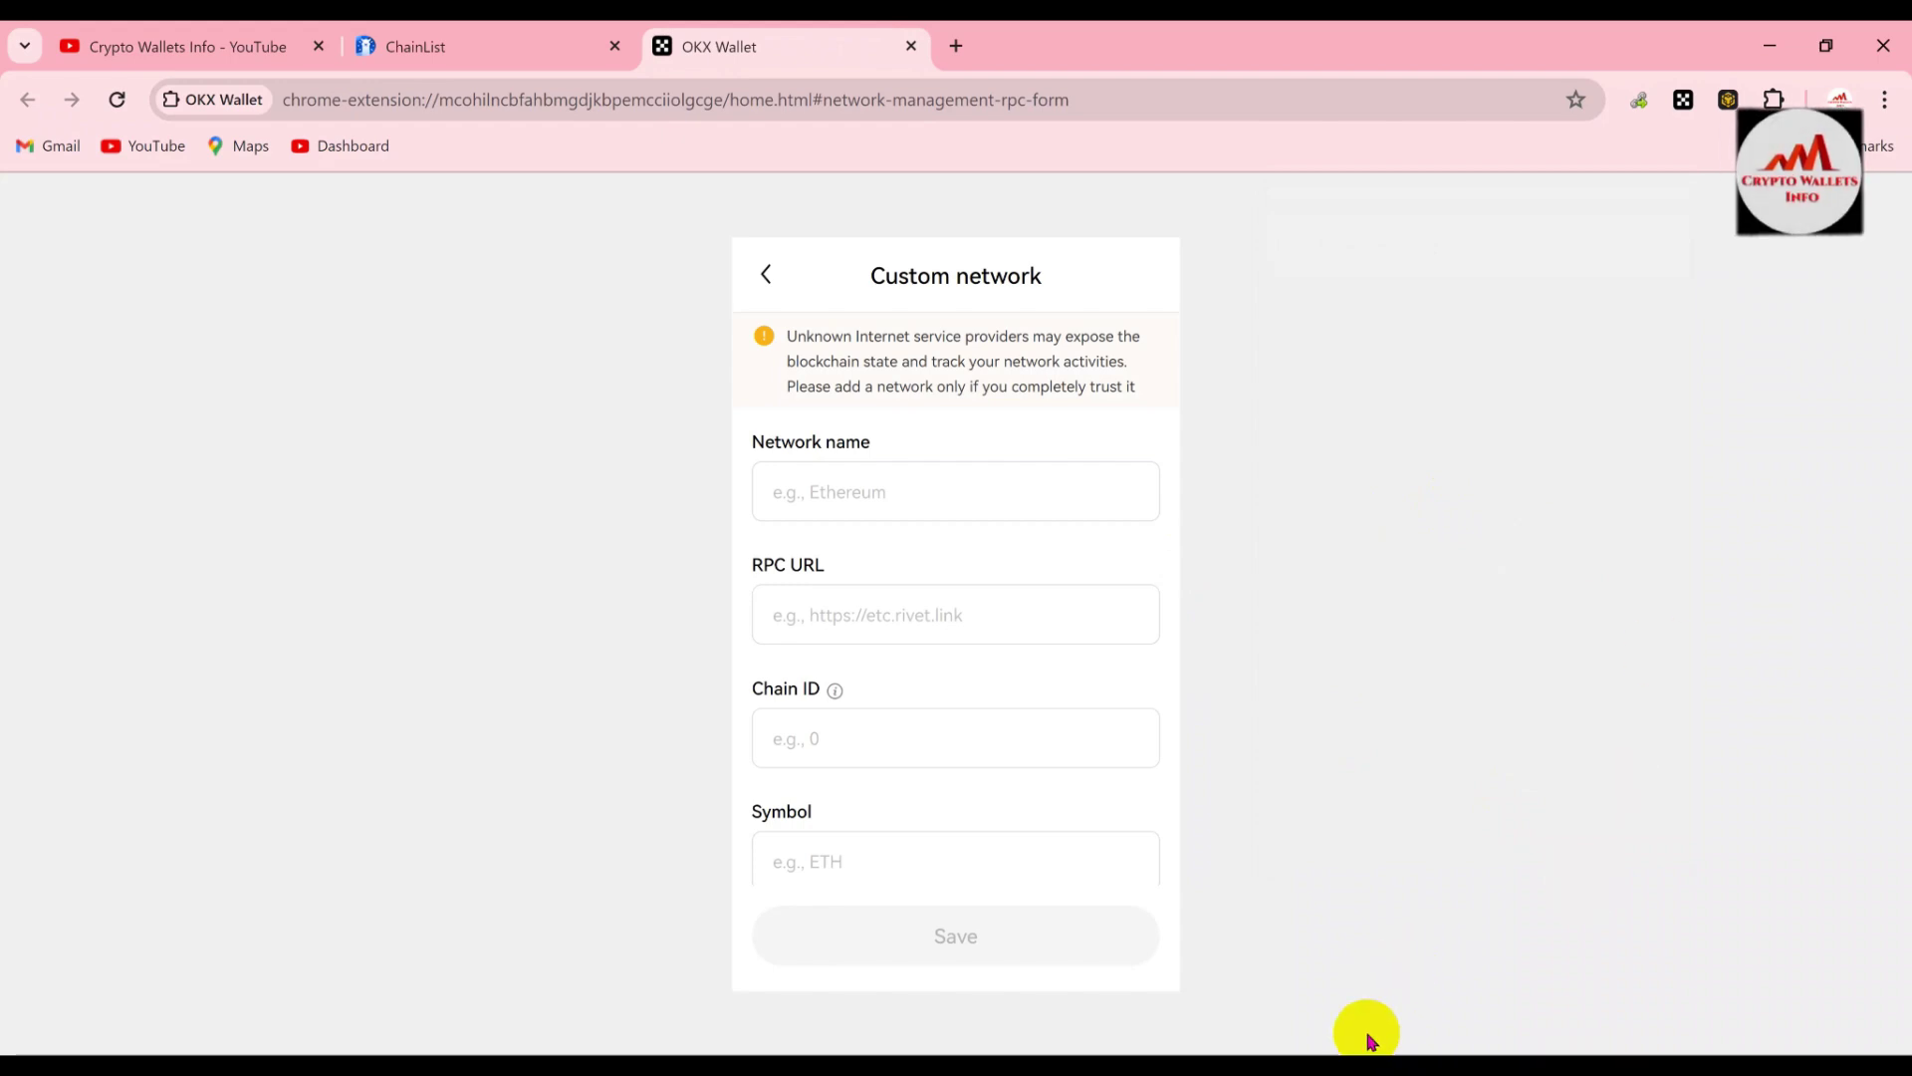
{"action": "key", "text": "alt+Tab"}
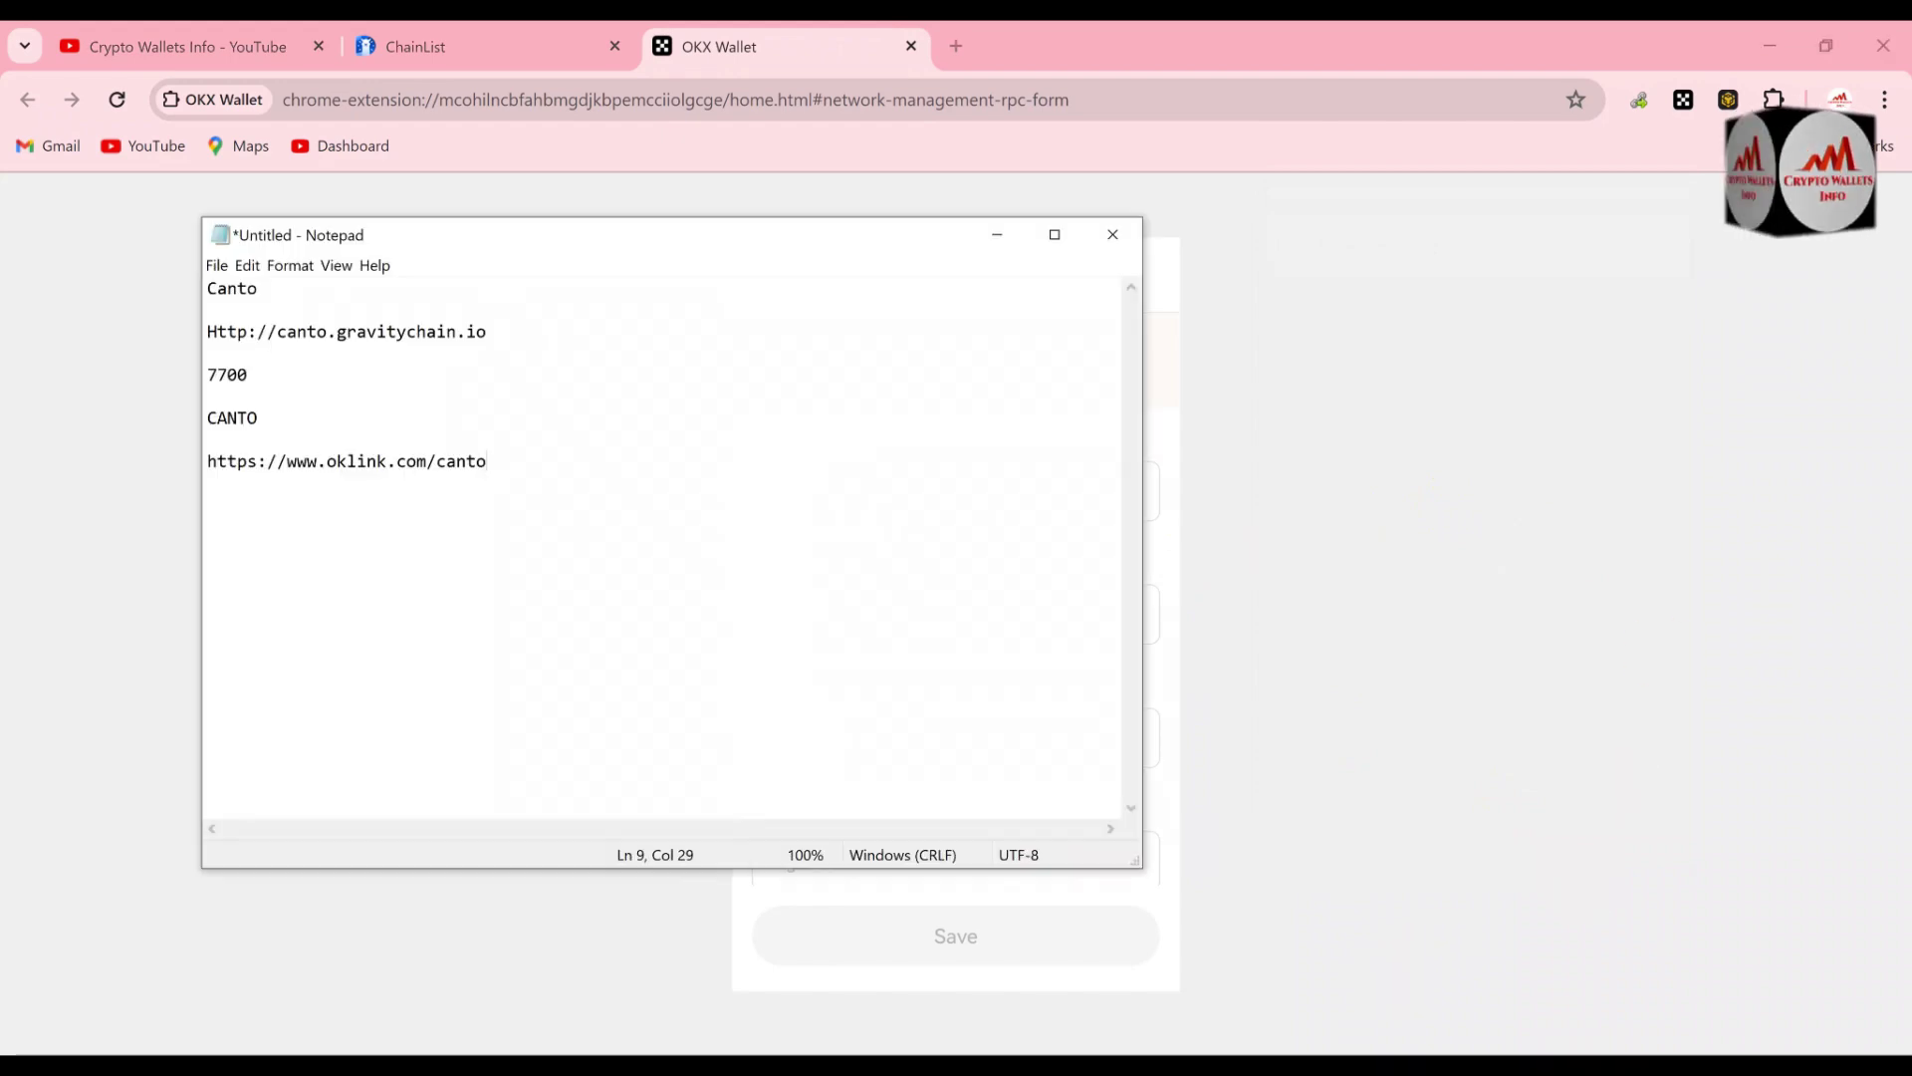
{"action": "left_click_drag", "start_coordinate": [435, 242], "coordinate": [1438, 227]}
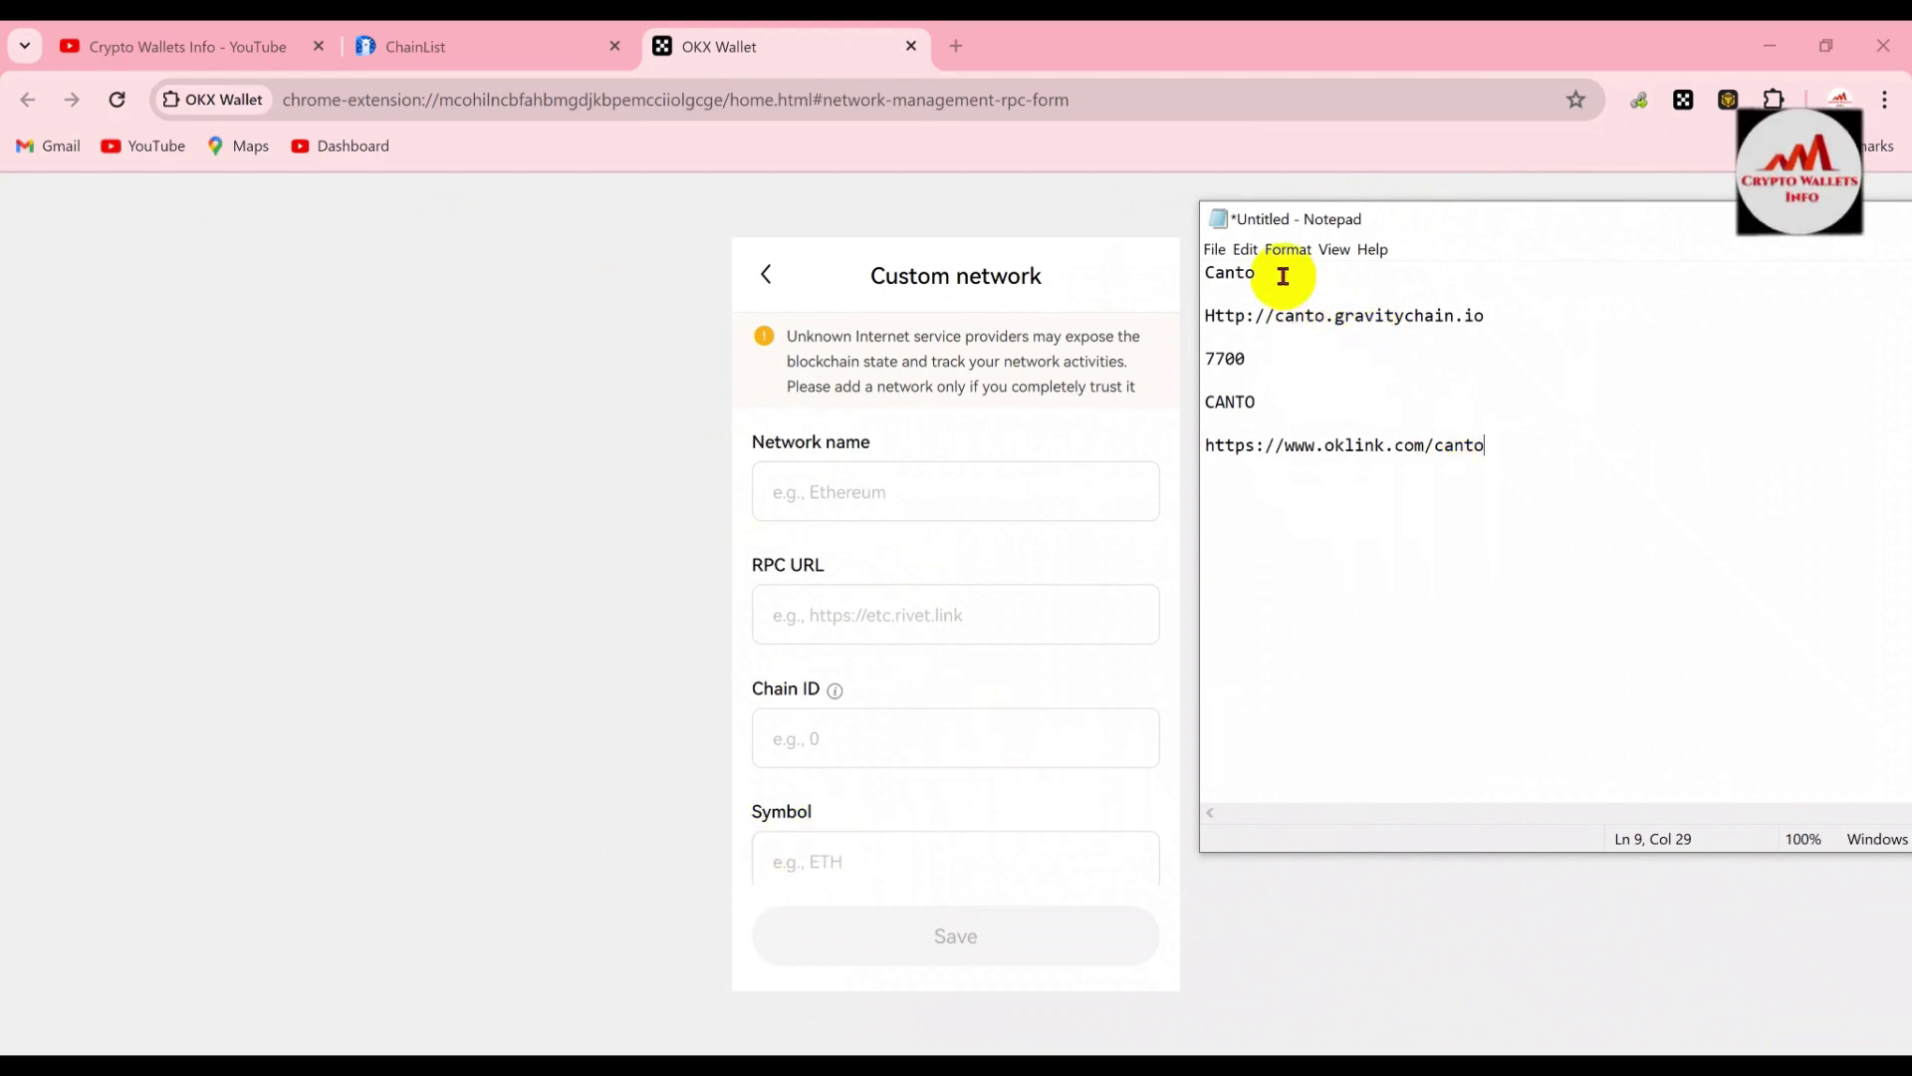
{"action": "left_click_drag", "start_coordinate": [1283, 276], "coordinate": [1165, 282]}
{"action": "key", "text": "ctrl+c"}
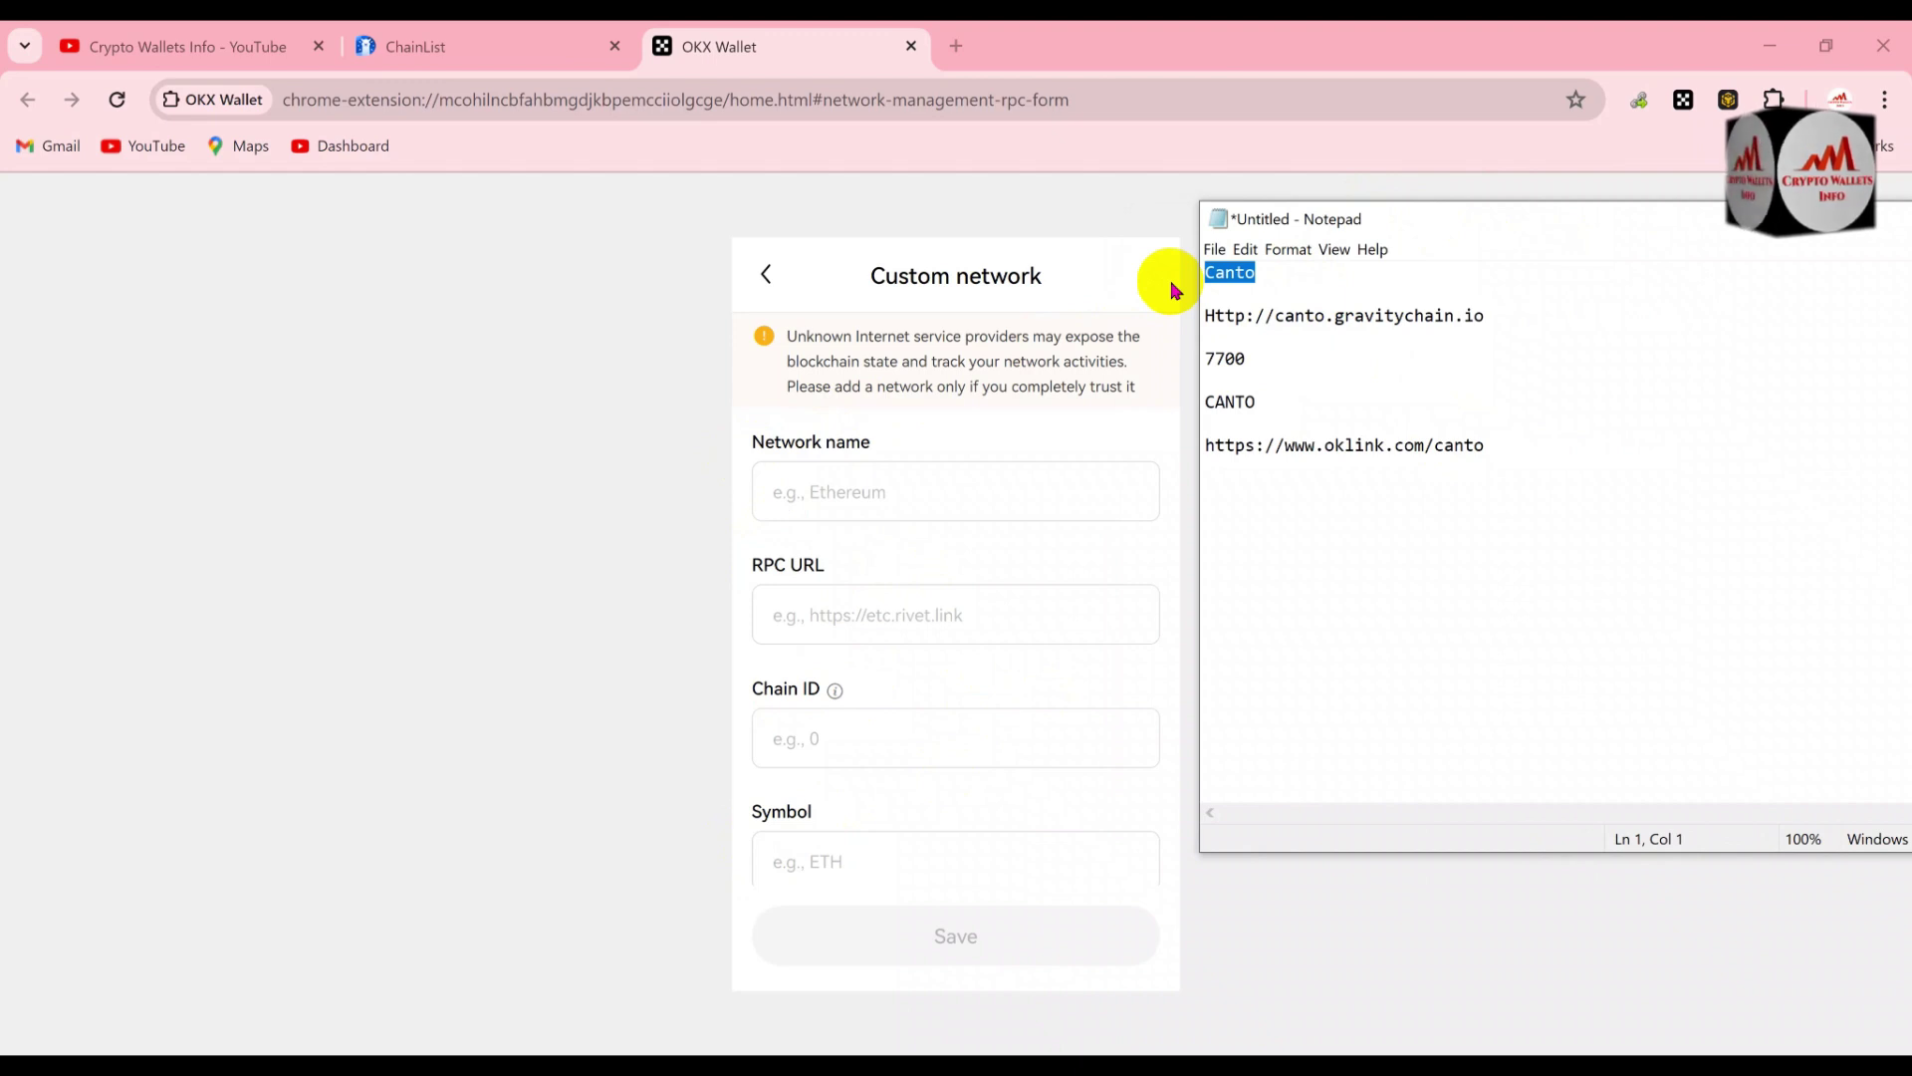
{"action": "left_click", "coordinate": [825, 488]}
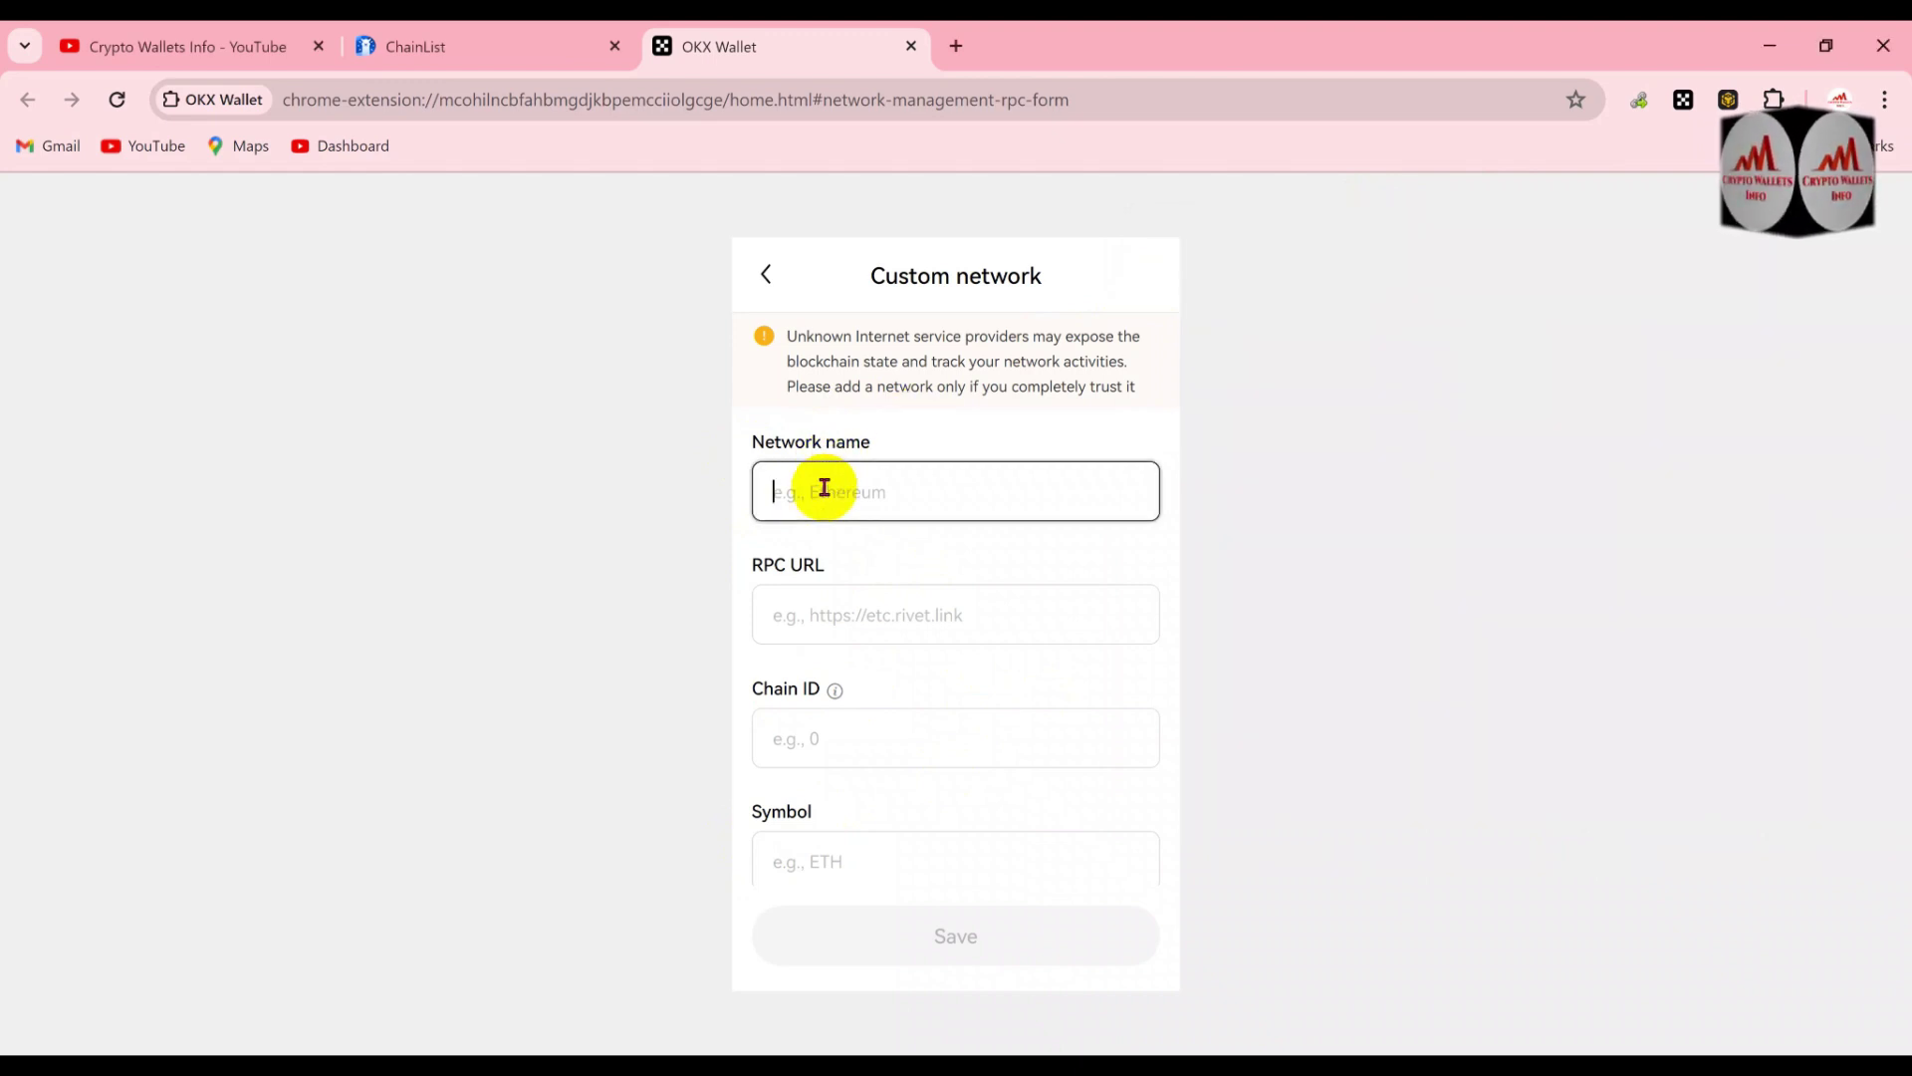
{"action": "key", "text": "ctrl+v"}
{"action": "left_click", "coordinate": [844, 611]}
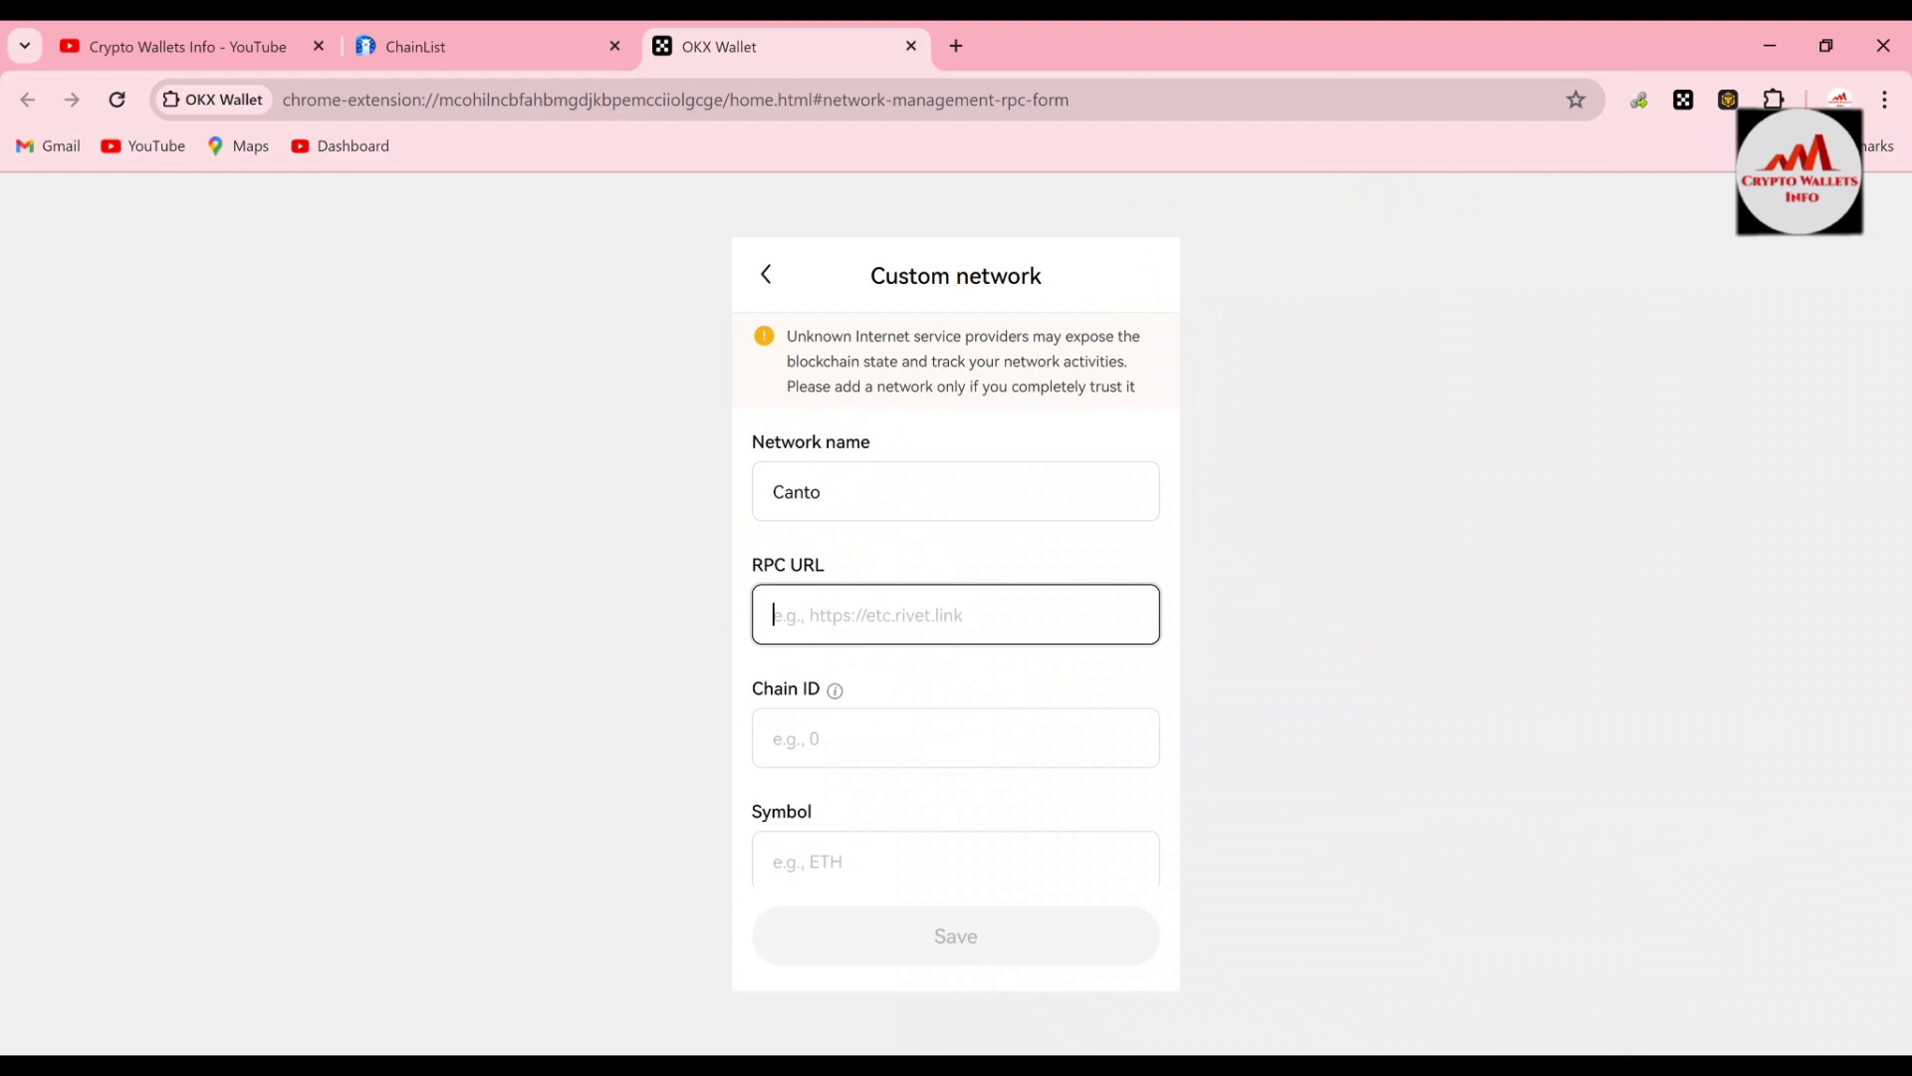
{"action": "key", "text": "alt+Tab"}
{"action": "left_click", "coordinate": [1487, 315]}
{"action": "left_click", "coordinate": [1198, 295], "text": "shift"}
{"action": "left_click", "coordinate": [1193, 316], "text": "shift"}
{"action": "key", "text": "ctrl+c"}
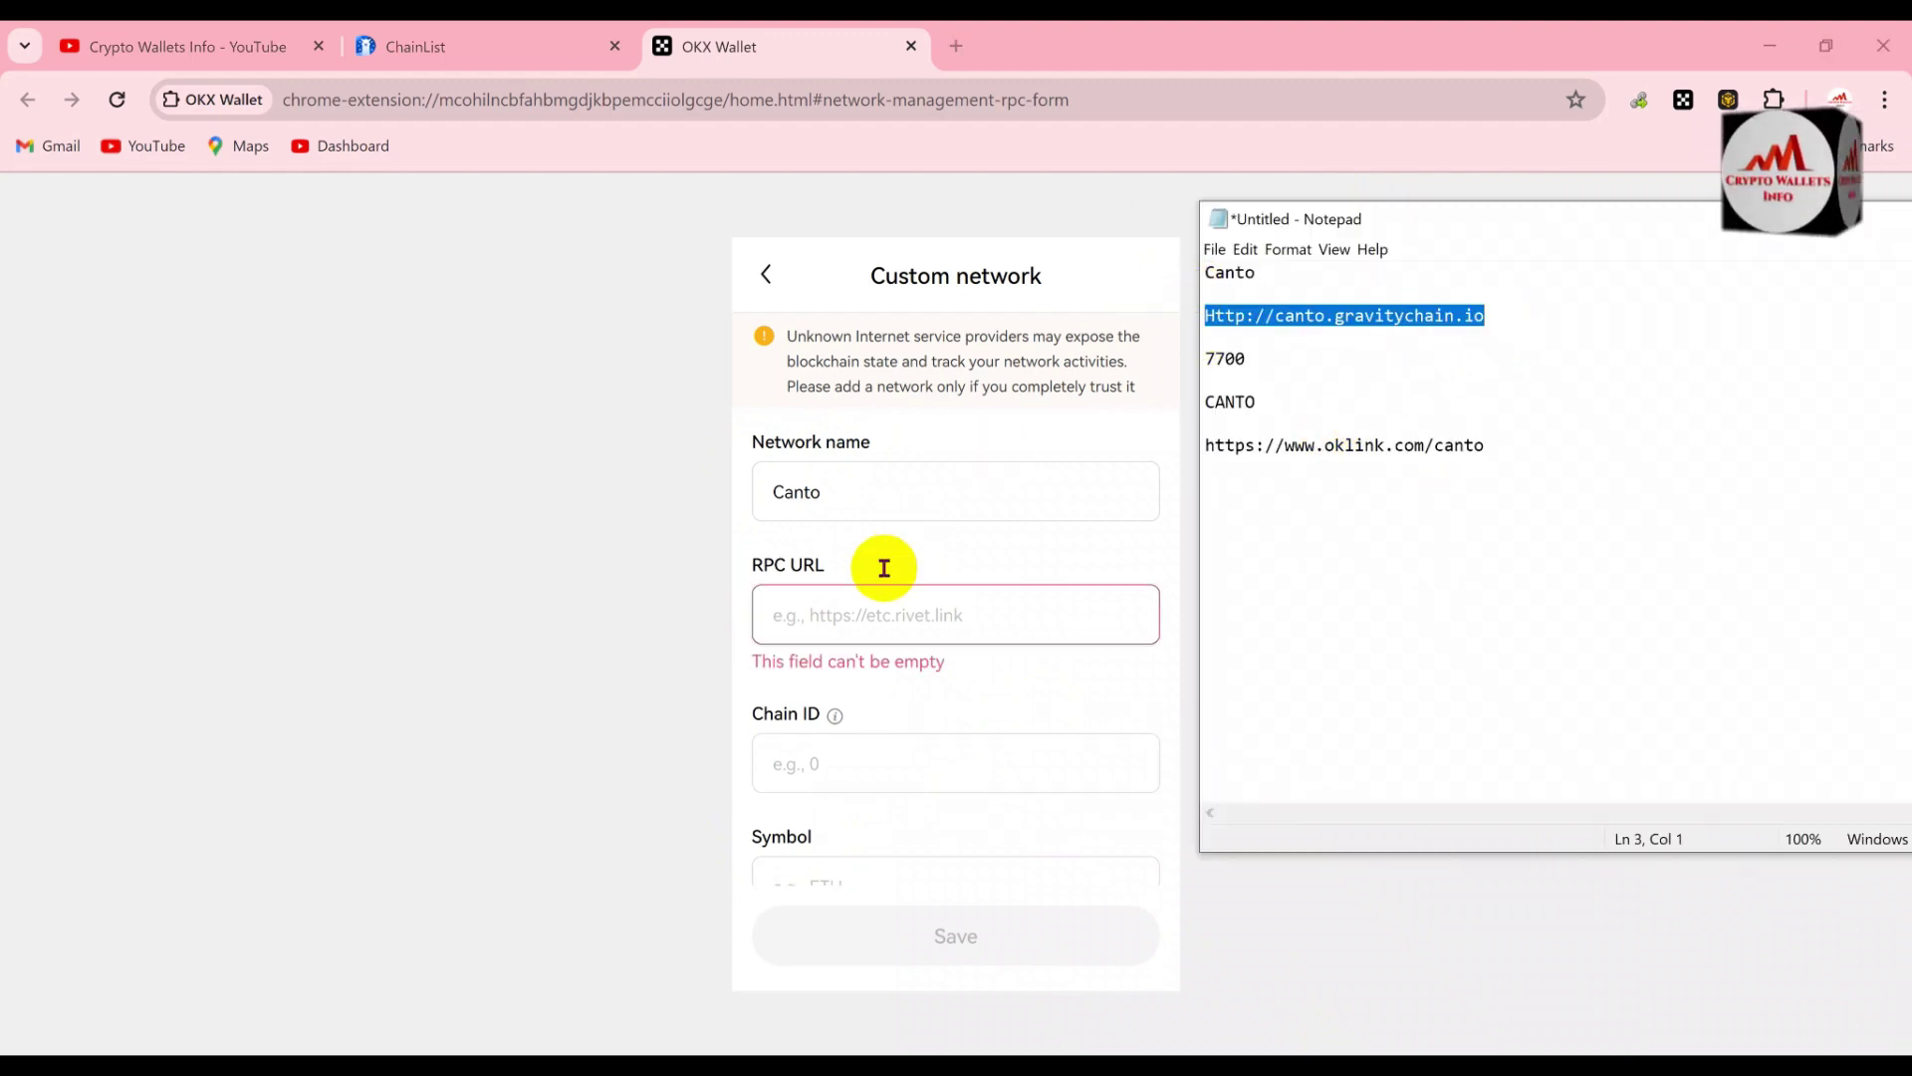
{"action": "left_click", "coordinate": [865, 622]}
{"action": "key", "text": "ctrl+v"}
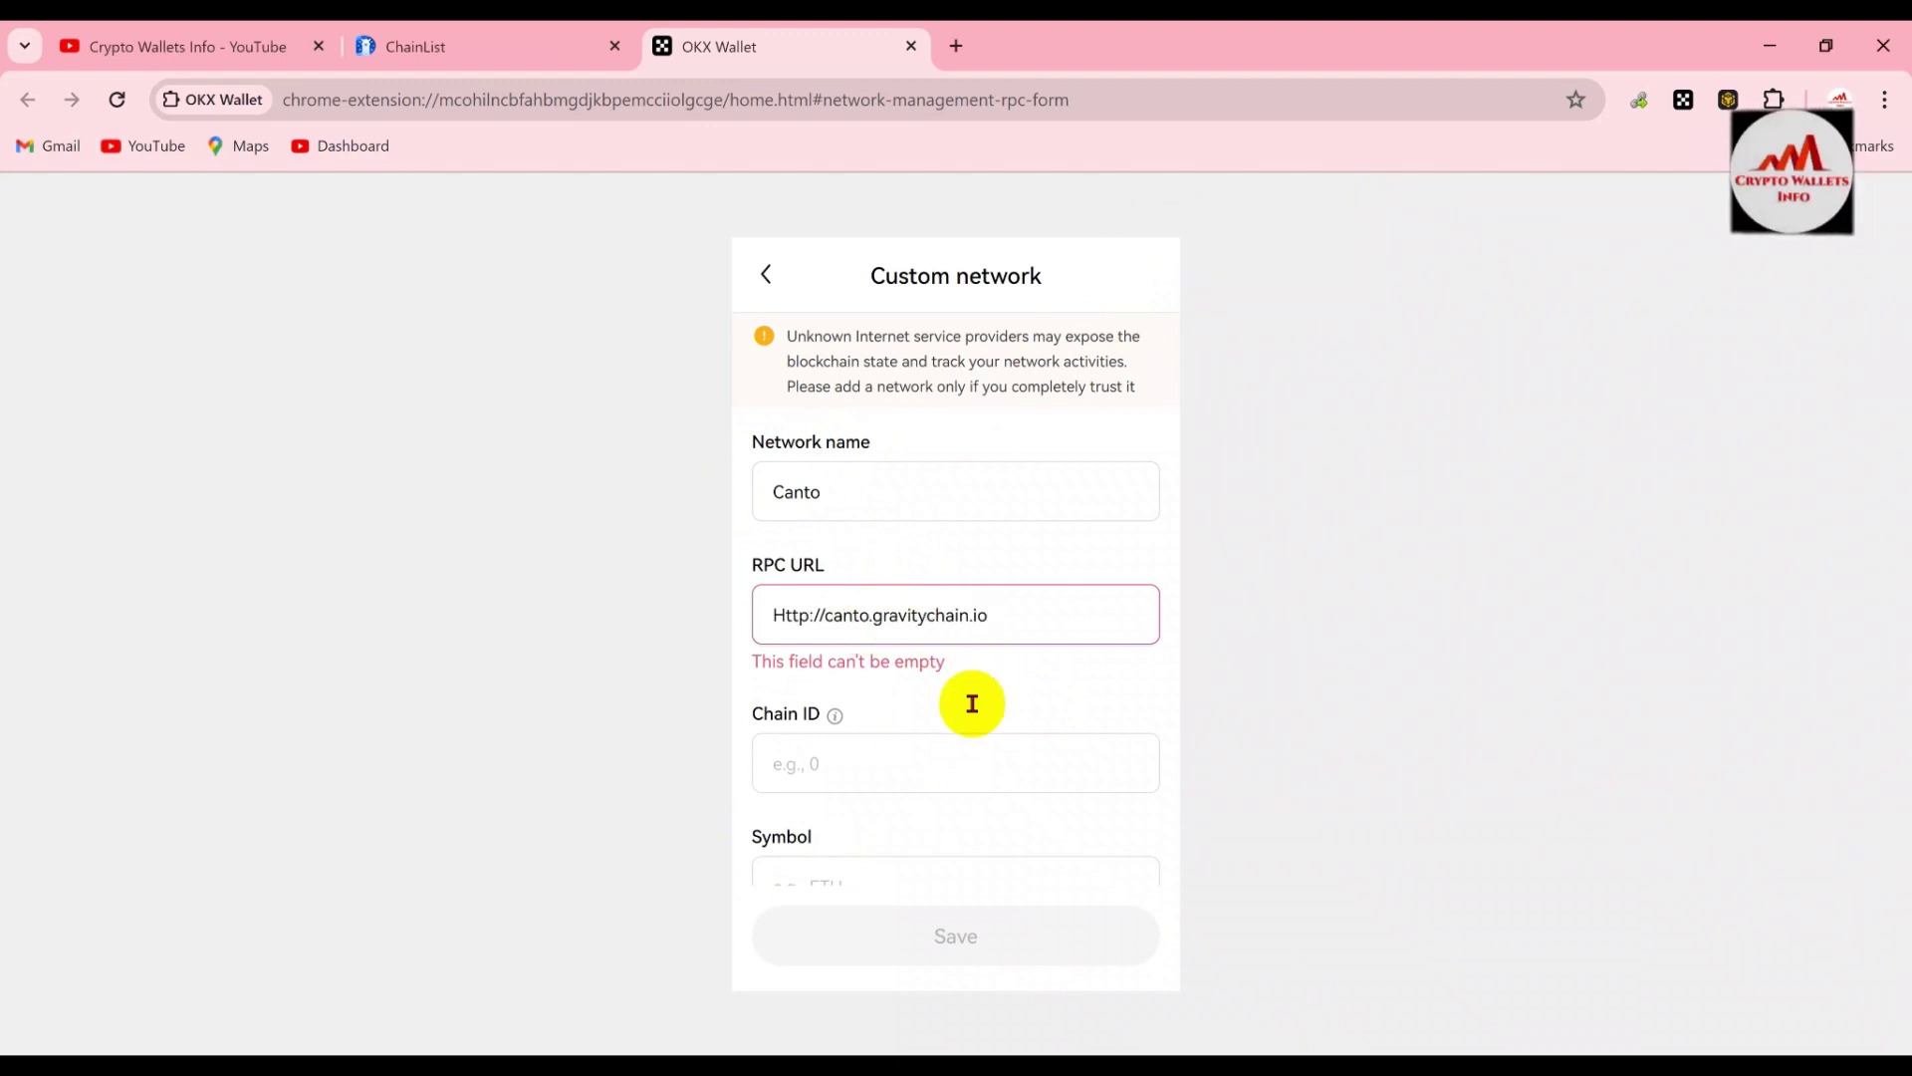
Copy chain ID 7700 from the notes into the Chain ID field
{"action": "left_click", "coordinate": [947, 747]}
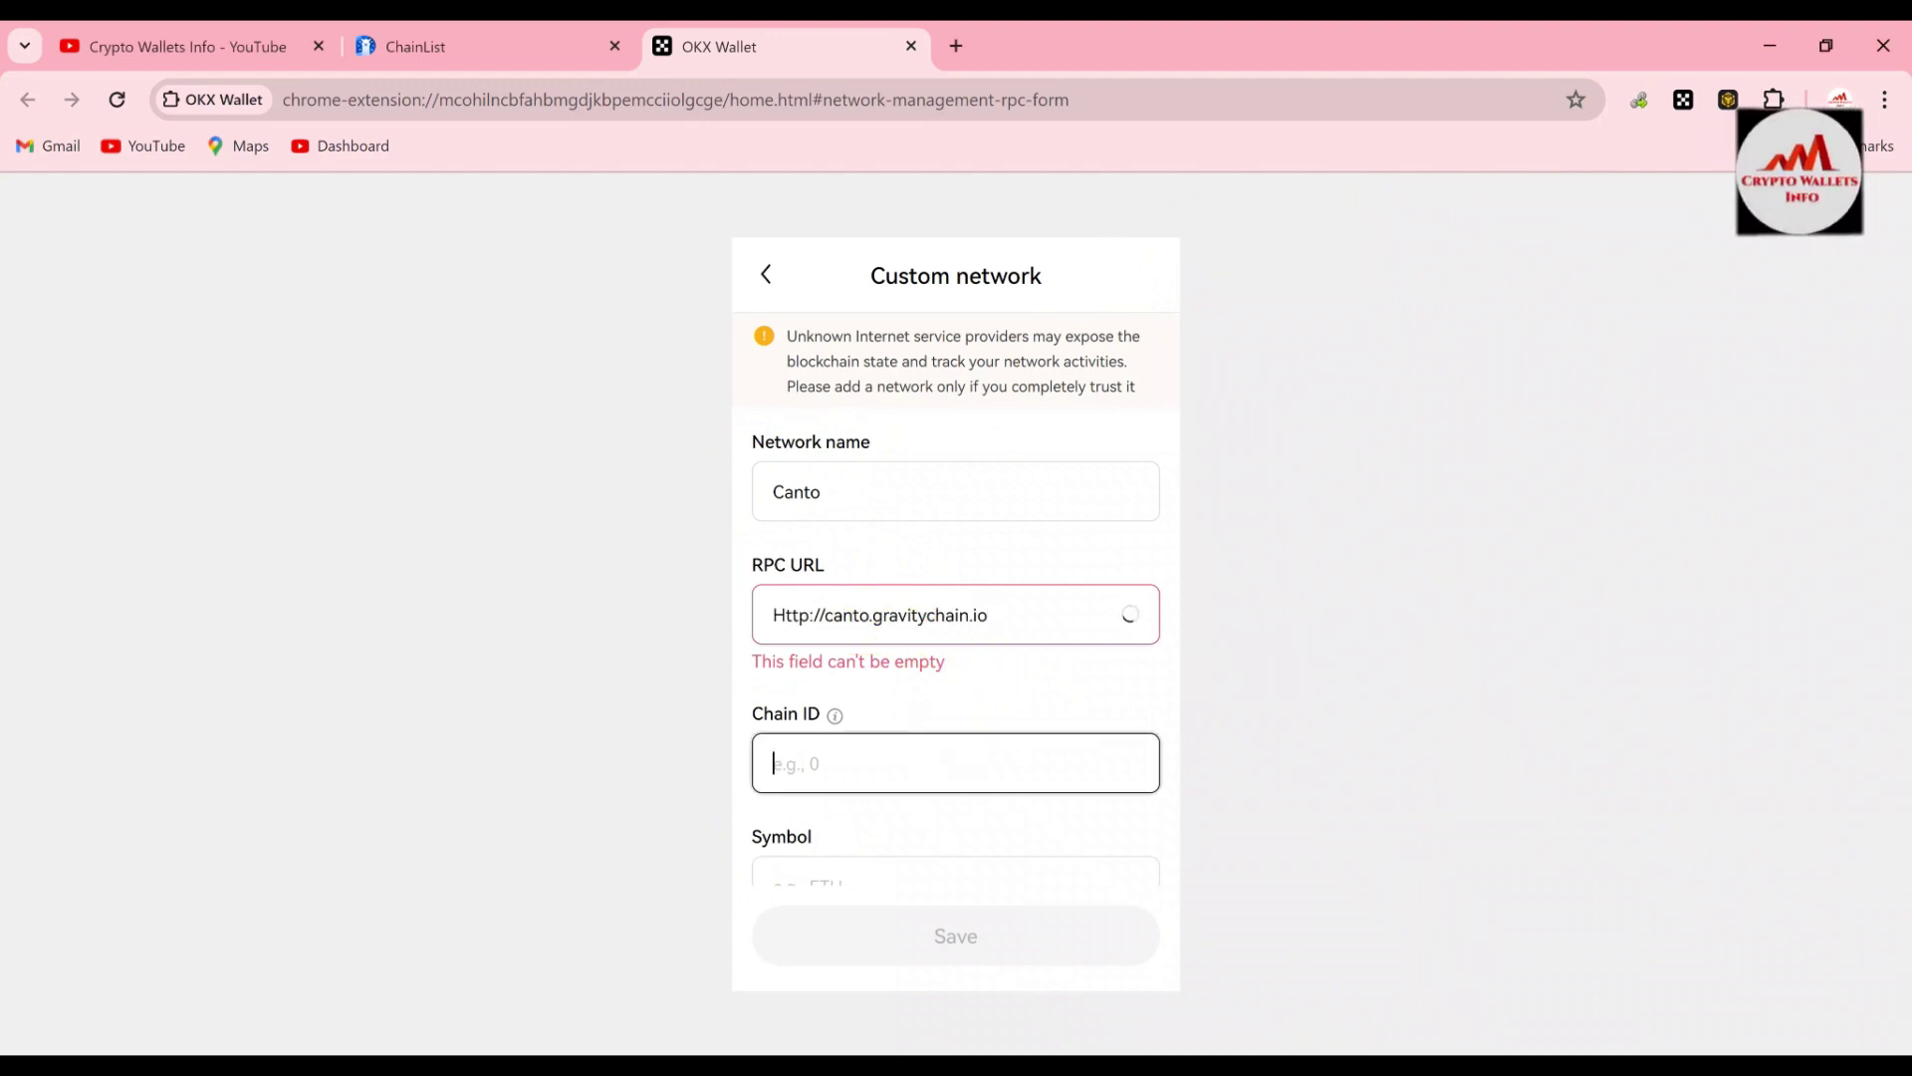
{"action": "key", "text": "alt+Tab"}
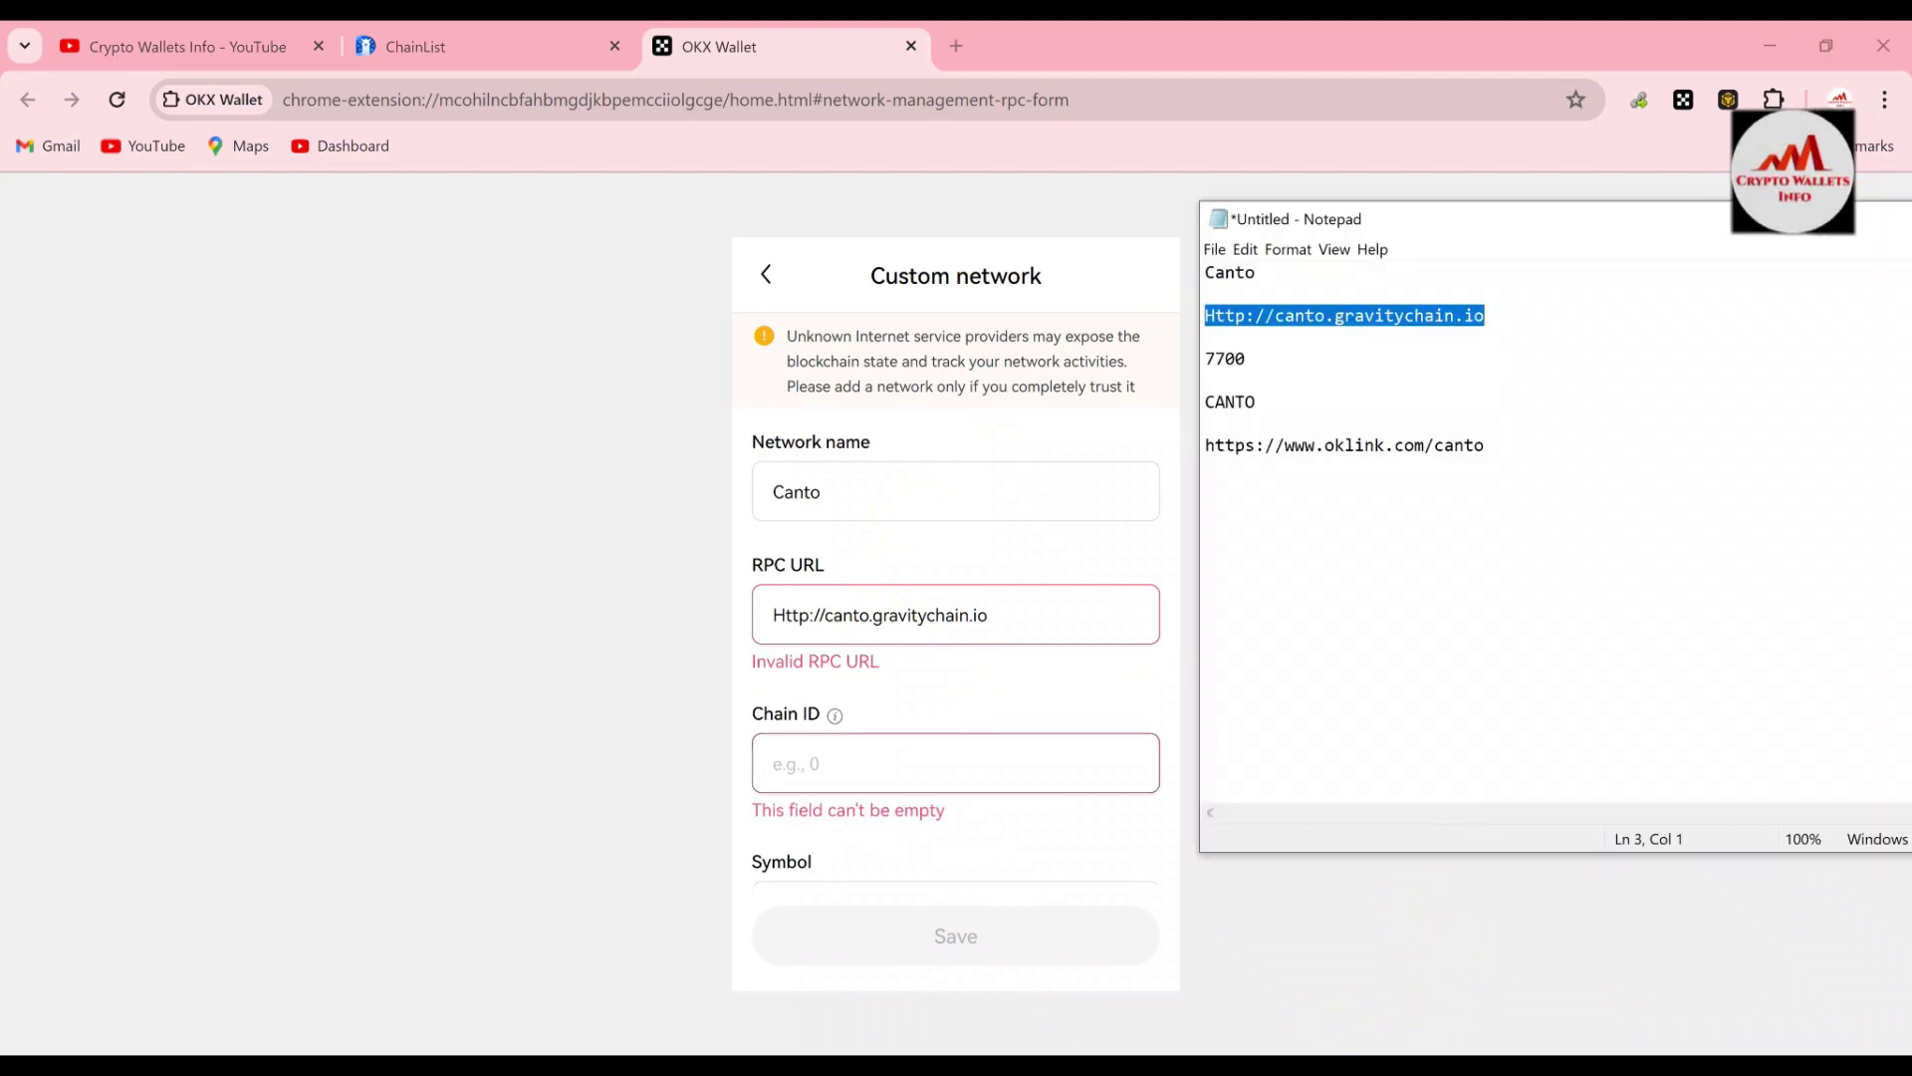
{"action": "double_click", "coordinate": [1235, 358]}
{"action": "key", "text": "ctrl+c"}
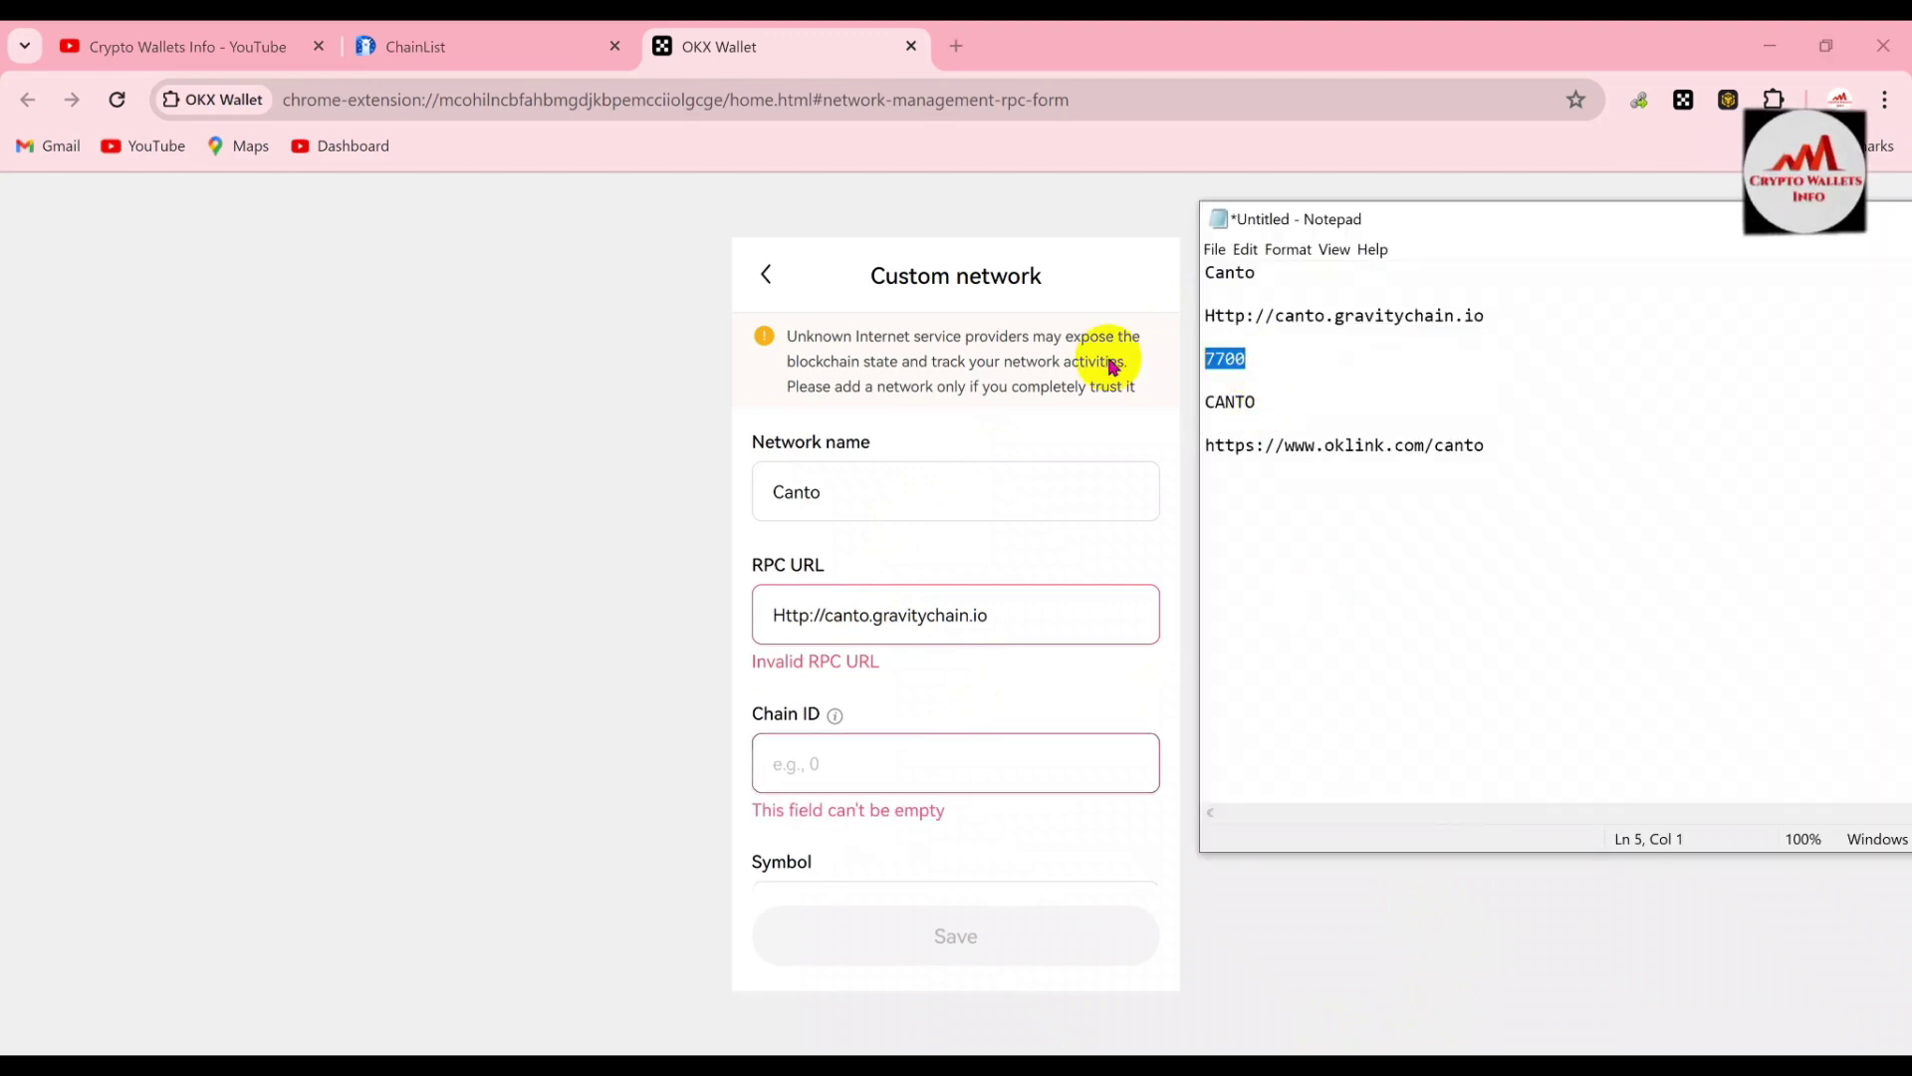
{"action": "left_click", "coordinate": [812, 762]}
{"action": "key", "text": "ctrl+v"}
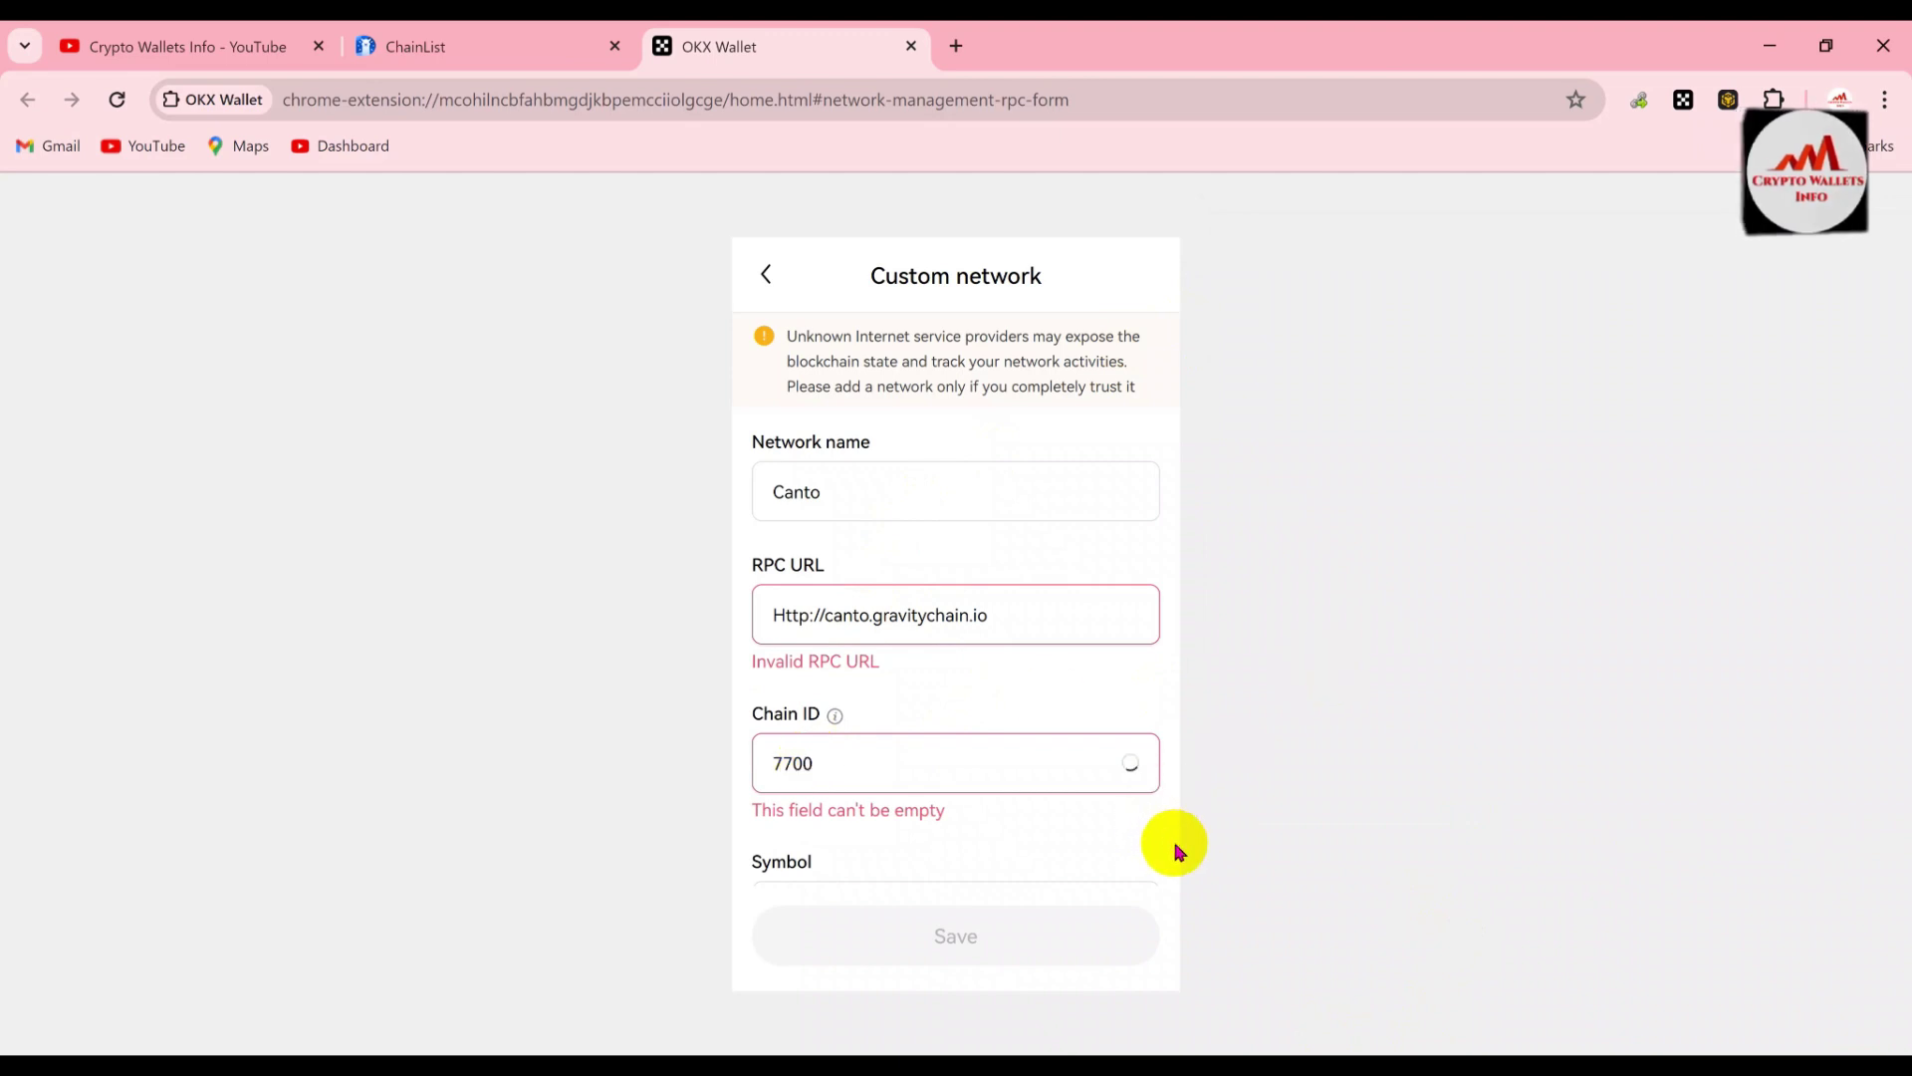
Copy the symbol CANTO from the notes into the form's symbol field
{"action": "scroll", "coordinate": [1178, 849], "scroll_direction": "down", "scroll_amount": 2}
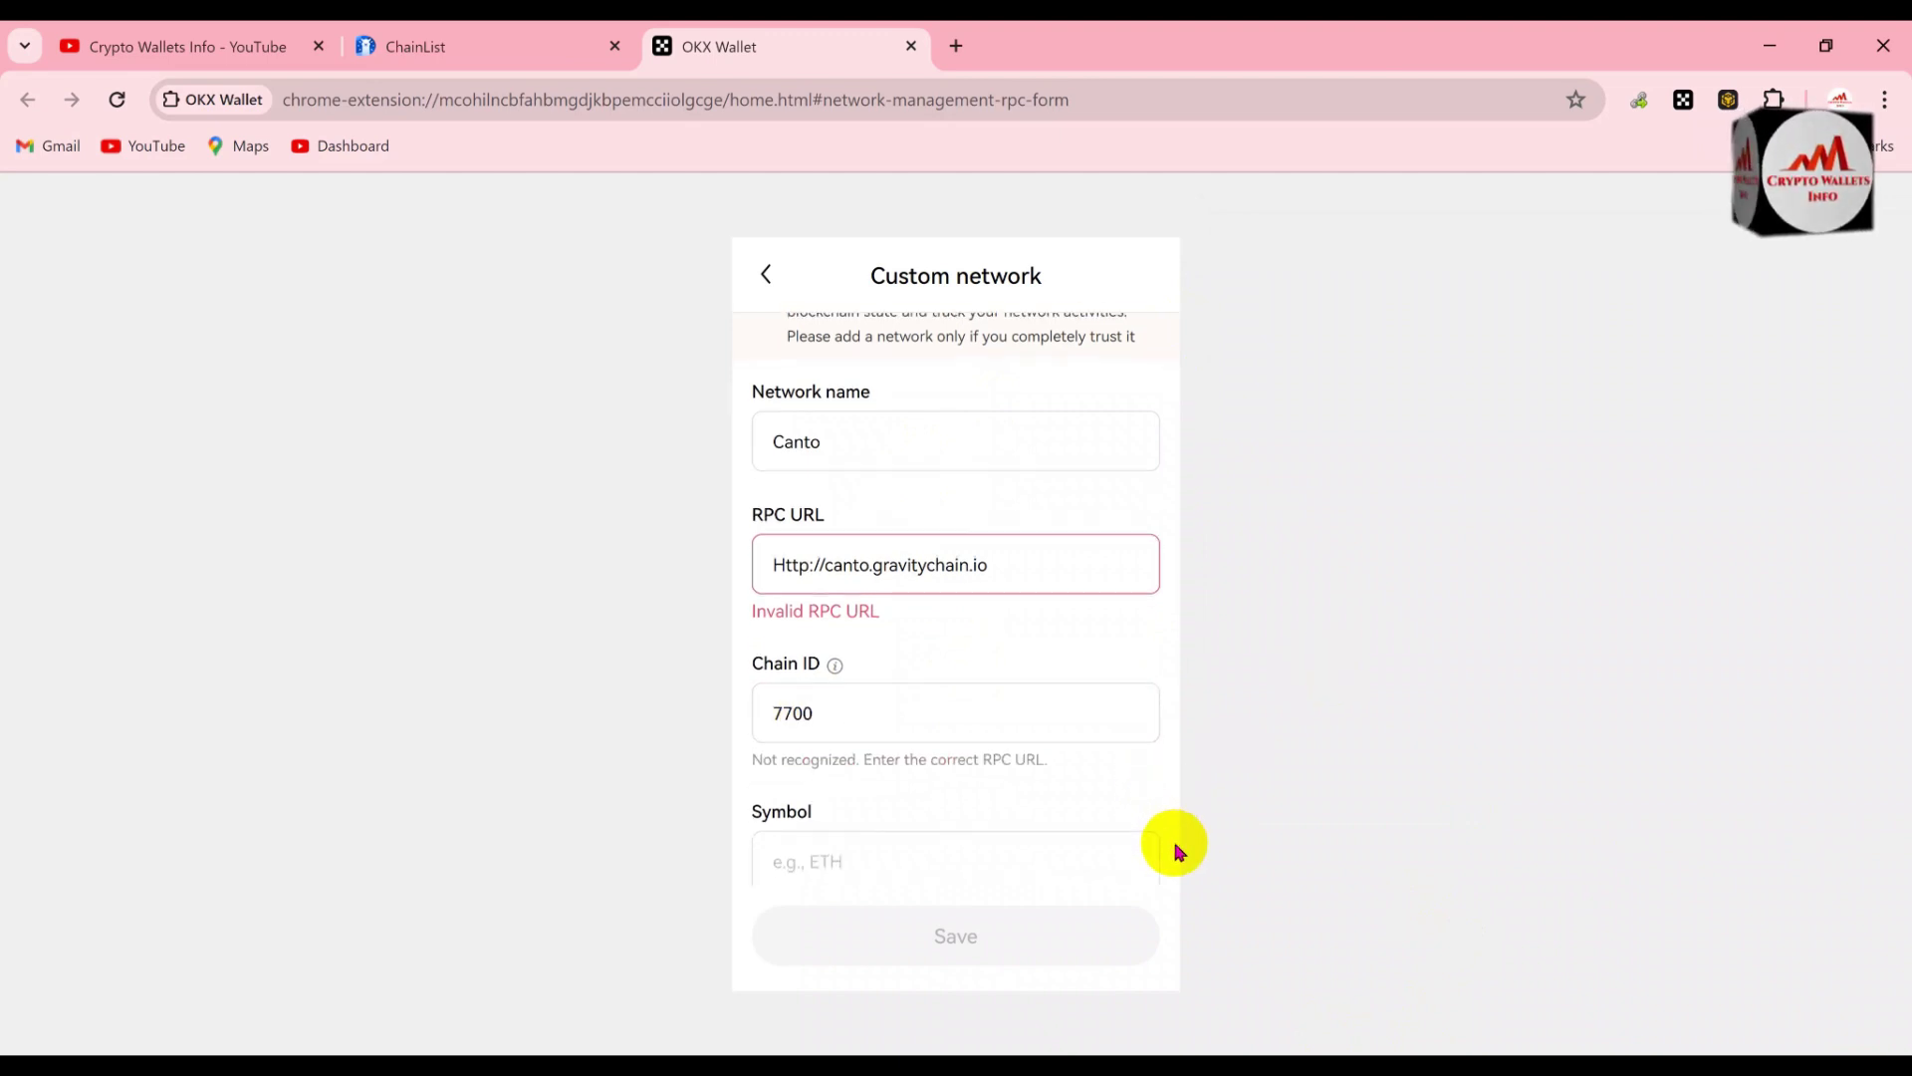
{"action": "scroll", "coordinate": [1179, 852], "scroll_direction": "down", "scroll_amount": 1}
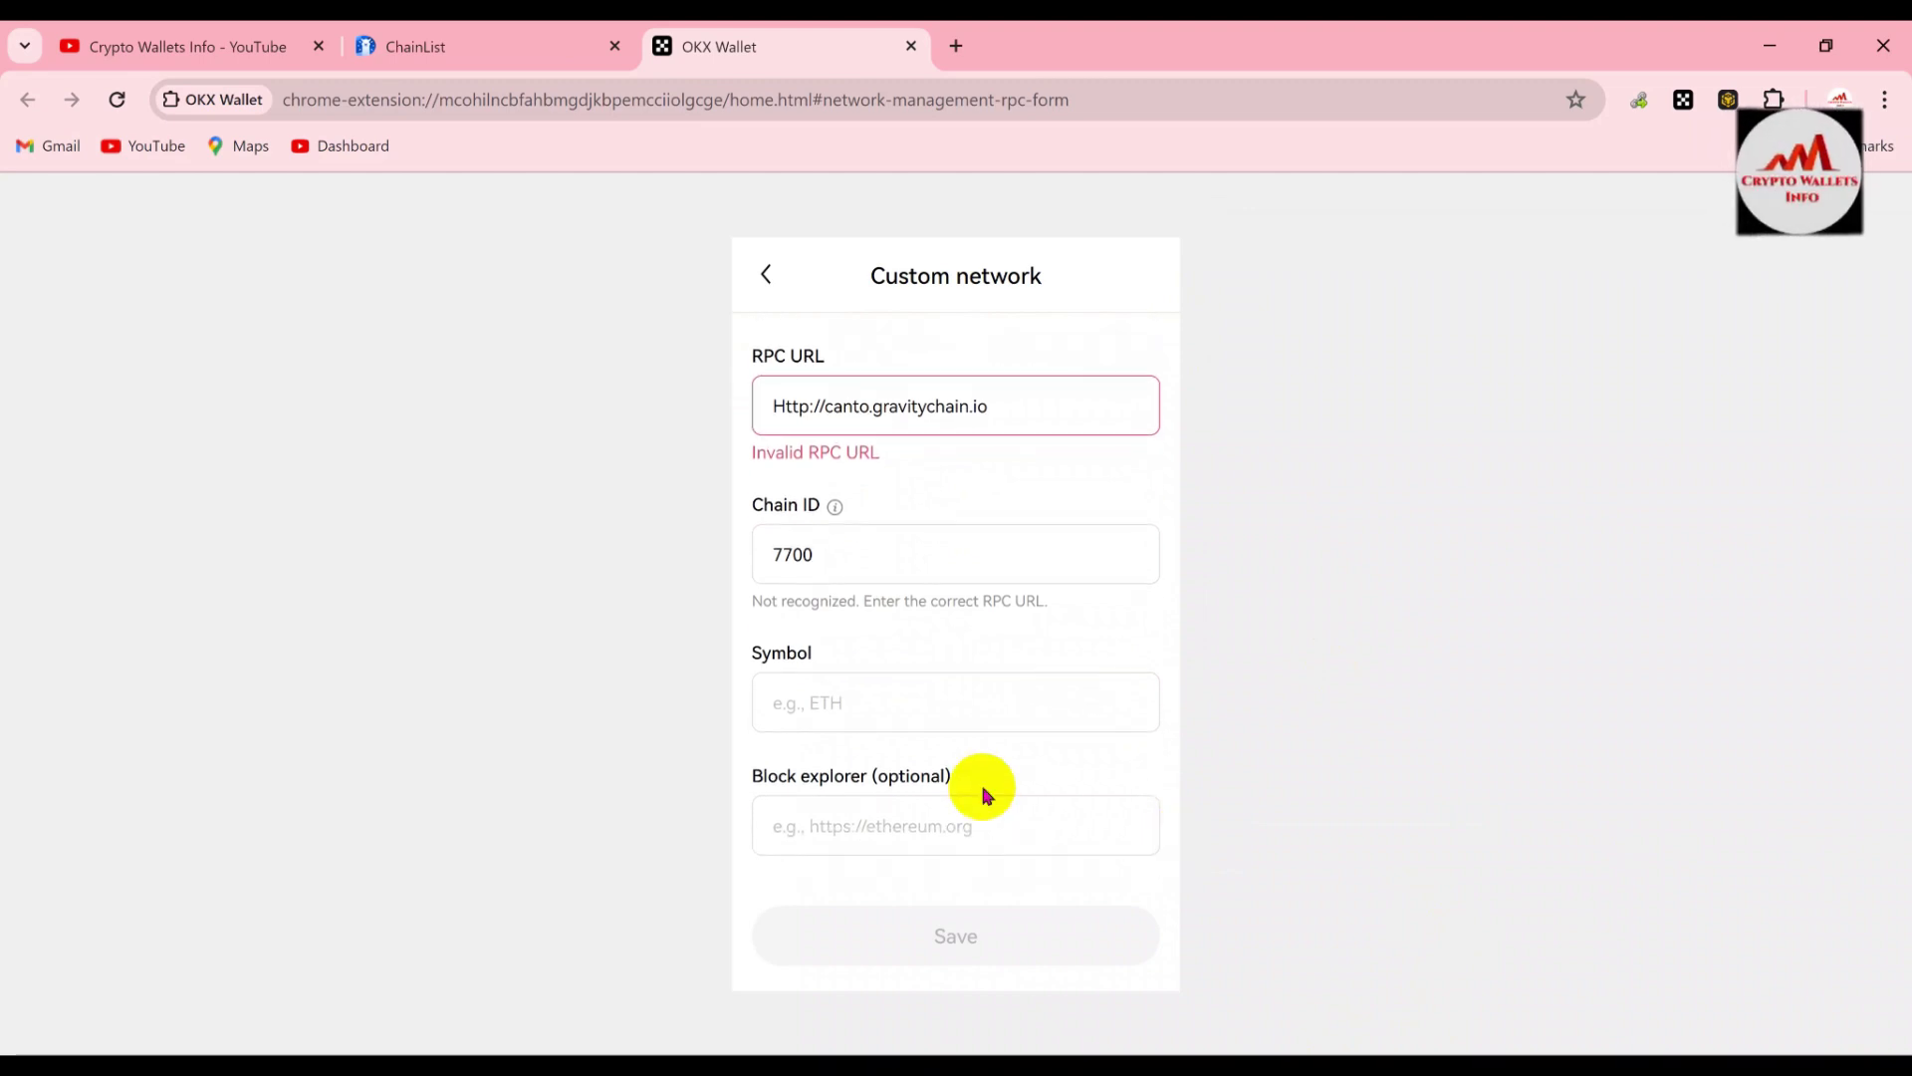
{"action": "left_click", "coordinate": [856, 695]}
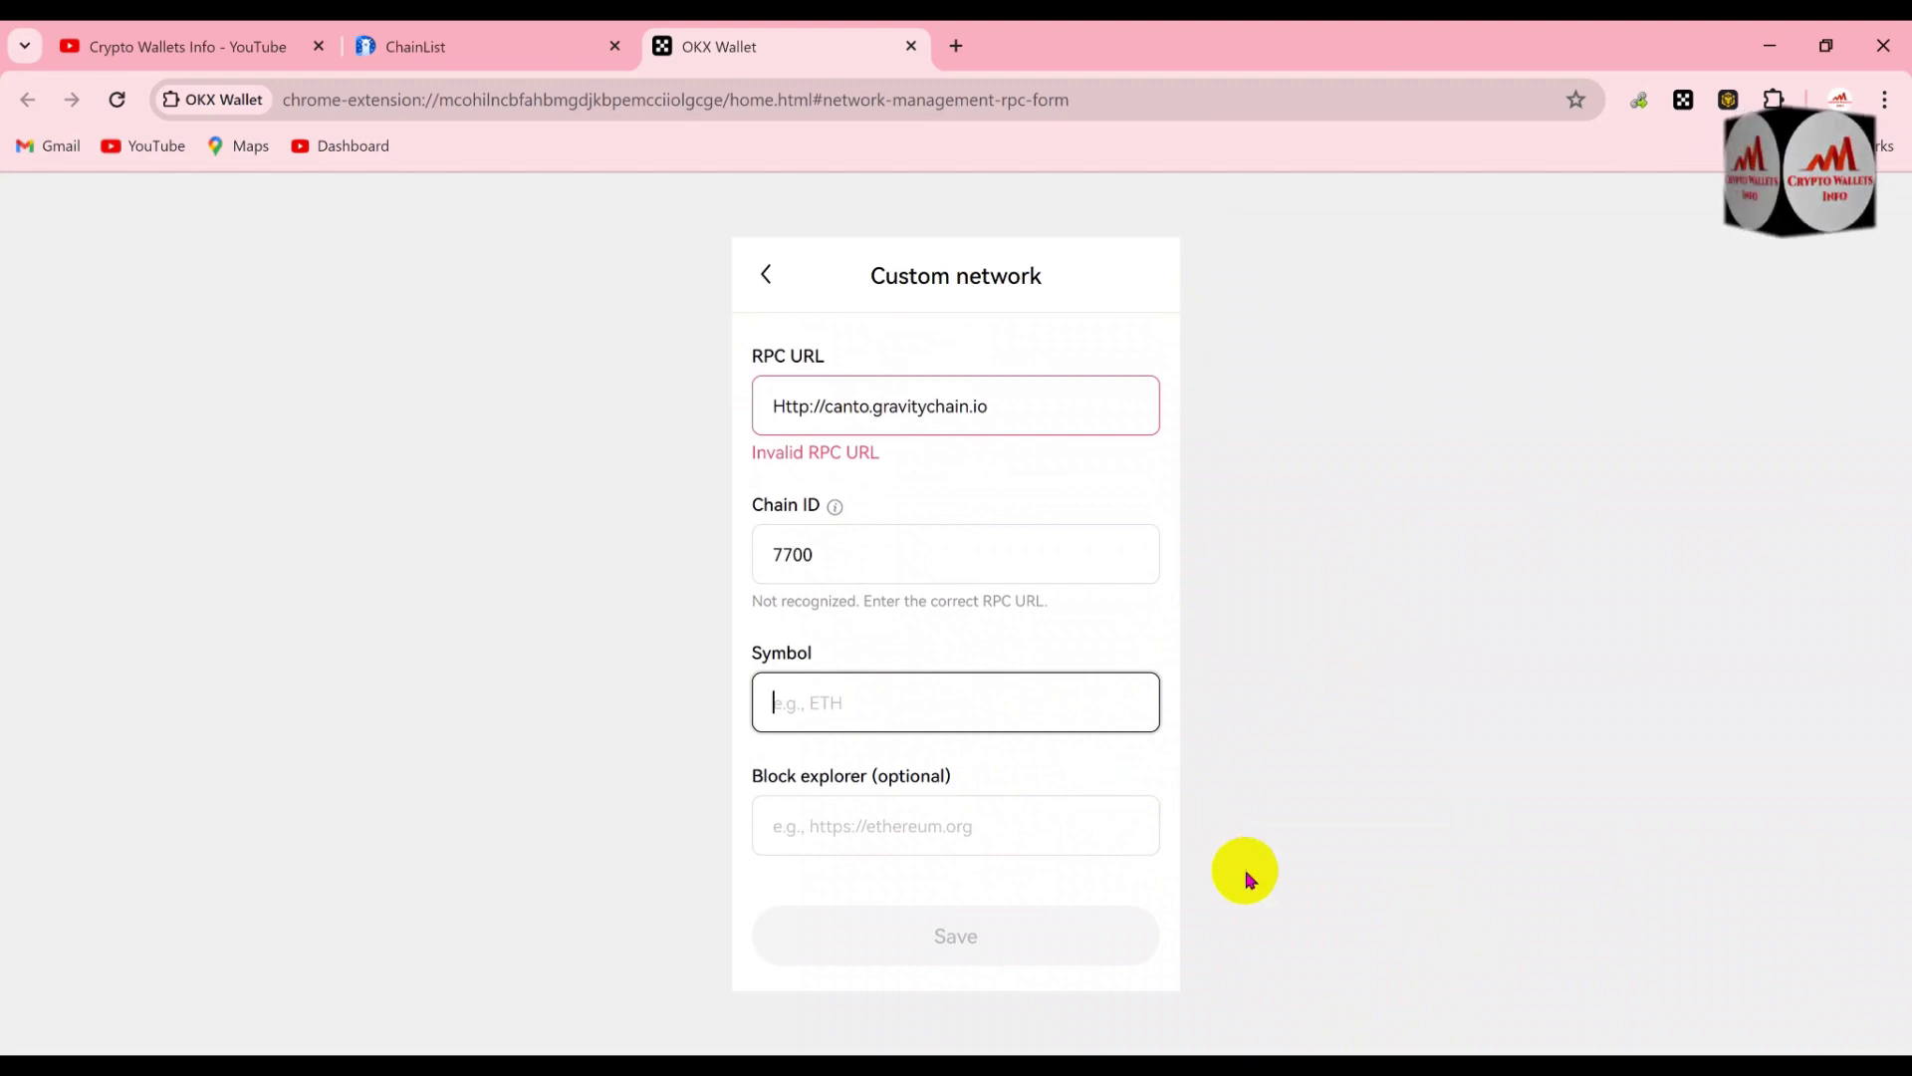
{"action": "key", "text": "alt+Tab"}
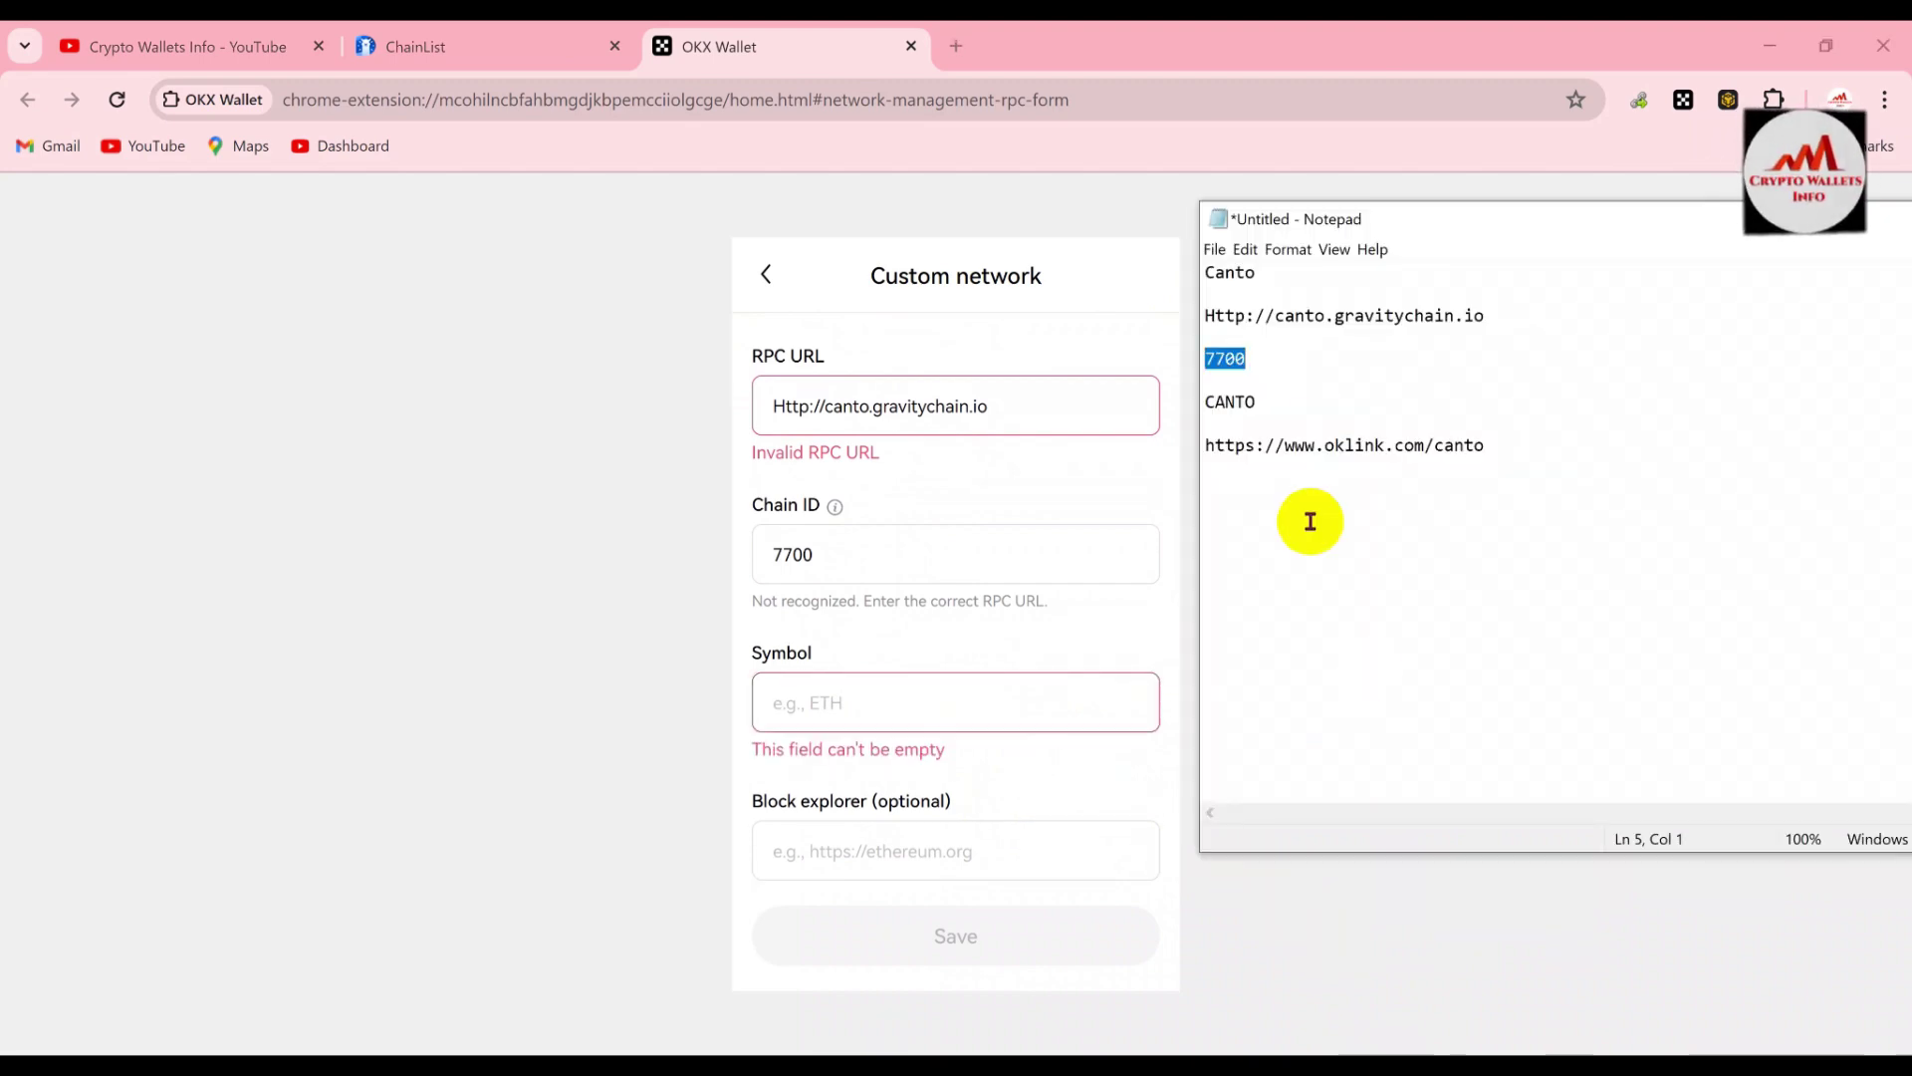
{"action": "left_click", "coordinate": [1278, 399]}
{"action": "left_click_drag", "start_coordinate": [1278, 400], "coordinate": [1188, 404]}
{"action": "key", "text": "ctrl+c"}
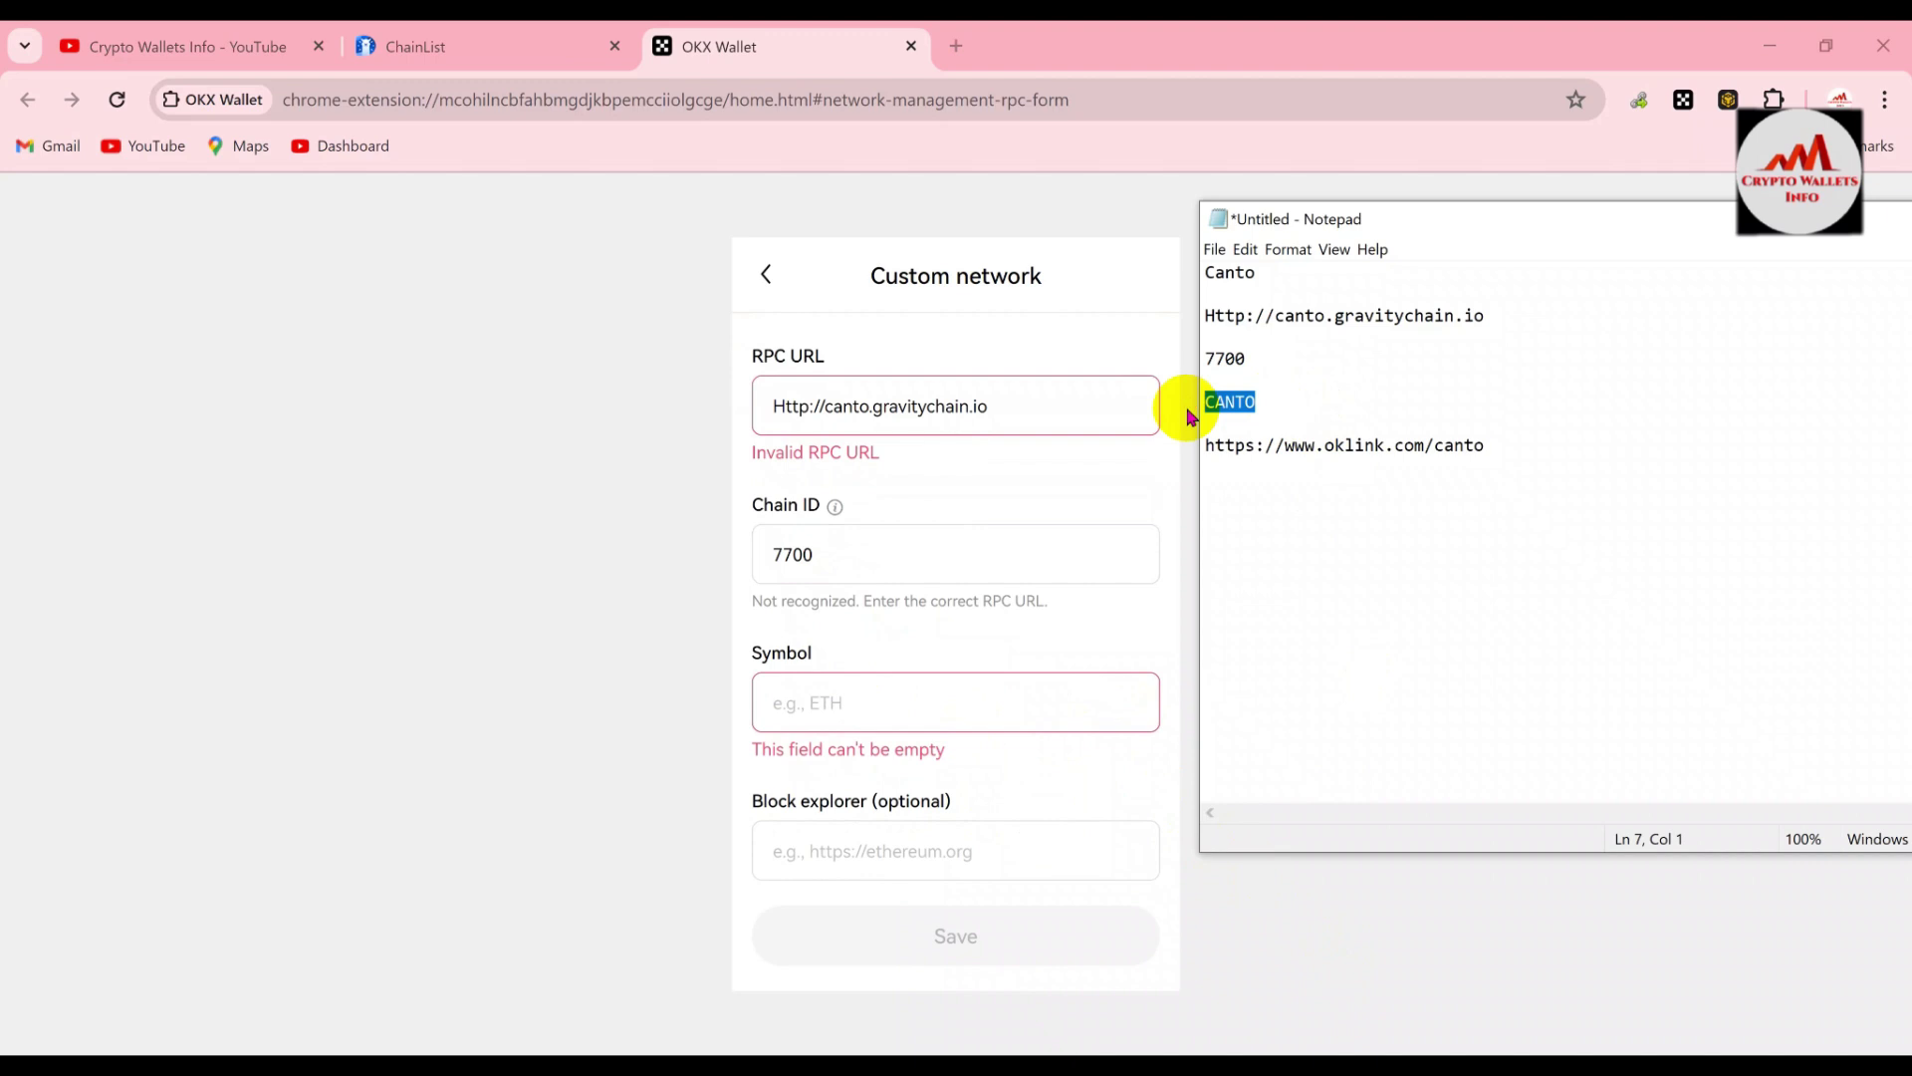
{"action": "left_click", "coordinate": [832, 697]}
{"action": "key", "text": "ctrl+v"}
{"action": "left_click", "coordinate": [920, 844]}
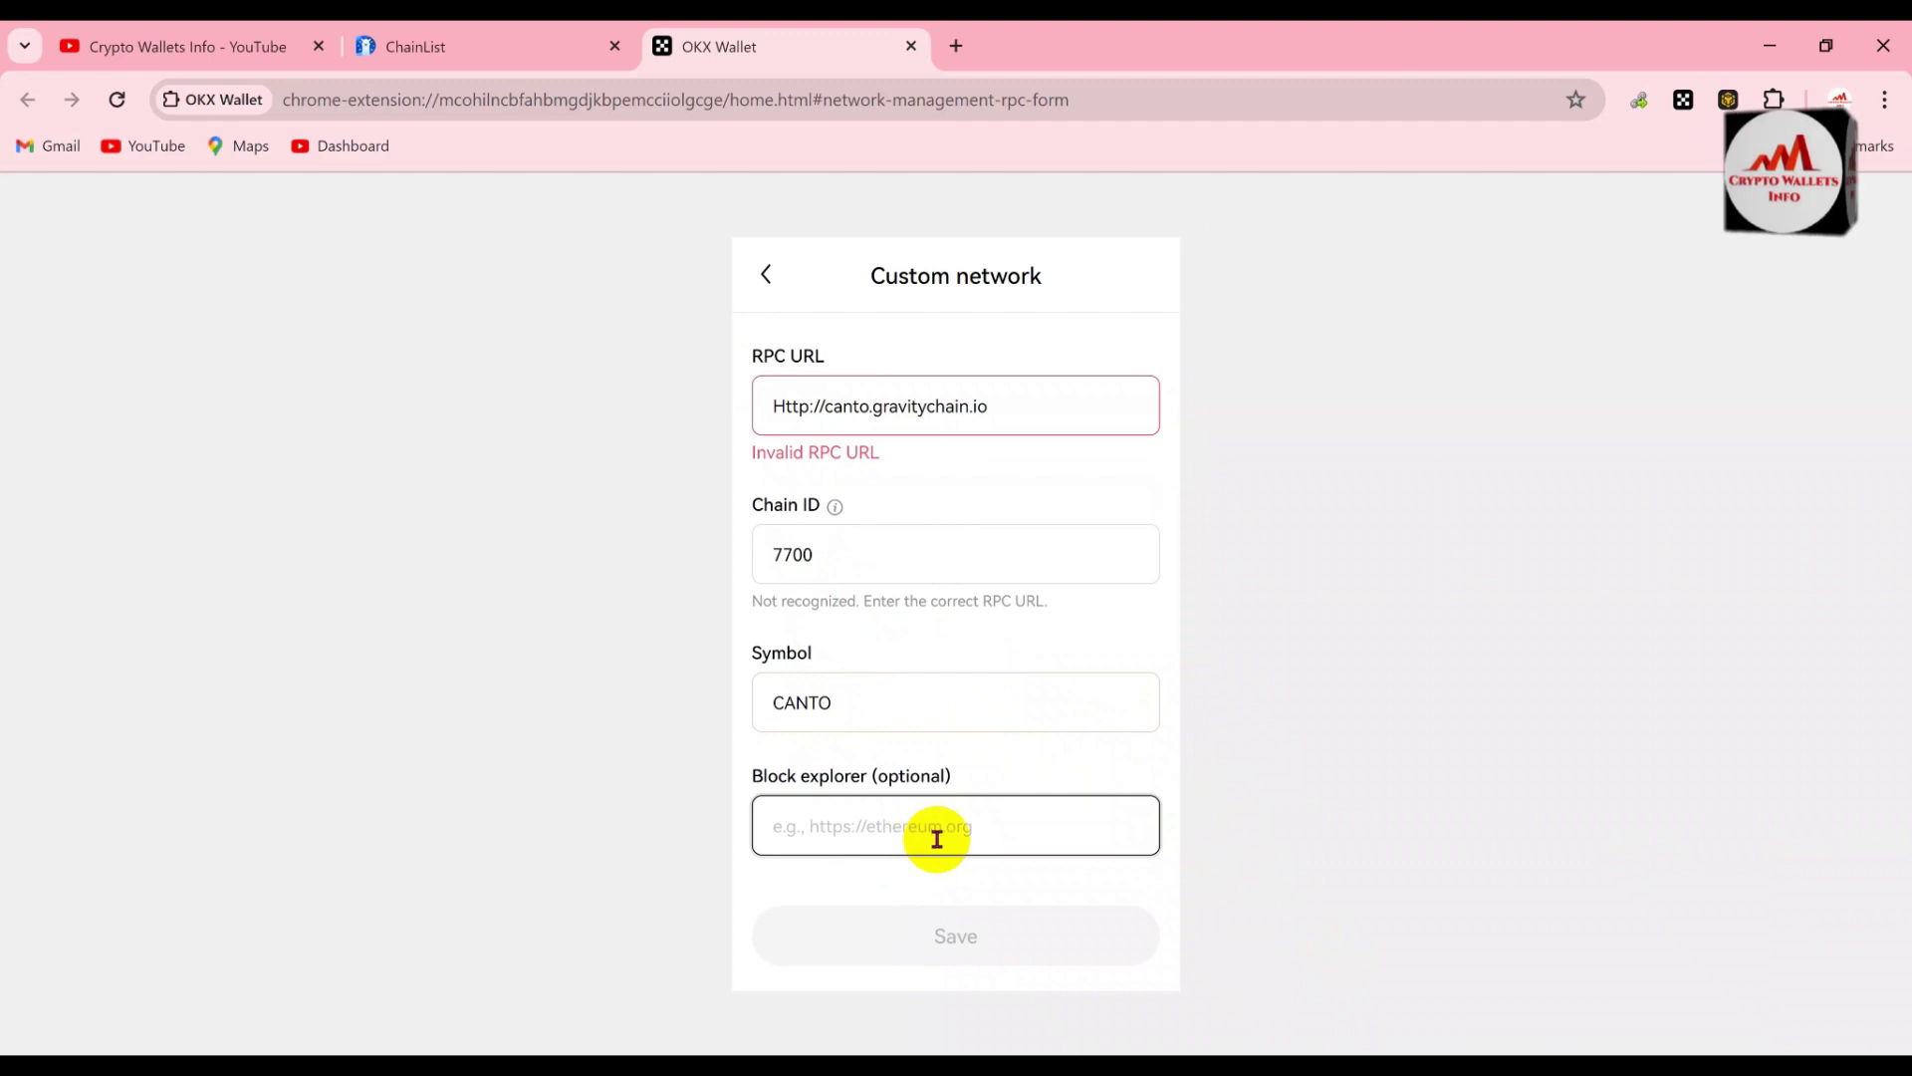
{"action": "key", "text": "alt+Tab"}
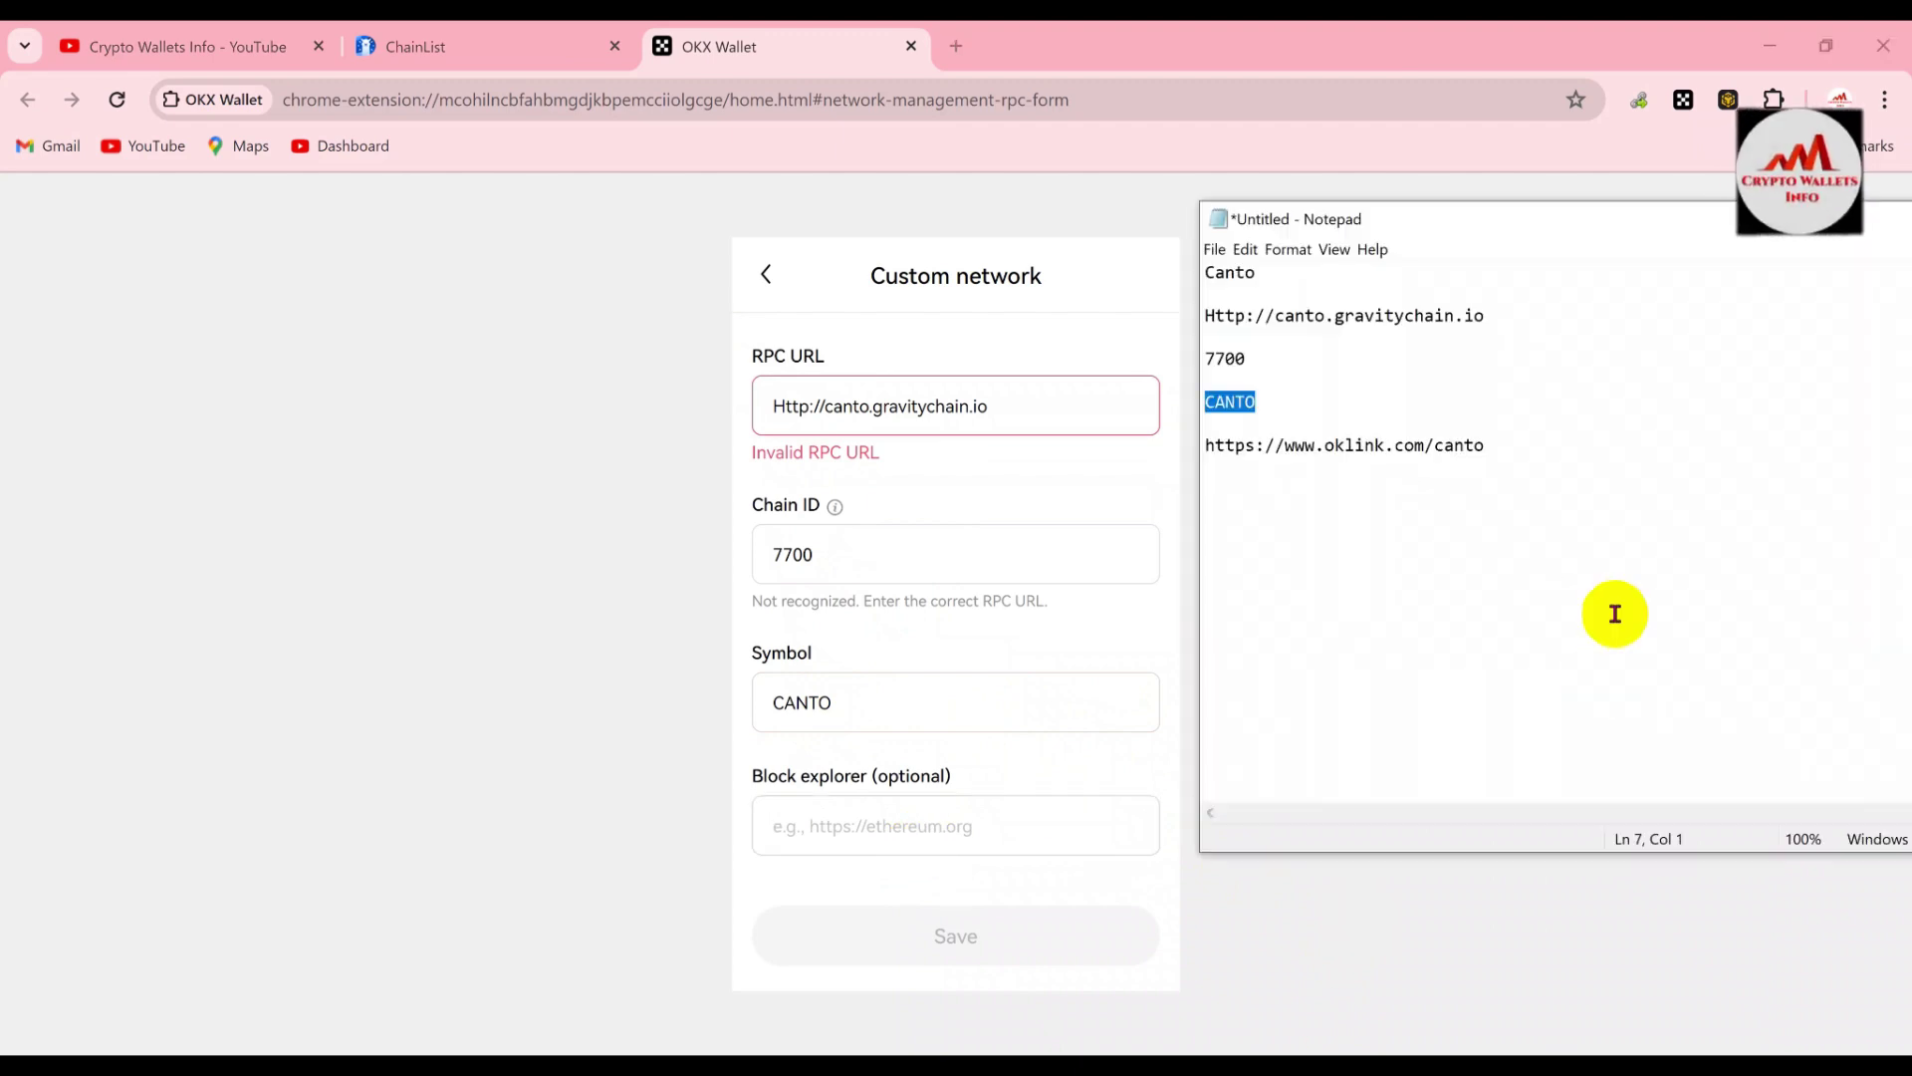
{"action": "left_click_drag", "start_coordinate": [1490, 445], "coordinate": [1176, 470]}
{"action": "key", "text": "ctrl+c"}
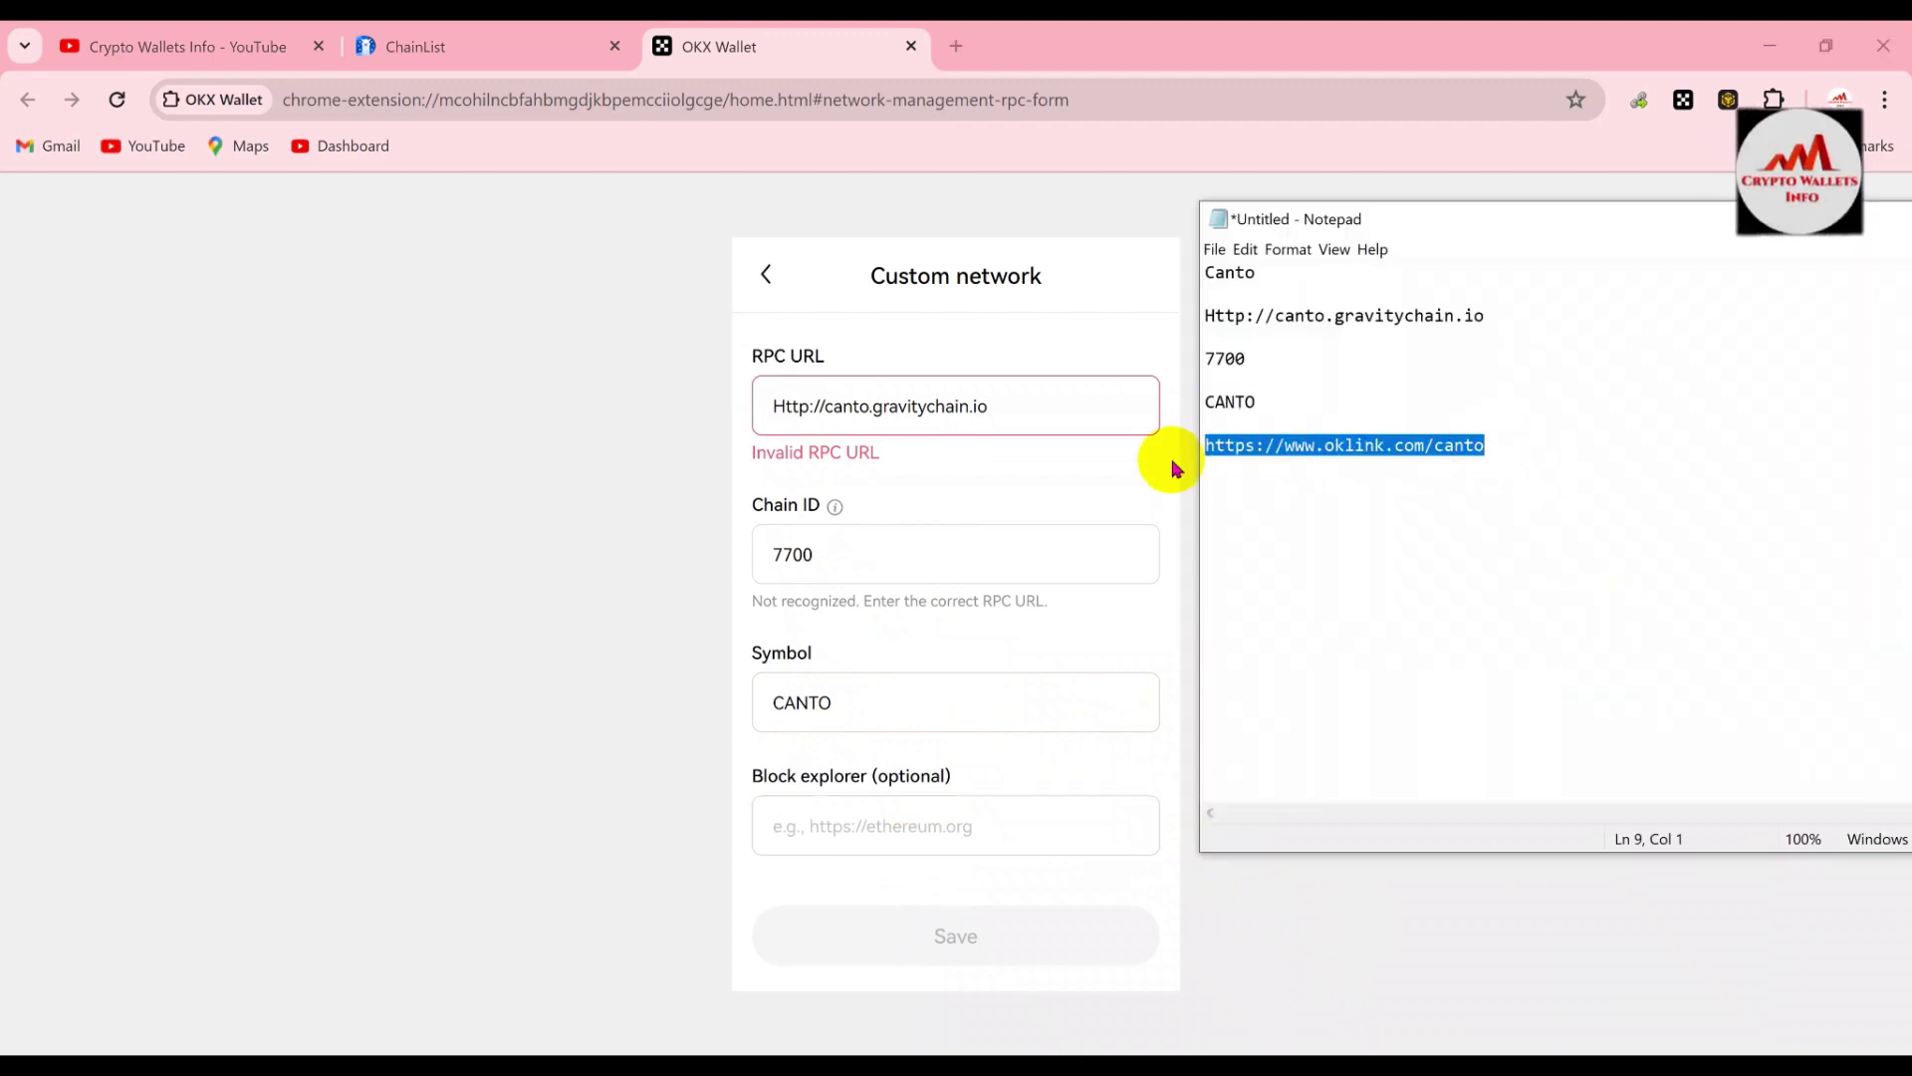
{"action": "left_click", "coordinate": [827, 827]}
{"action": "key", "text": "ctrl+v"}
{"action": "left_click", "coordinate": [1700, 518]}
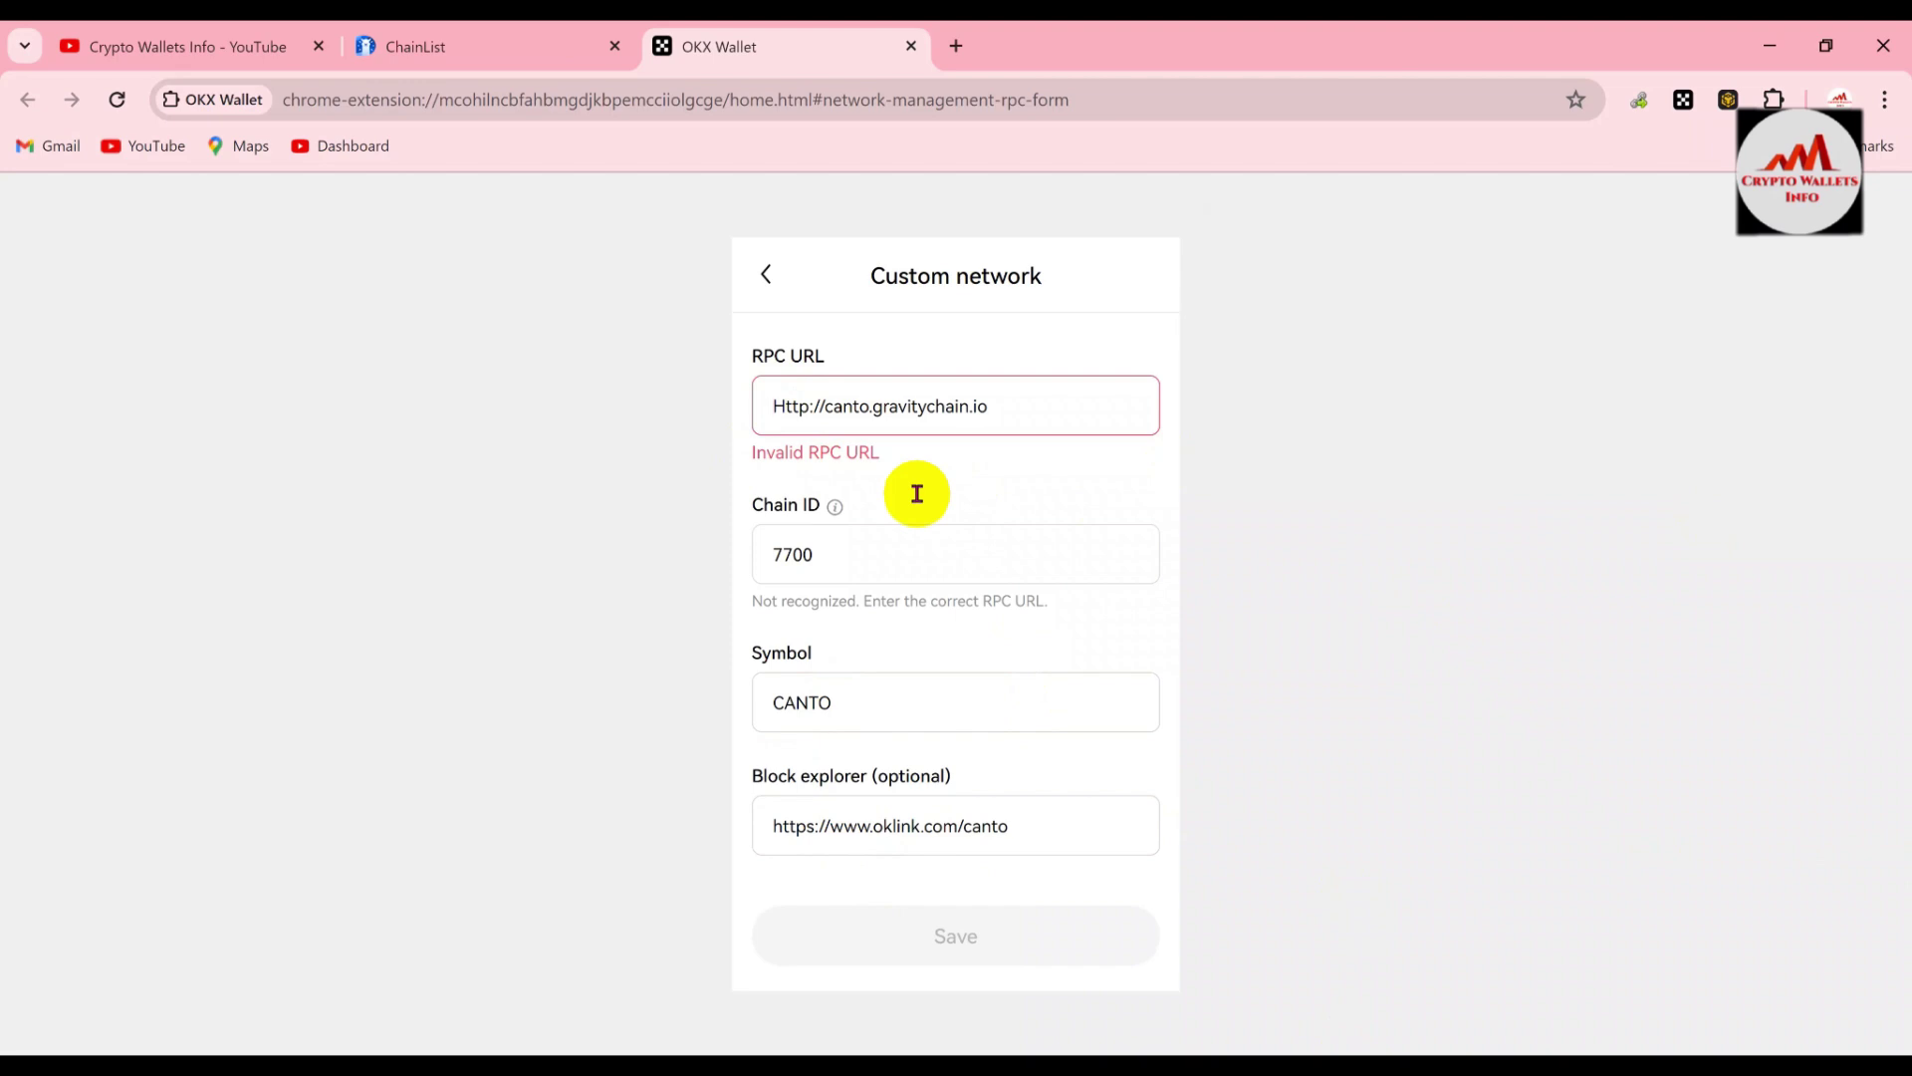
{"action": "key", "text": "BackSpace"}
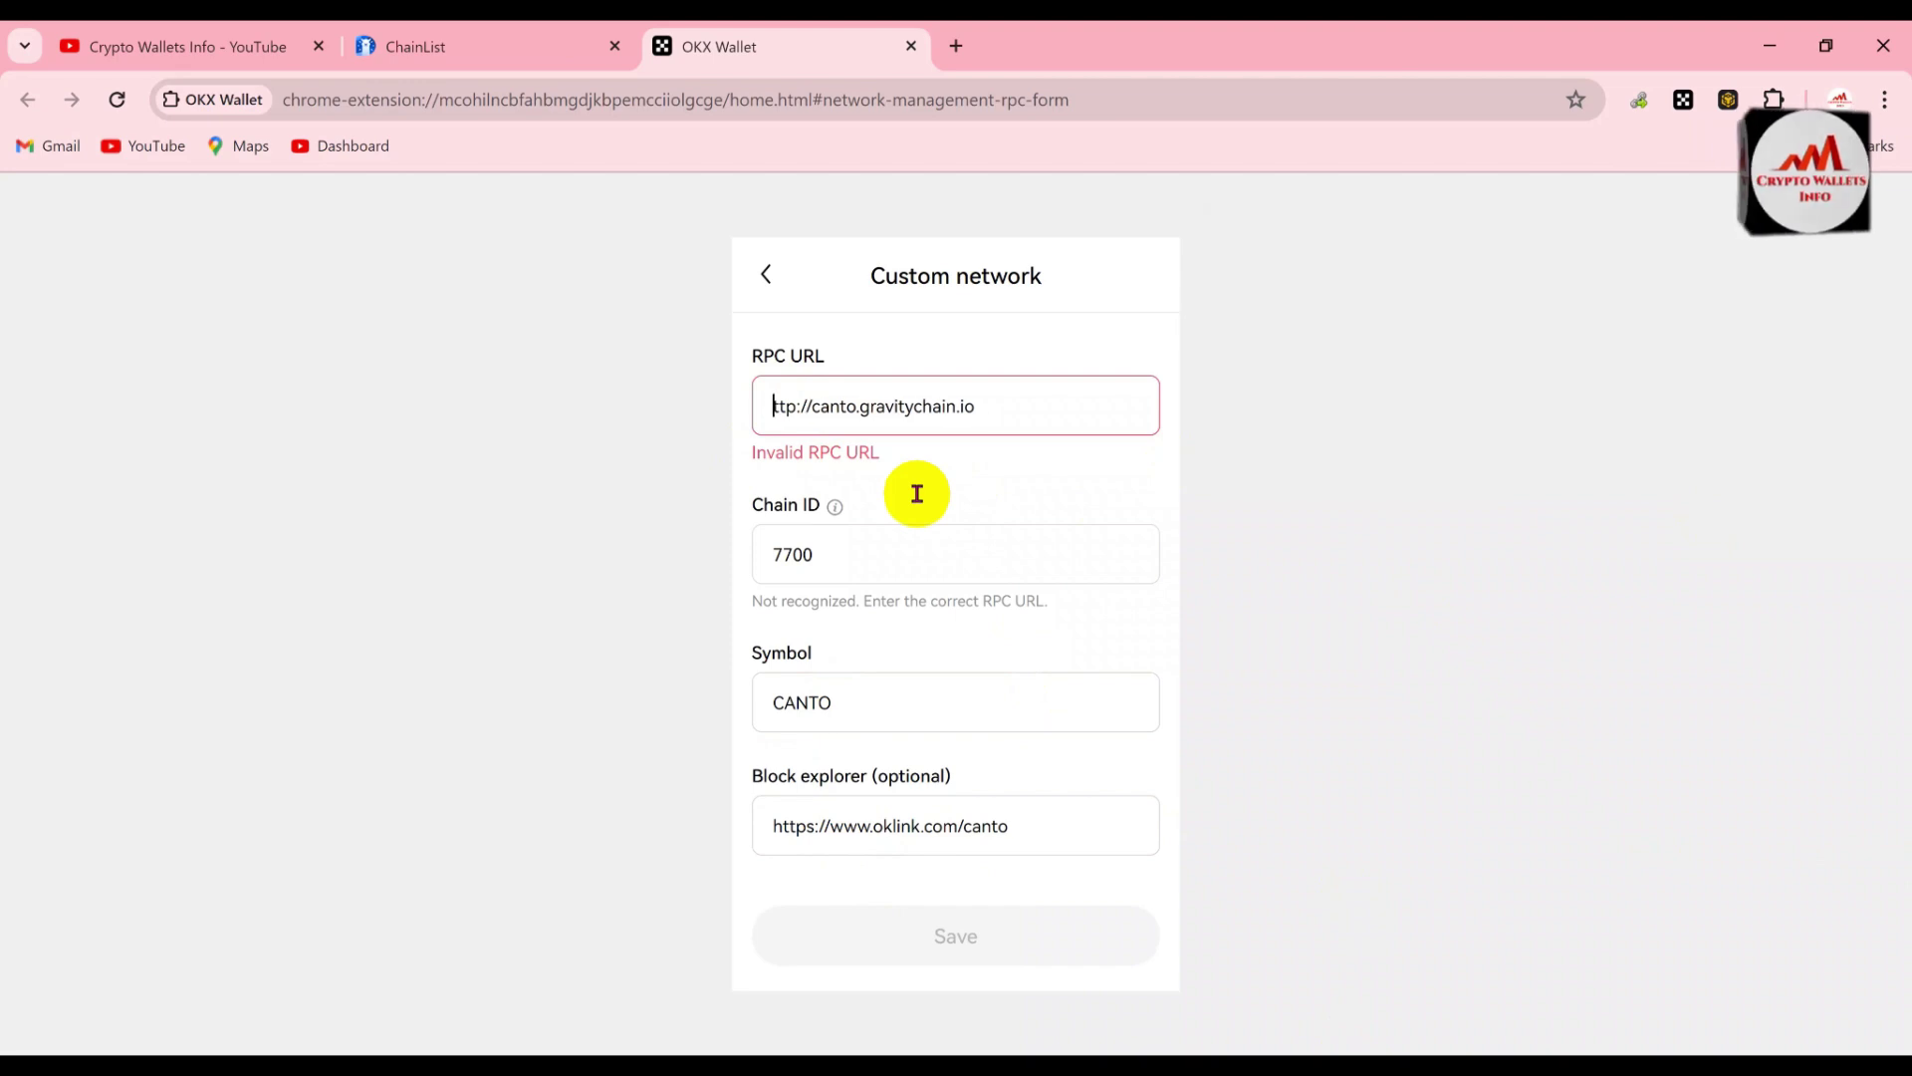
{"action": "type", "text": "h"}
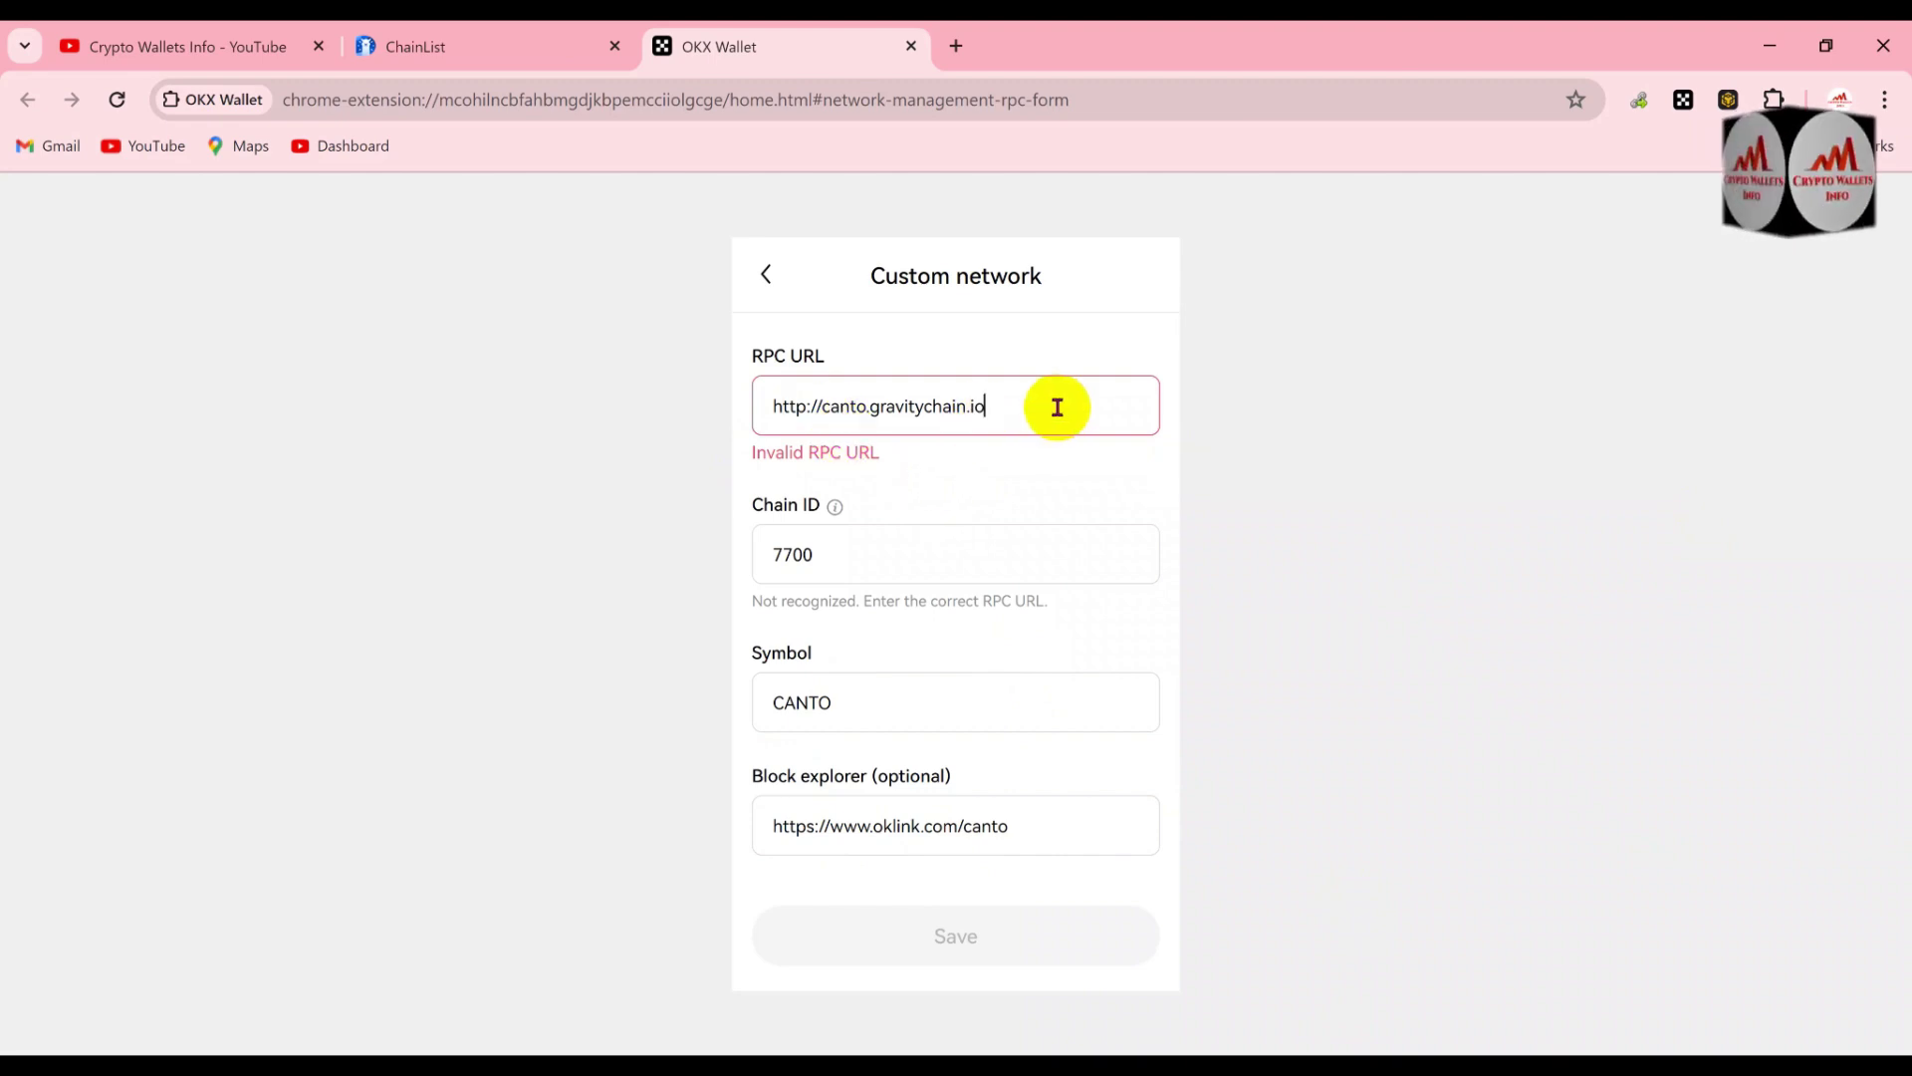
{"action": "left_click", "coordinate": [1139, 487]}
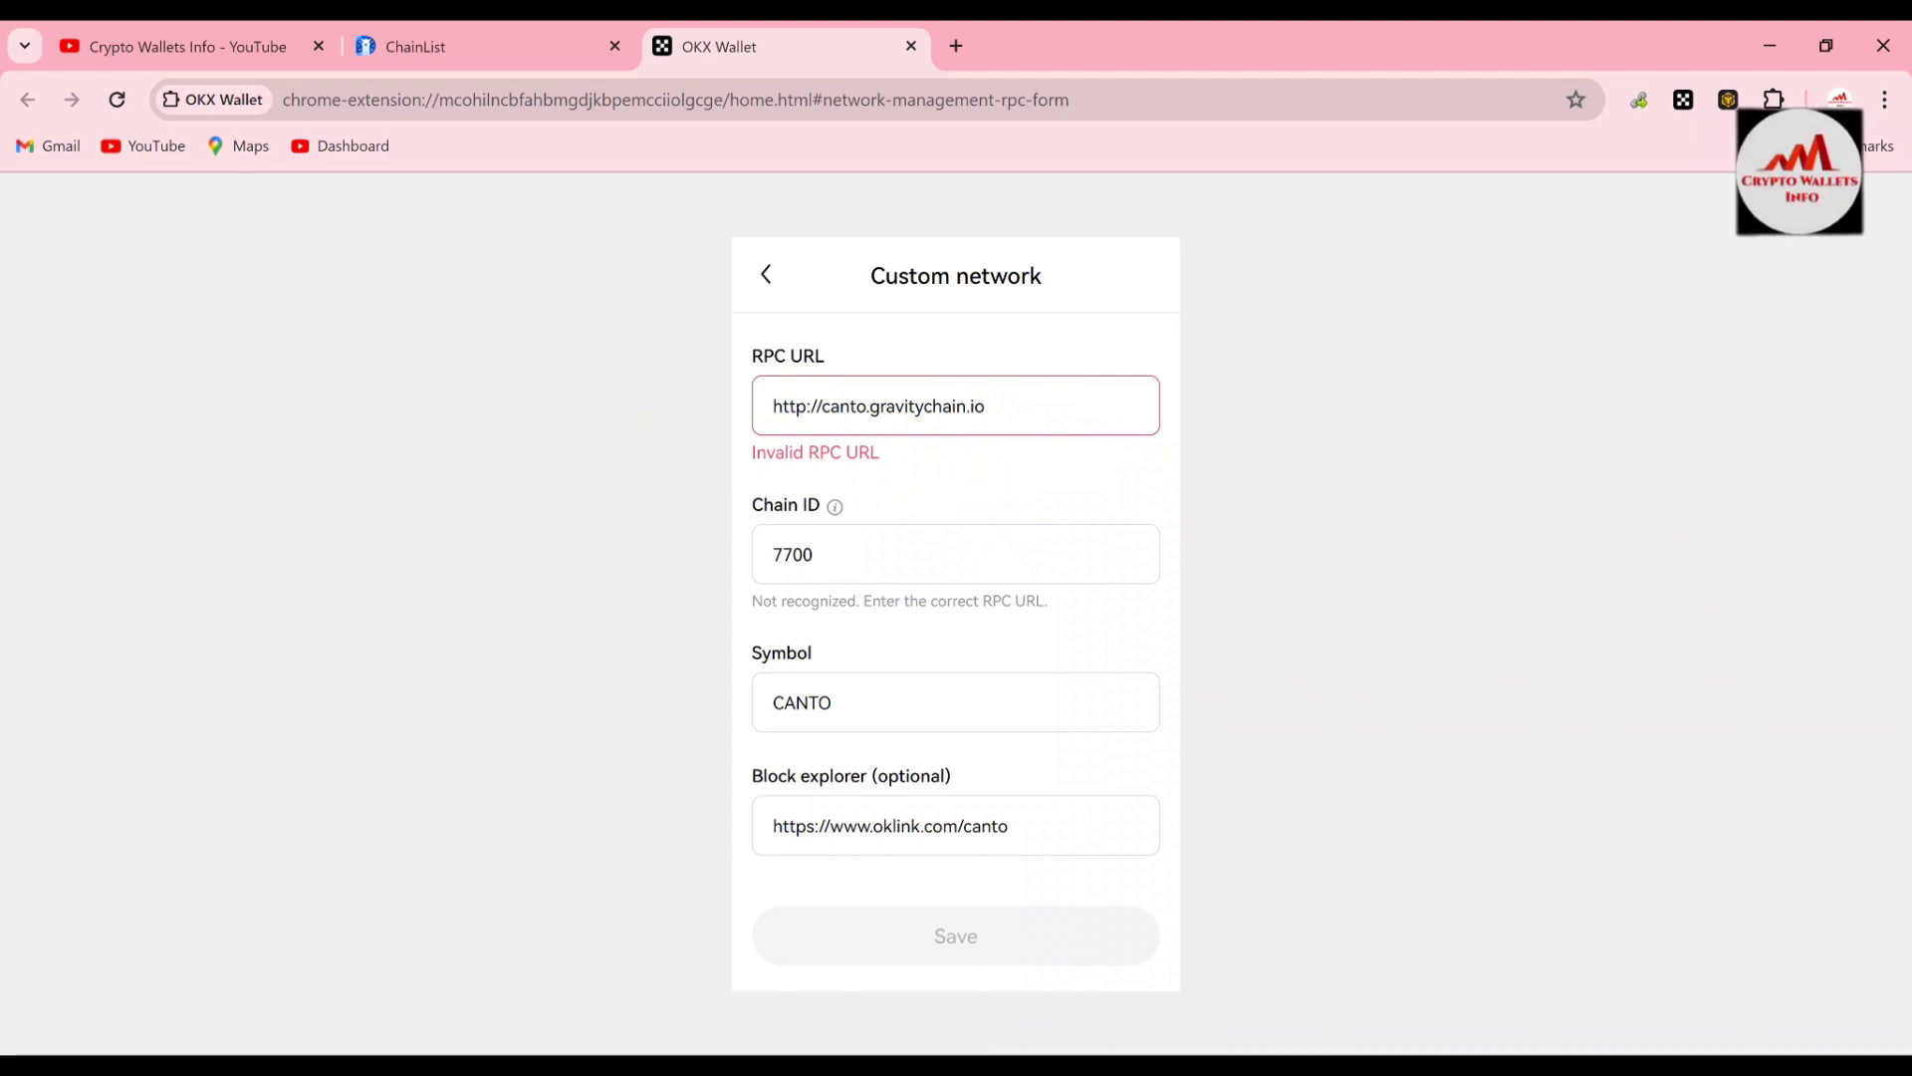
{"action": "scroll", "coordinate": [840, 1024], "scroll_direction": "up", "scroll_amount": 1}
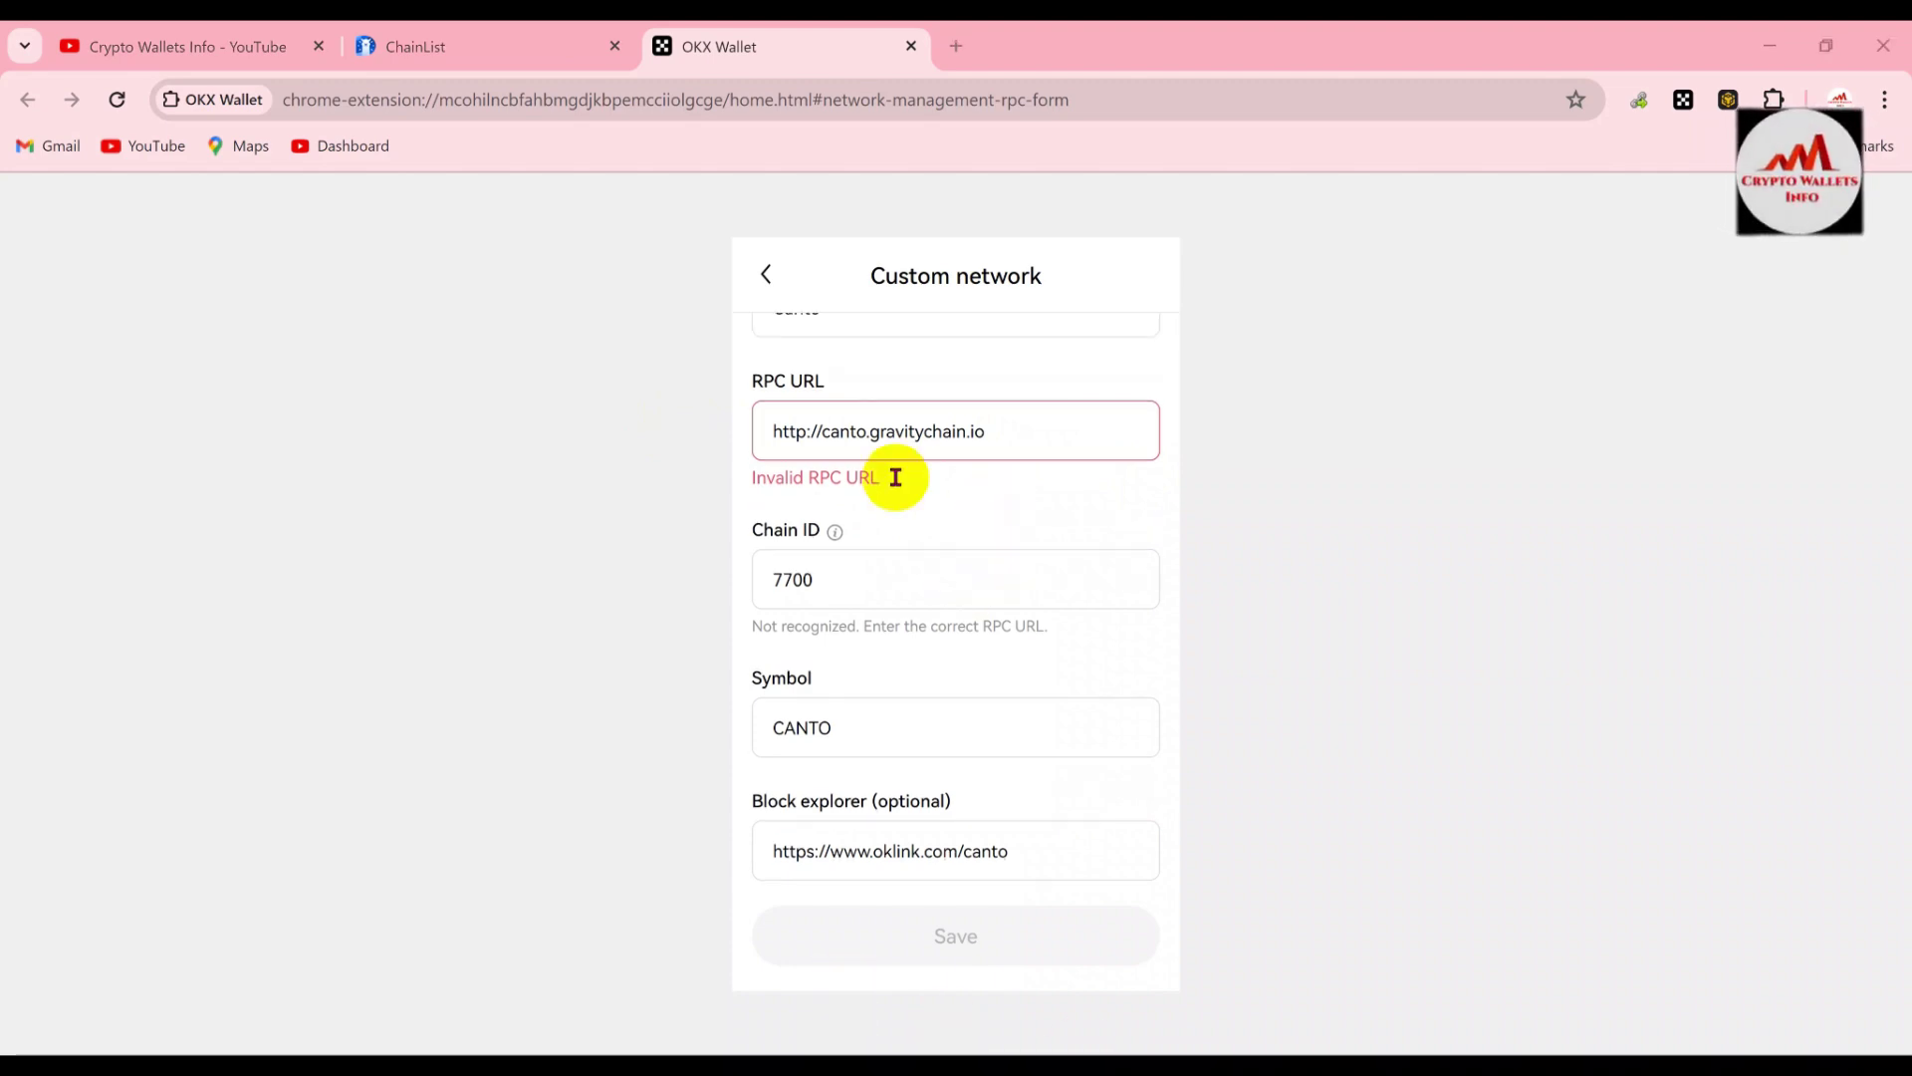
{"action": "left_click", "coordinate": [809, 431]}
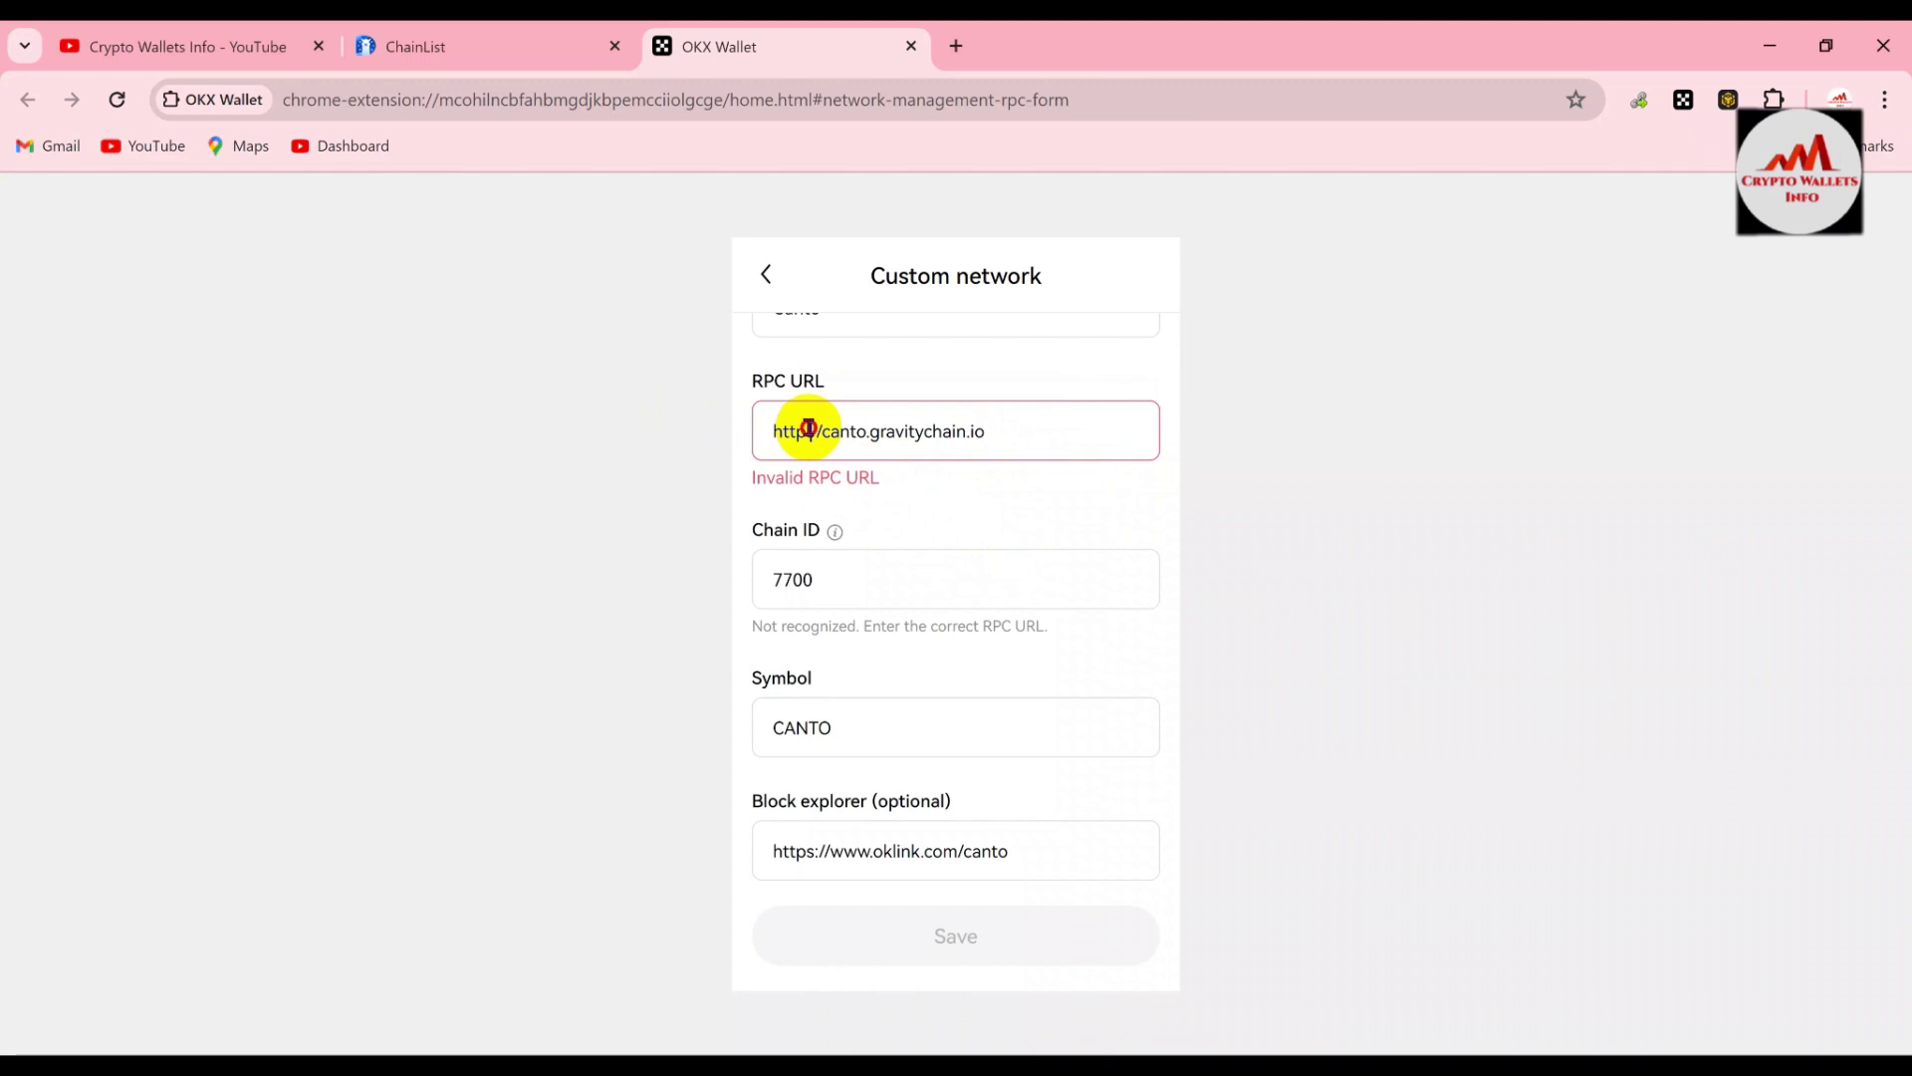
{"action": "type", "text": ":"}
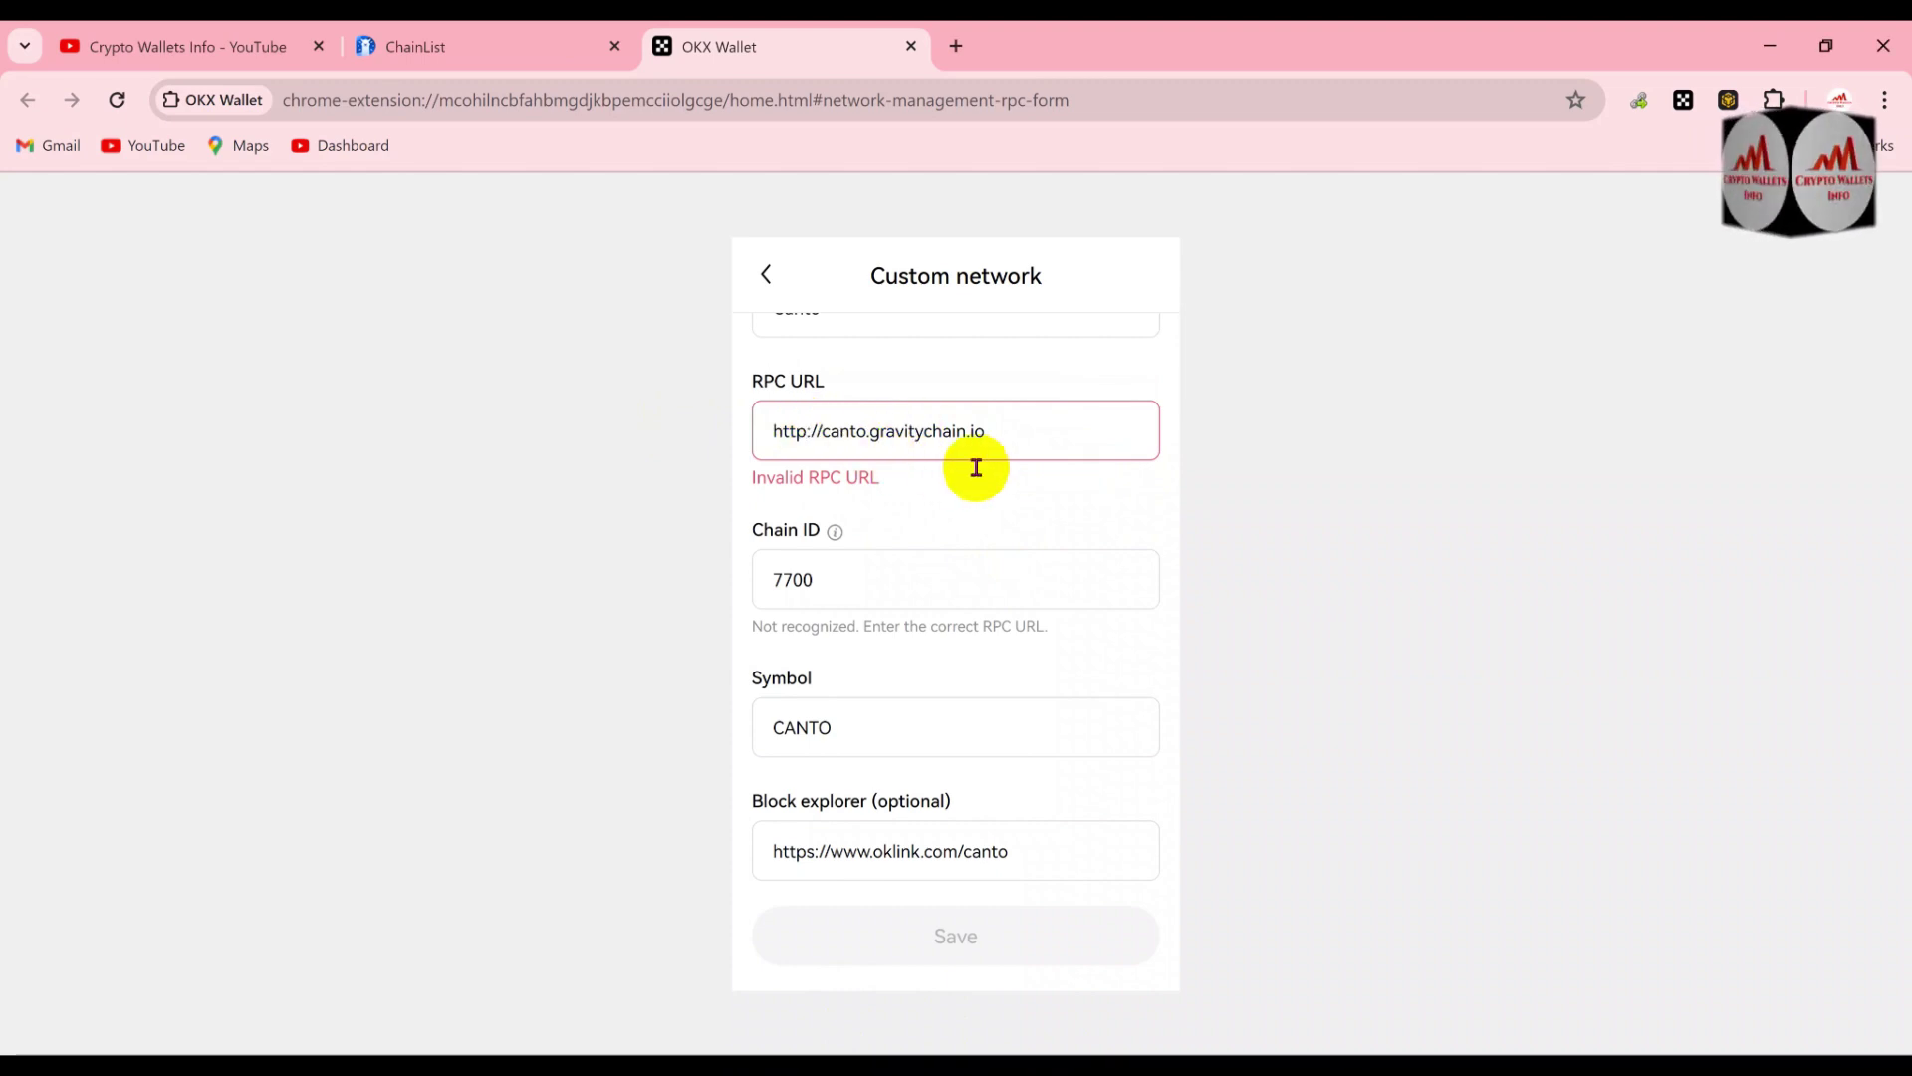
{"action": "key", "text": "BackSpace"}
{"action": "type", "text": "s:"}
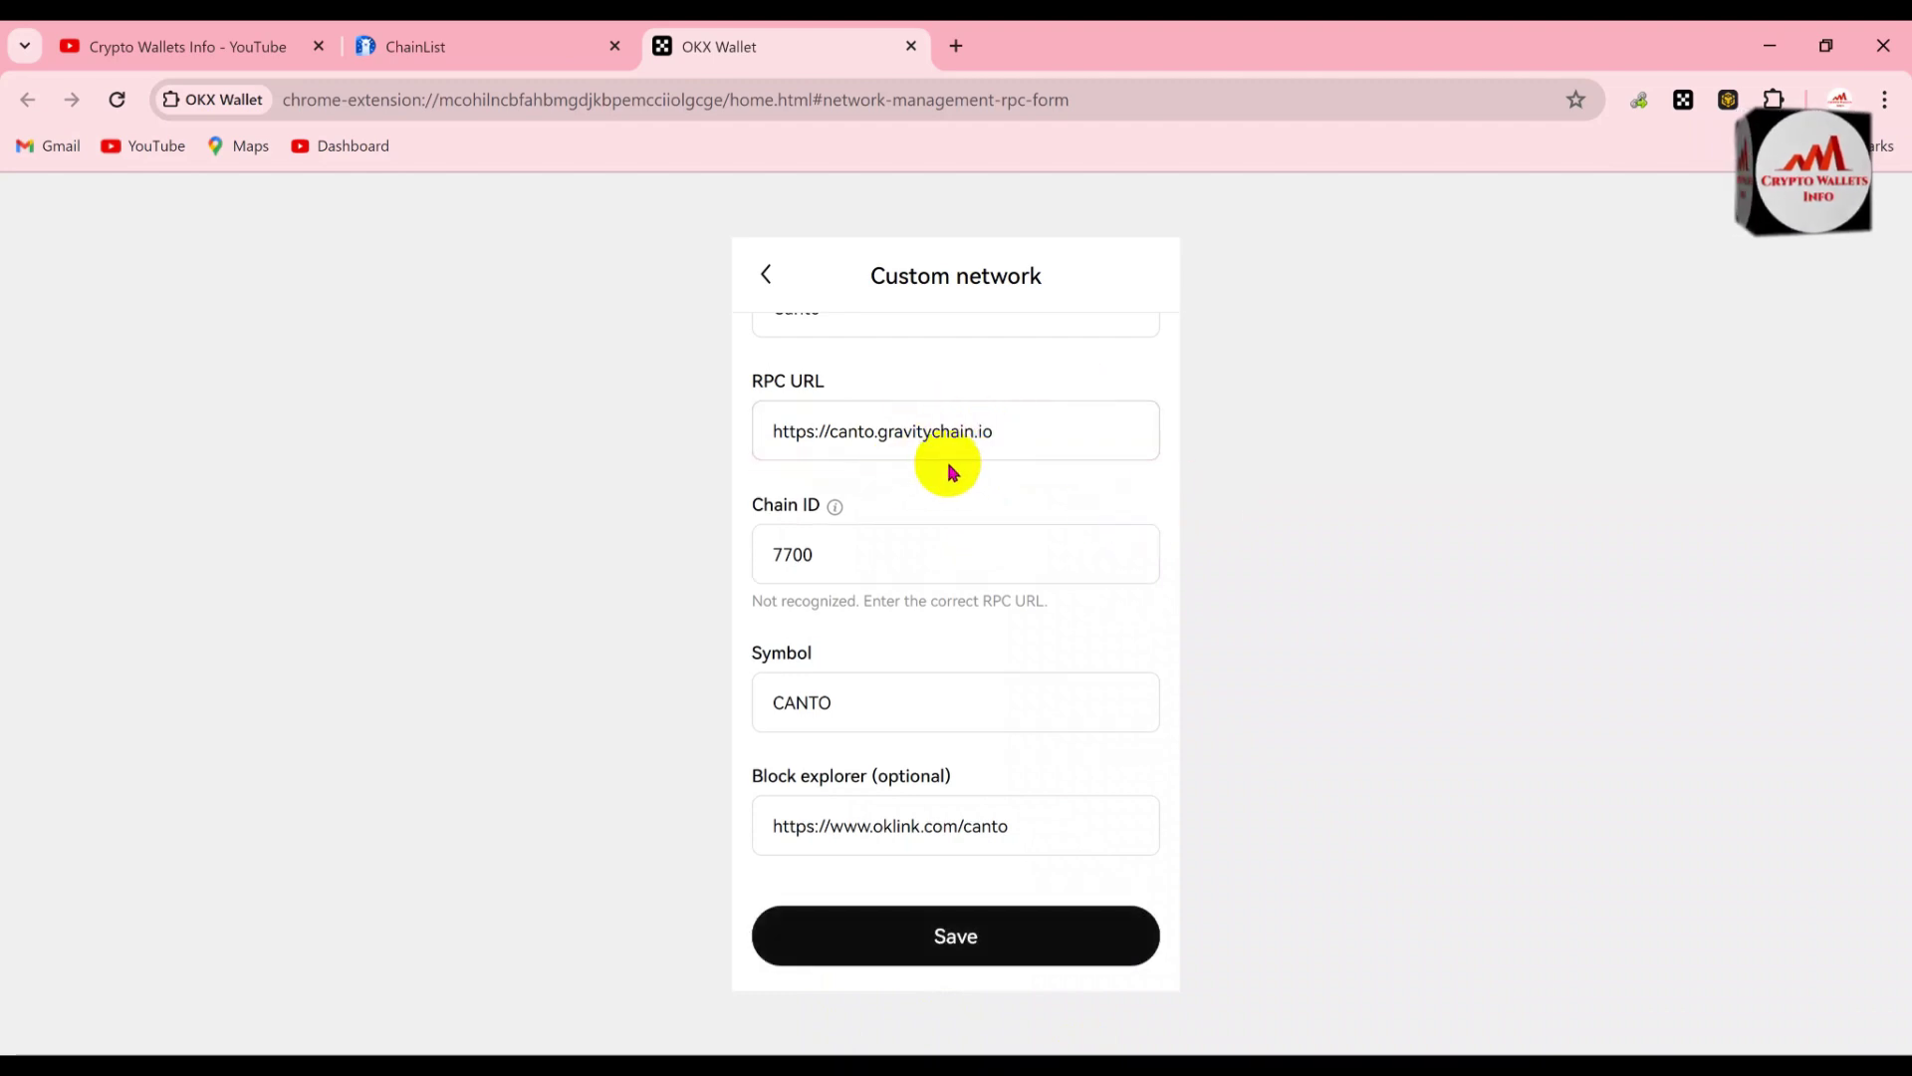
Review the completed Canto form, save the custom network, and go back to the home screen
{"action": "left_click", "coordinate": [1162, 625]}
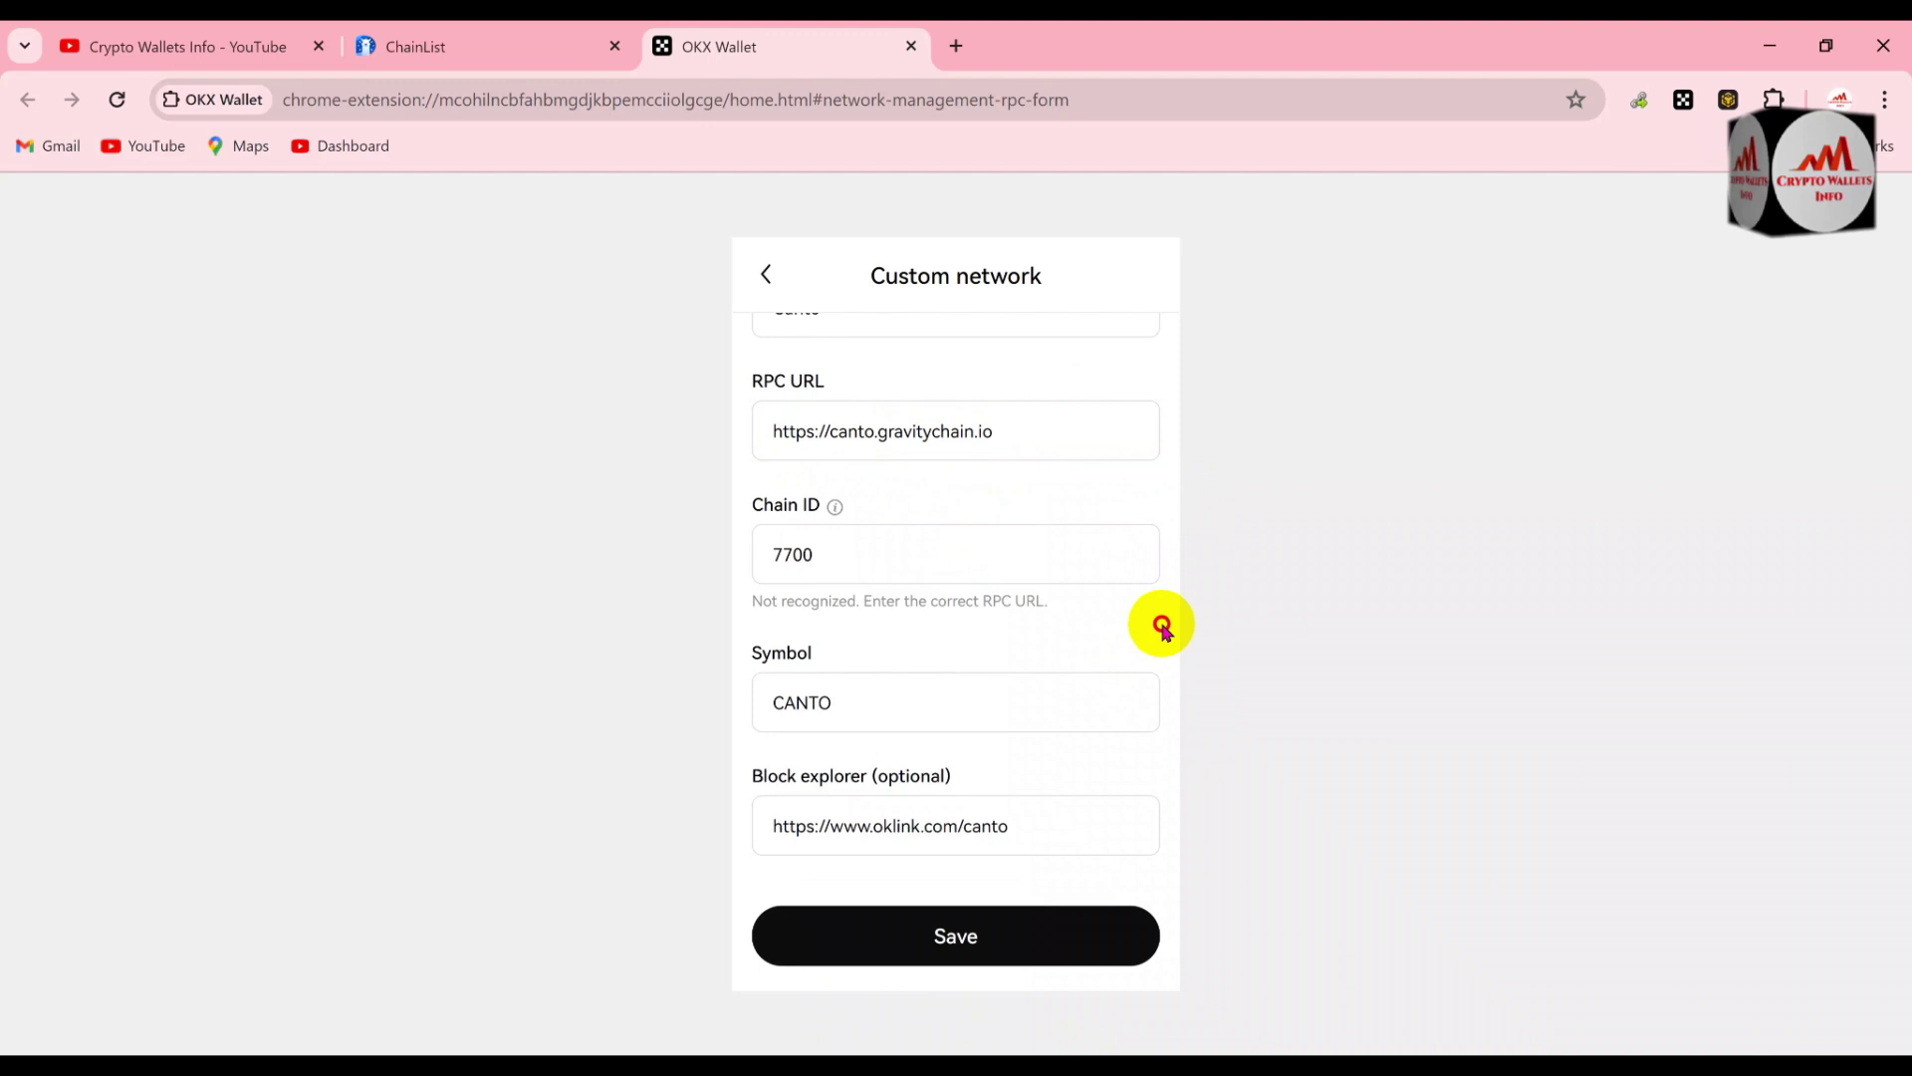
{"action": "scroll", "coordinate": [1165, 632], "scroll_direction": "up", "scroll_amount": 3}
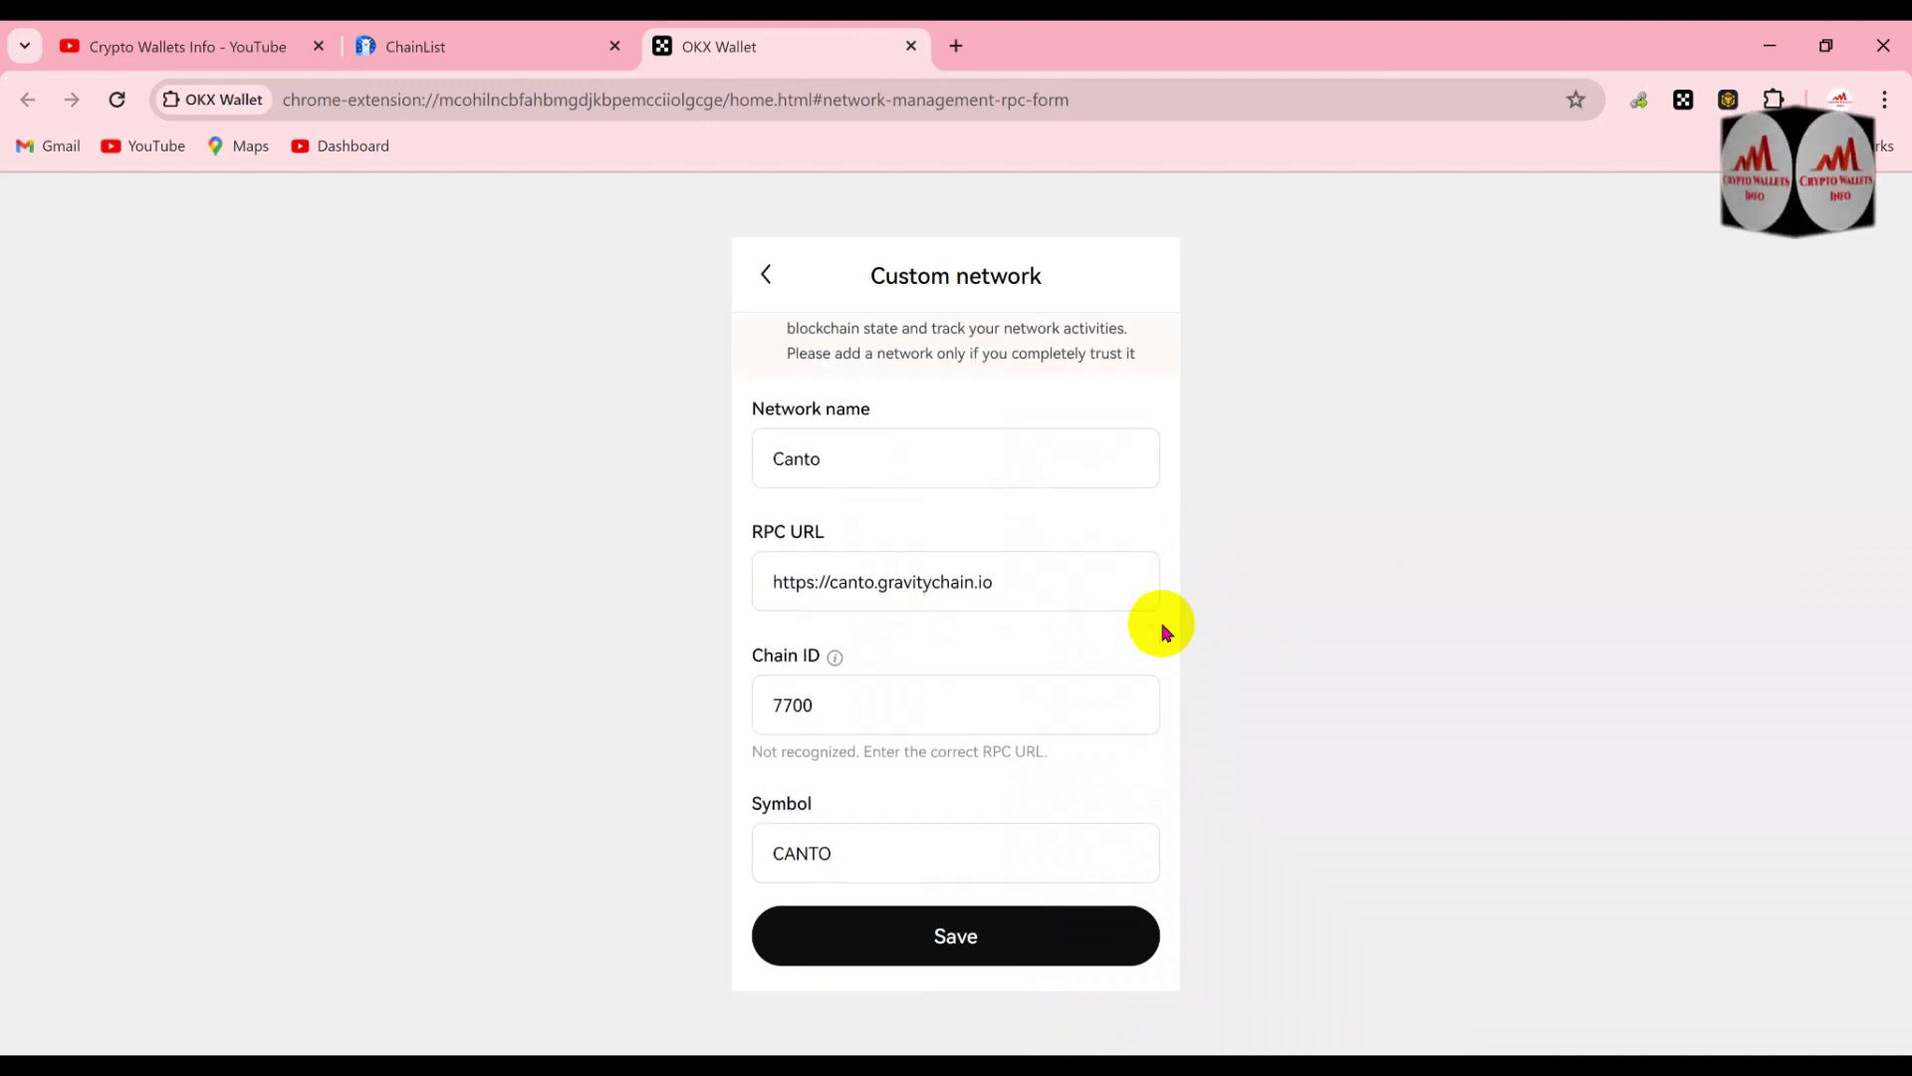
{"action": "scroll", "coordinate": [1165, 632], "scroll_direction": "down", "scroll_amount": 3}
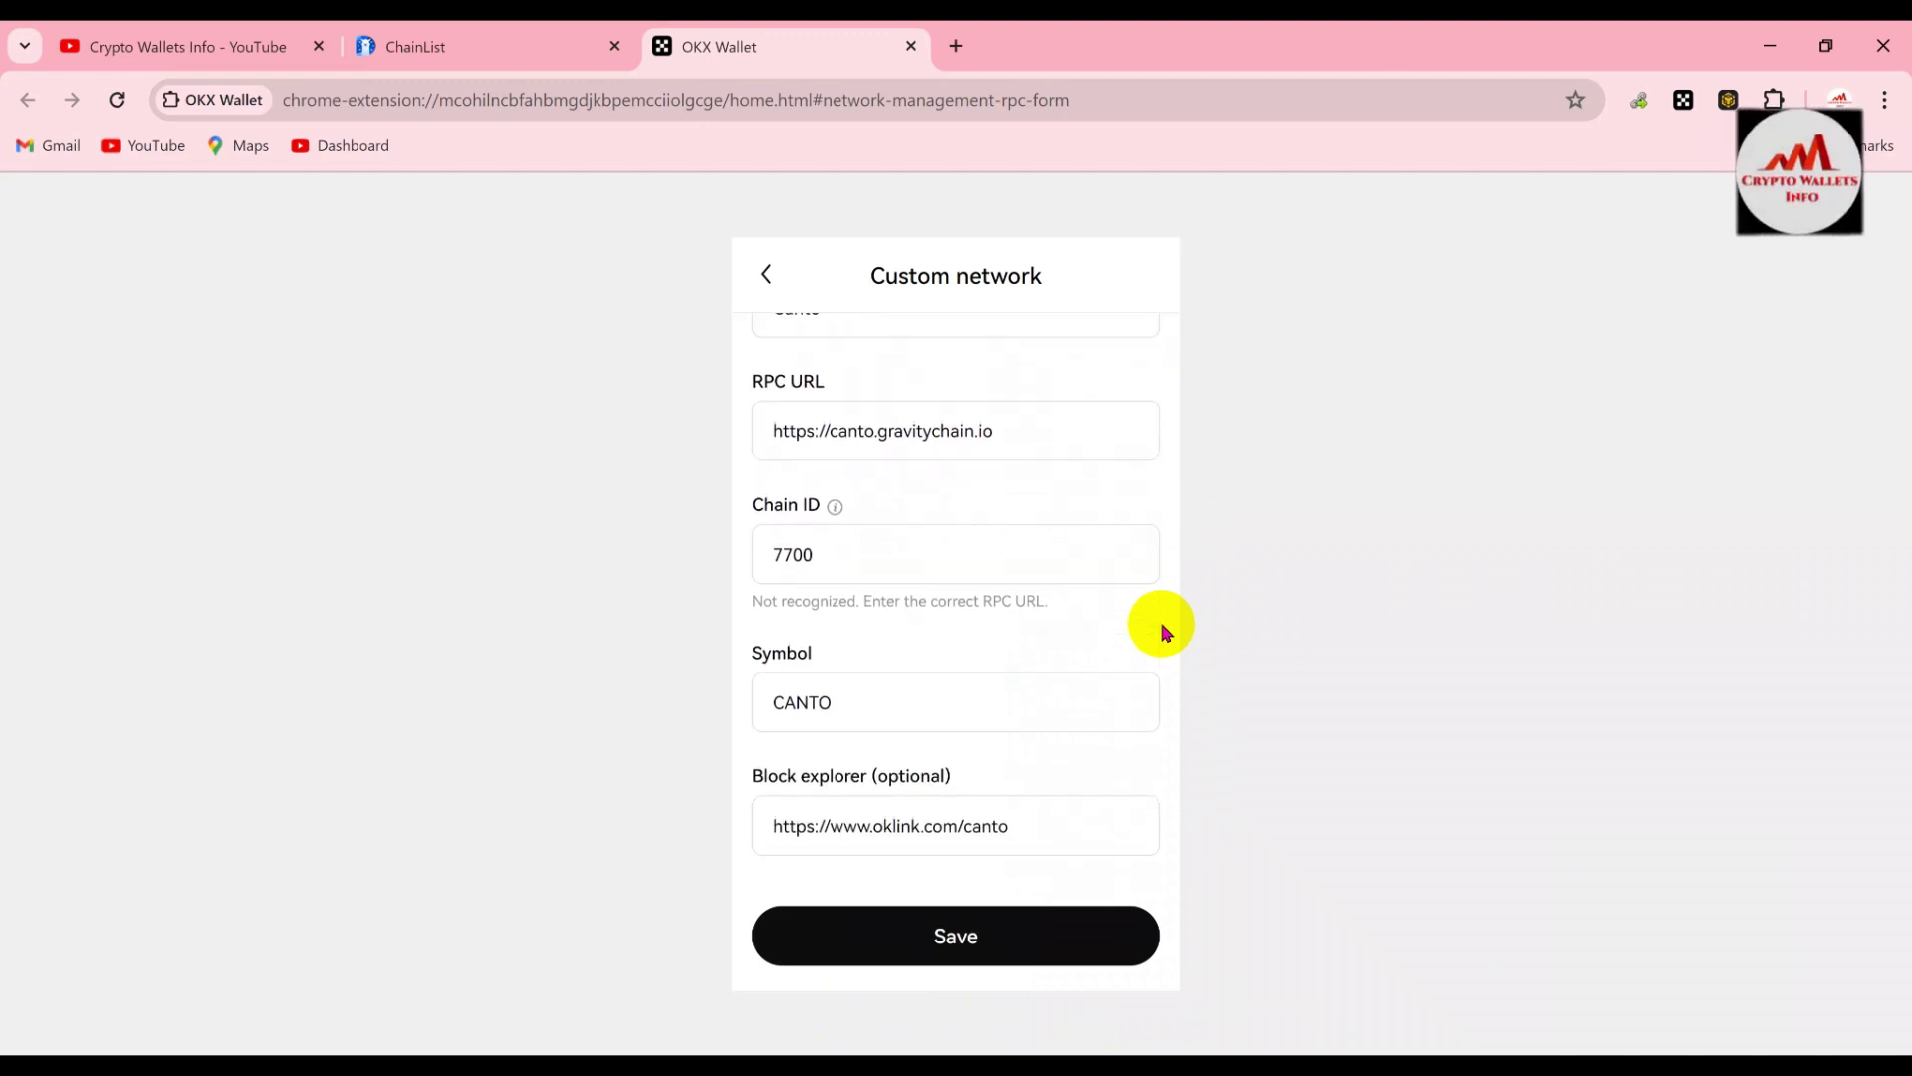
{"action": "scroll", "coordinate": [1166, 632], "scroll_direction": "up", "scroll_amount": 3}
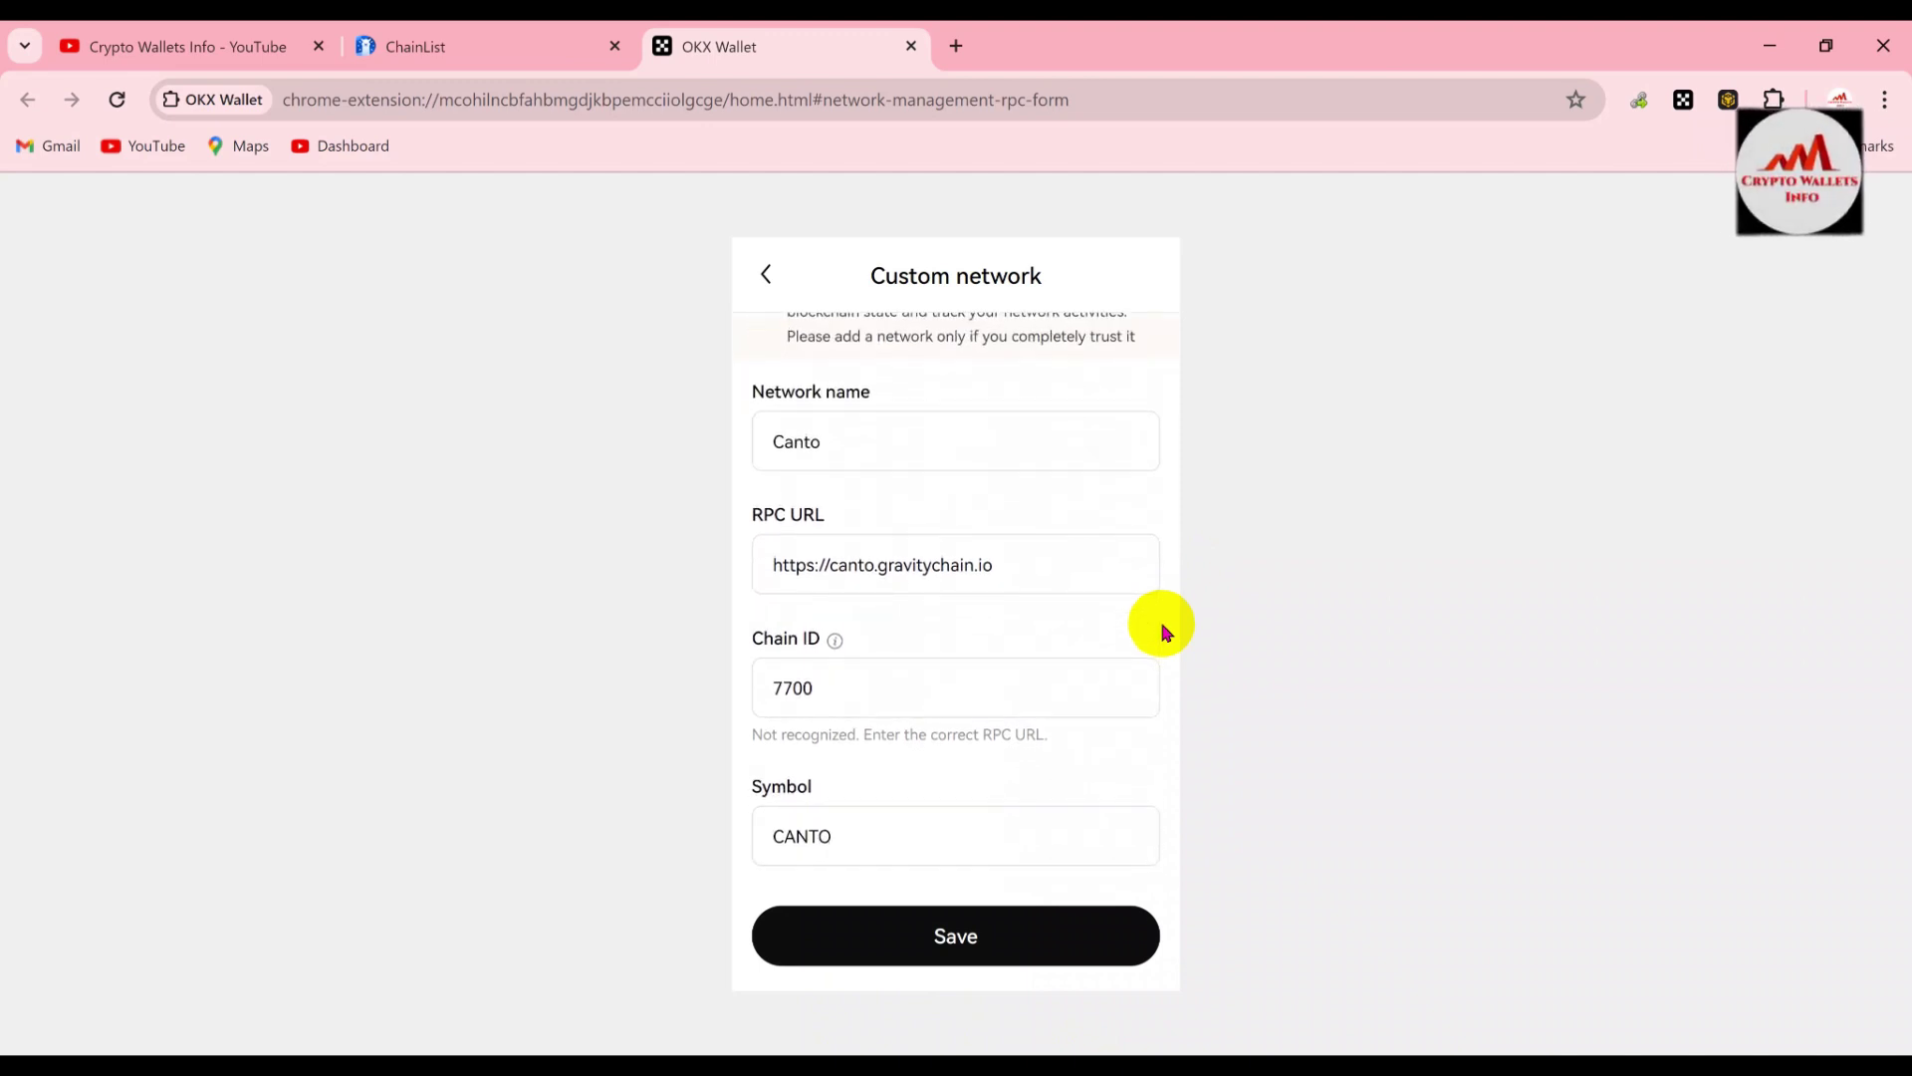
{"action": "scroll", "coordinate": [1165, 632], "scroll_direction": "down", "scroll_amount": 1}
{"action": "scroll", "coordinate": [1165, 632], "scroll_direction": "down", "scroll_amount": 2}
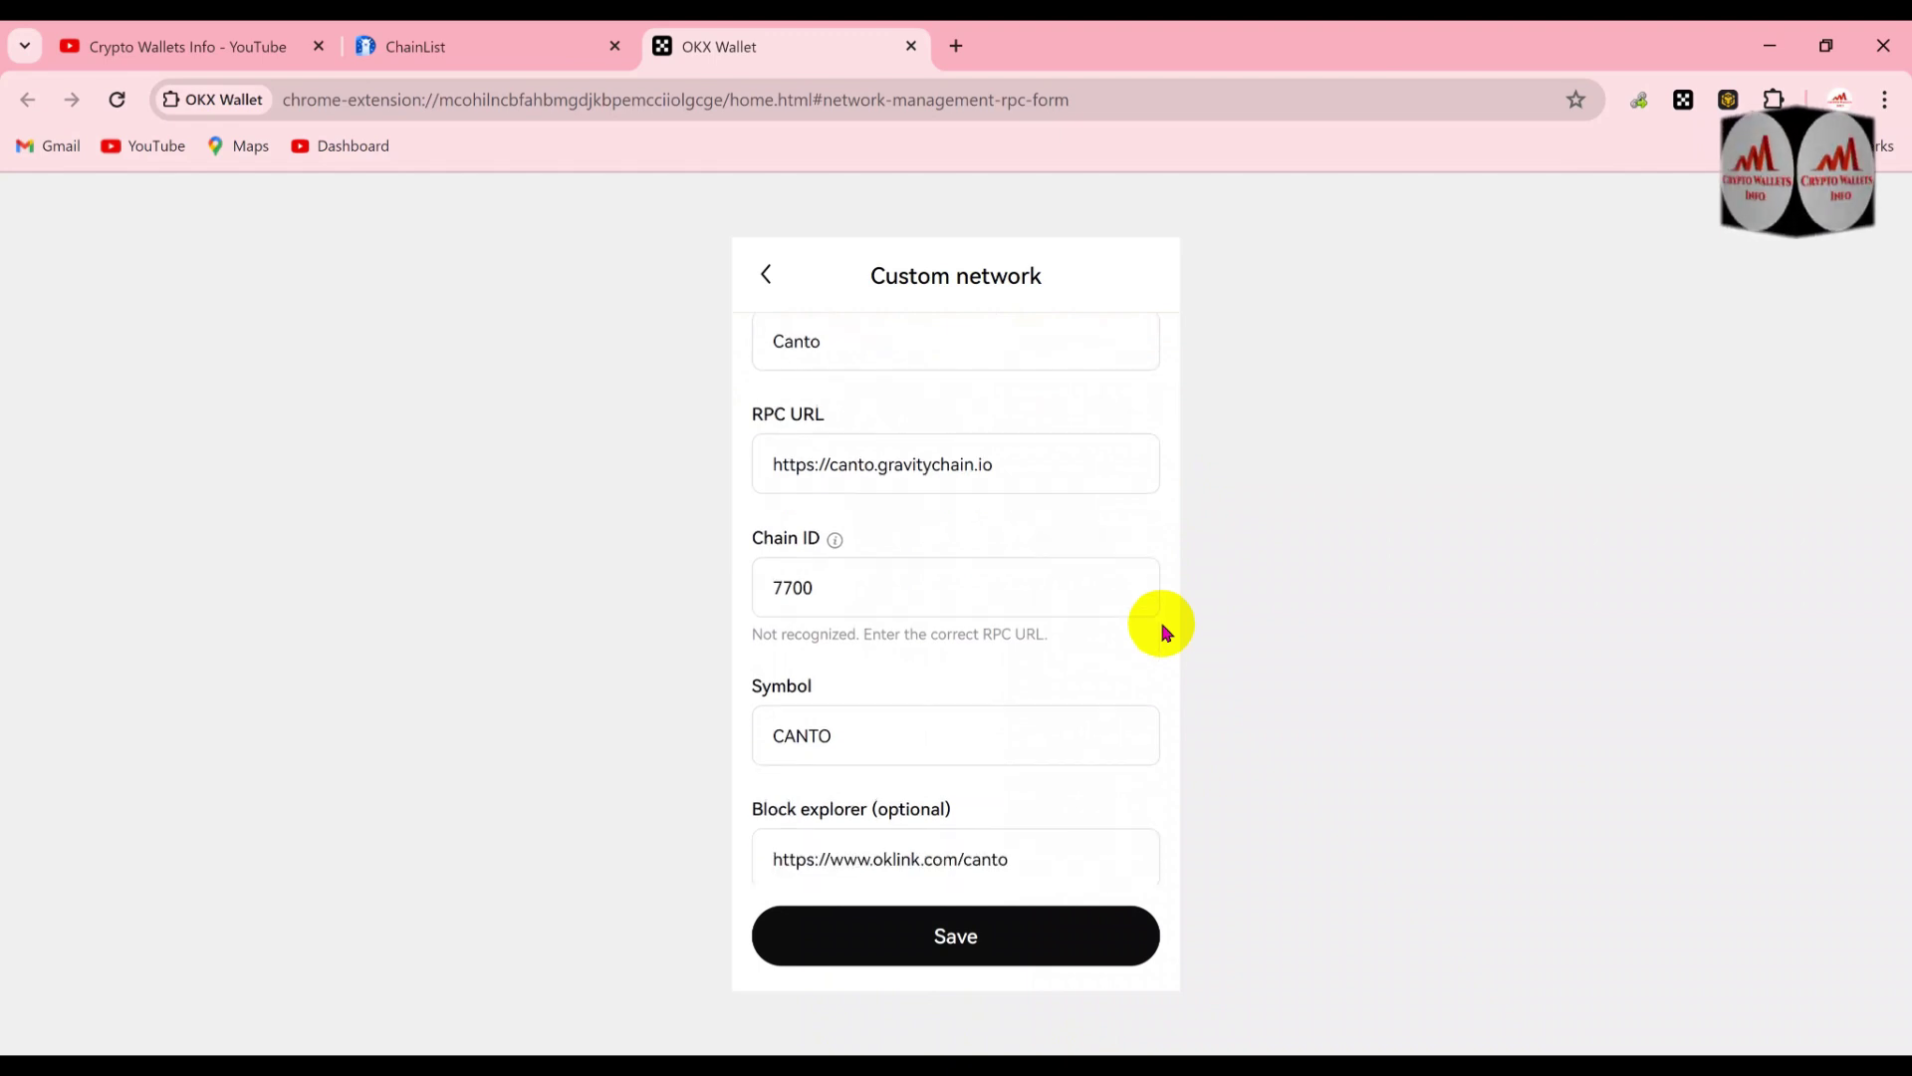
{"action": "left_click", "coordinate": [952, 922]}
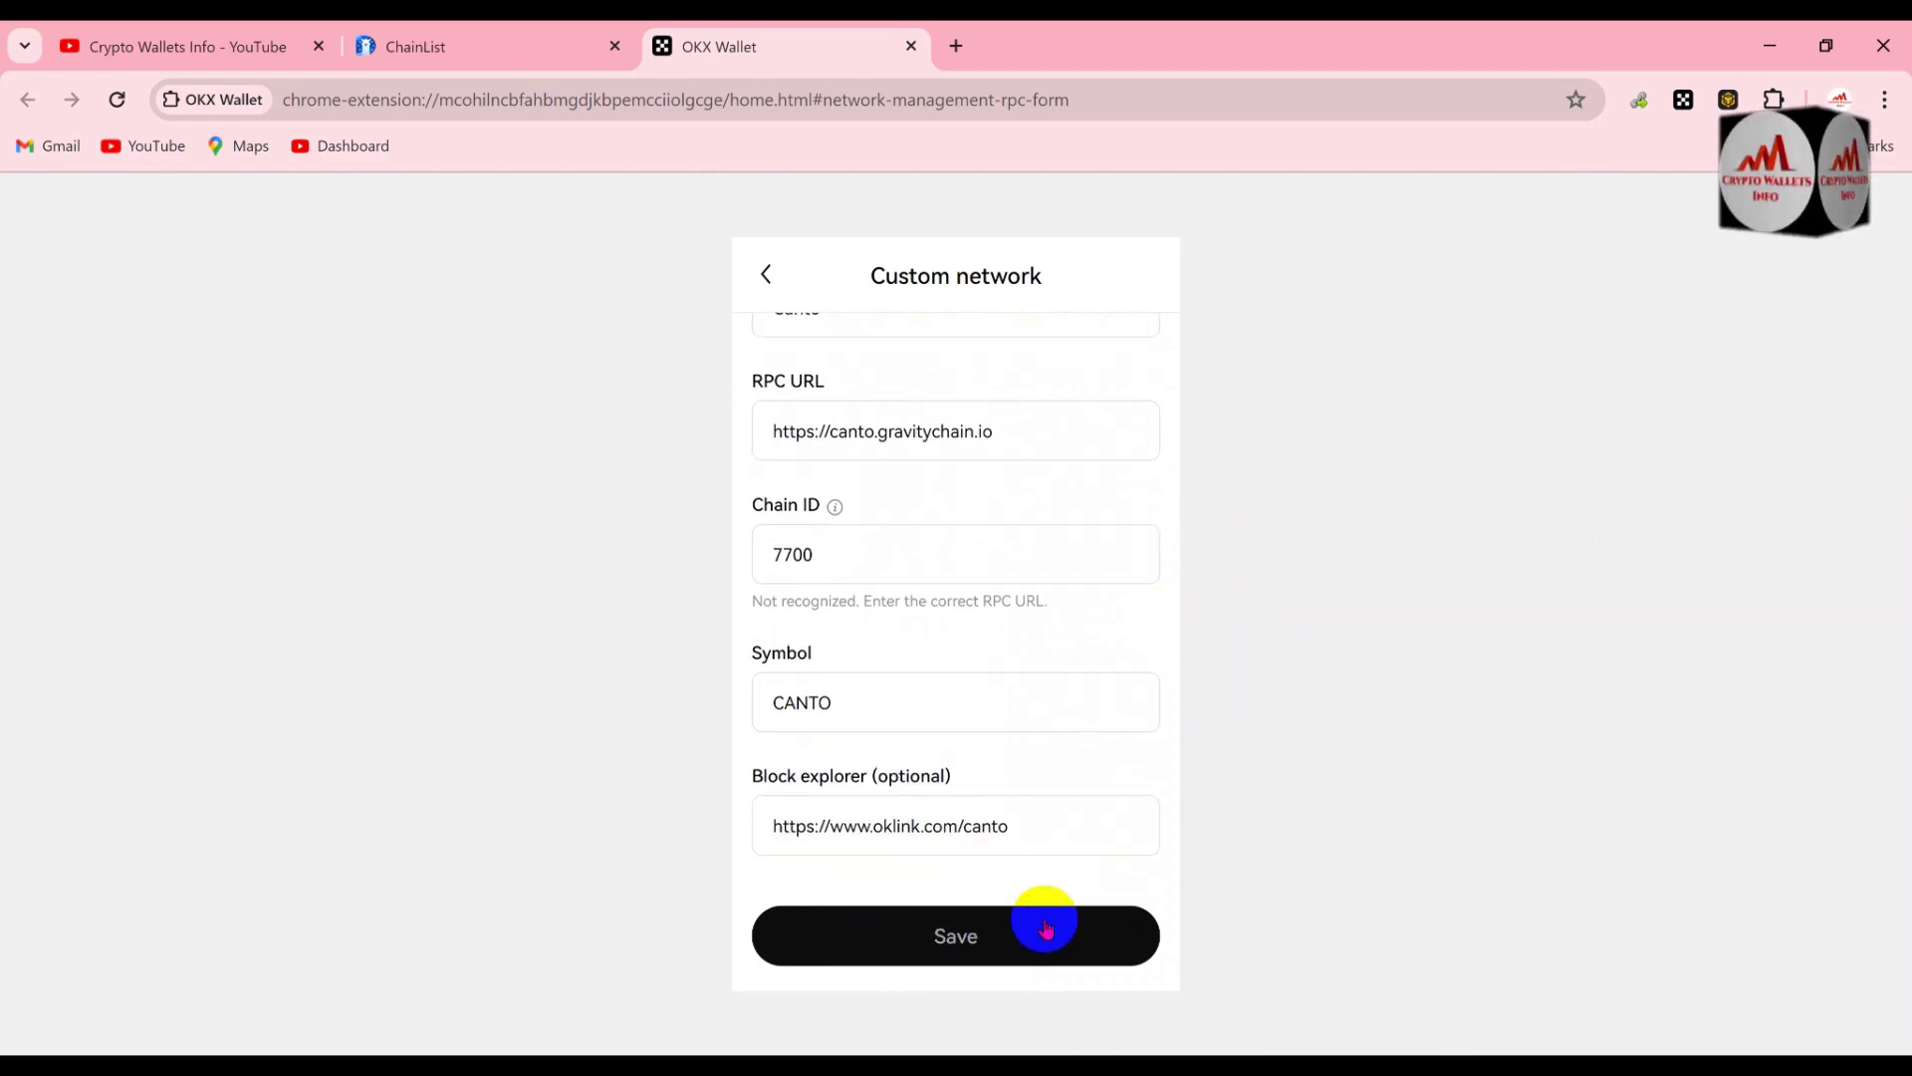
{"action": "left_click", "coordinate": [992, 946]}
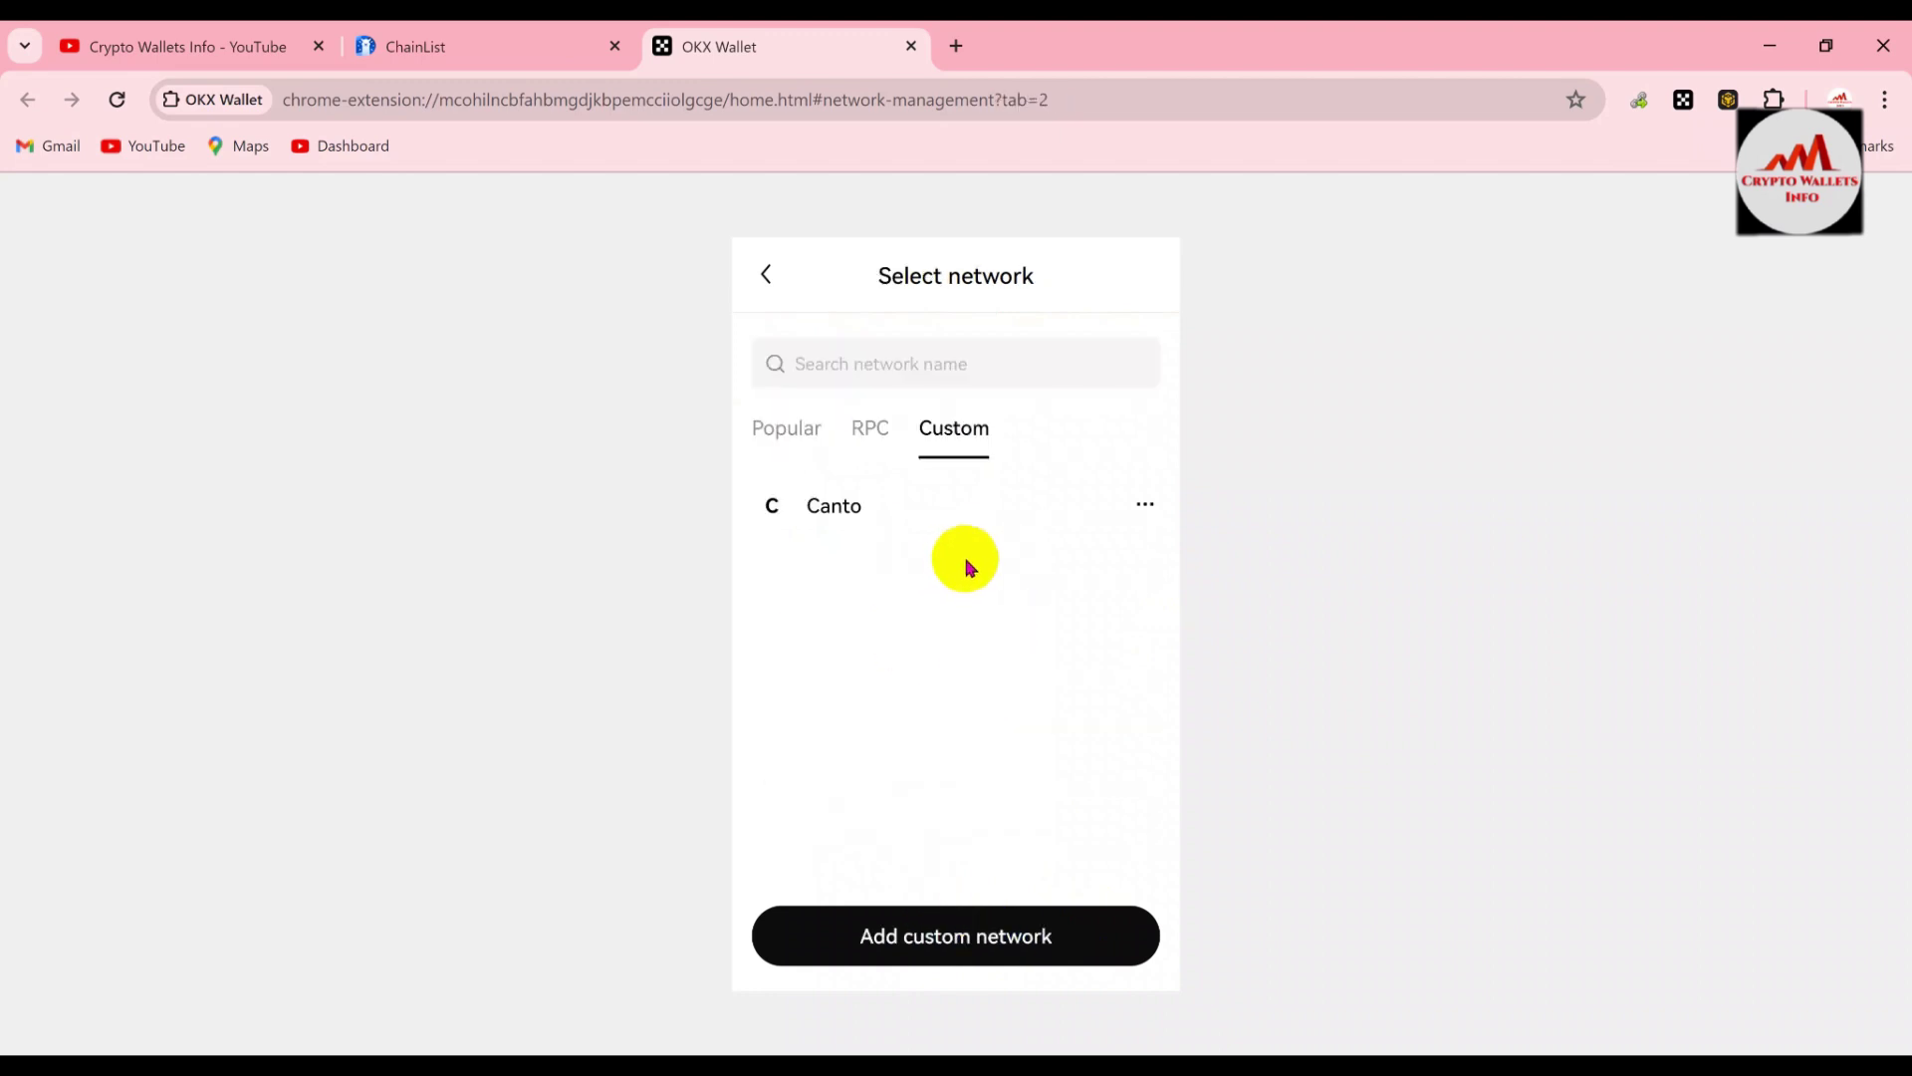
{"action": "left_click", "coordinate": [986, 946]}
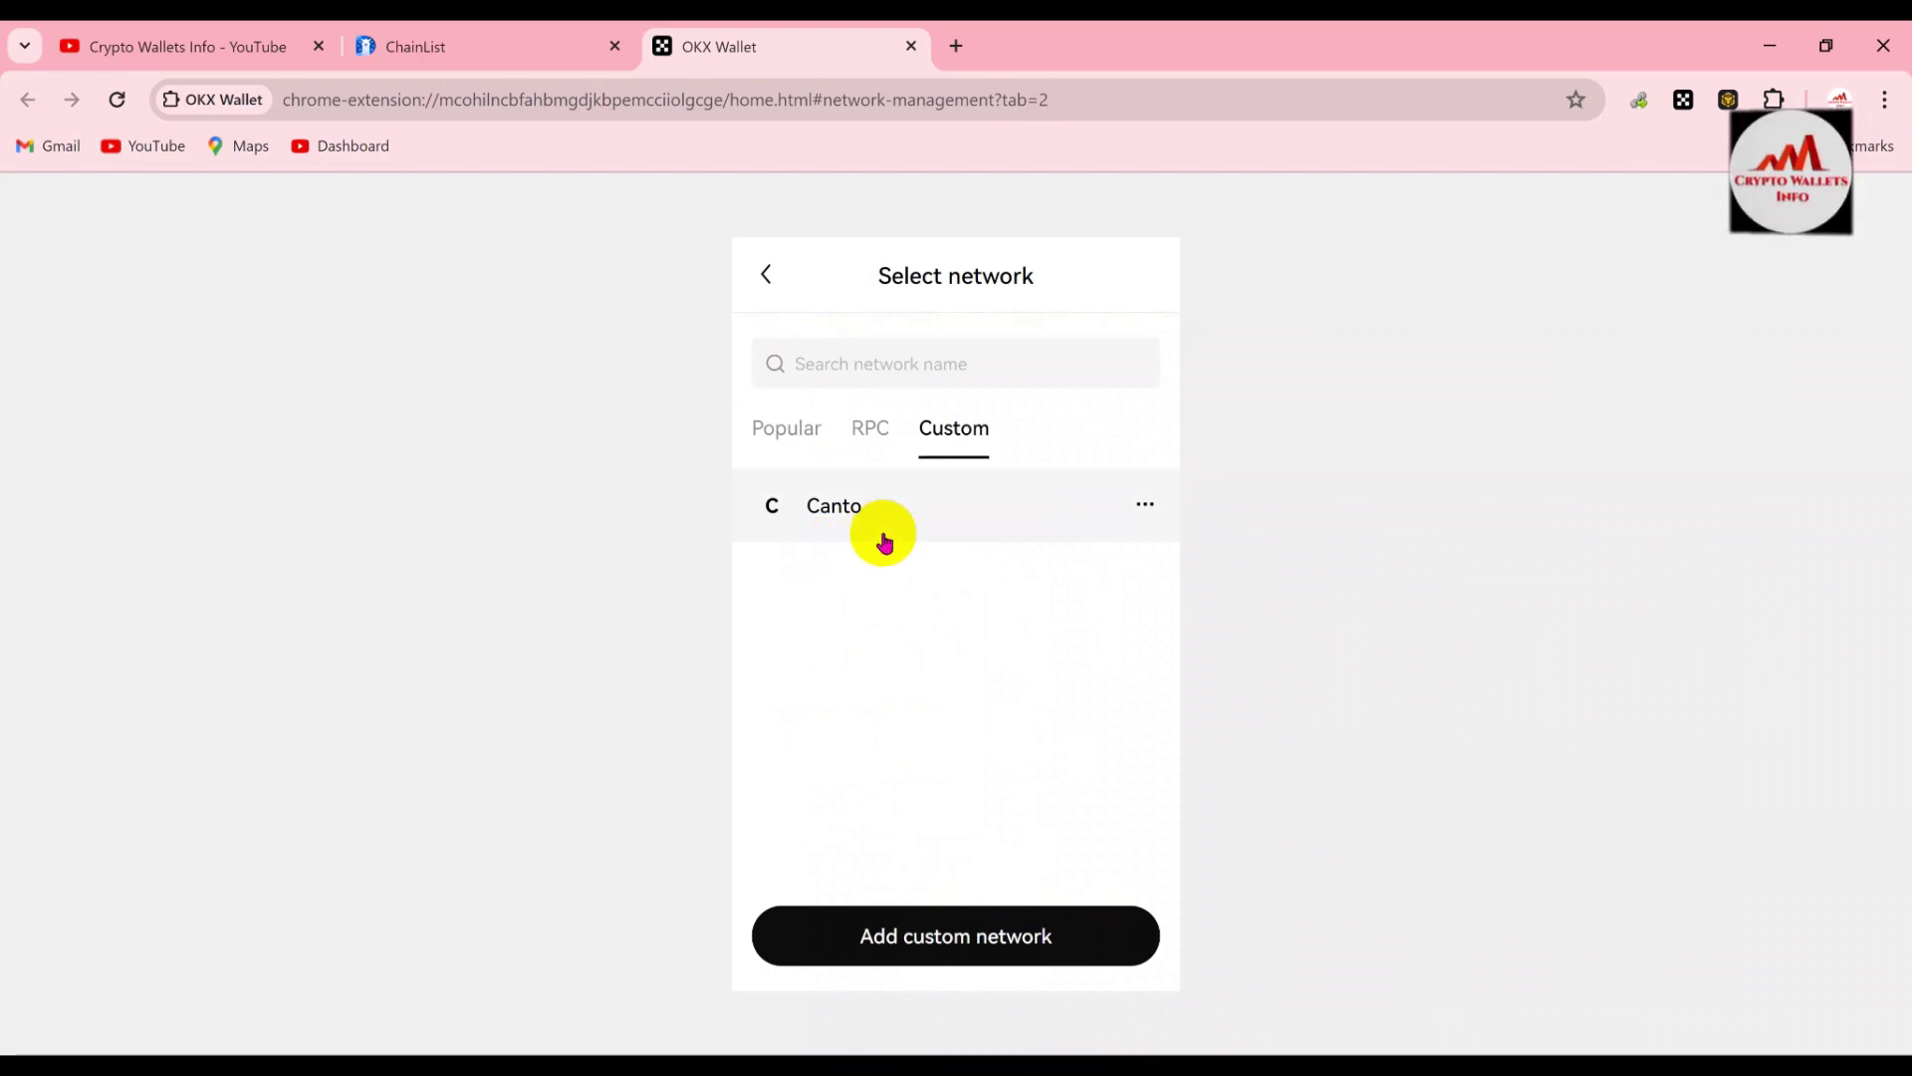
{"action": "left_click", "coordinate": [766, 277]}
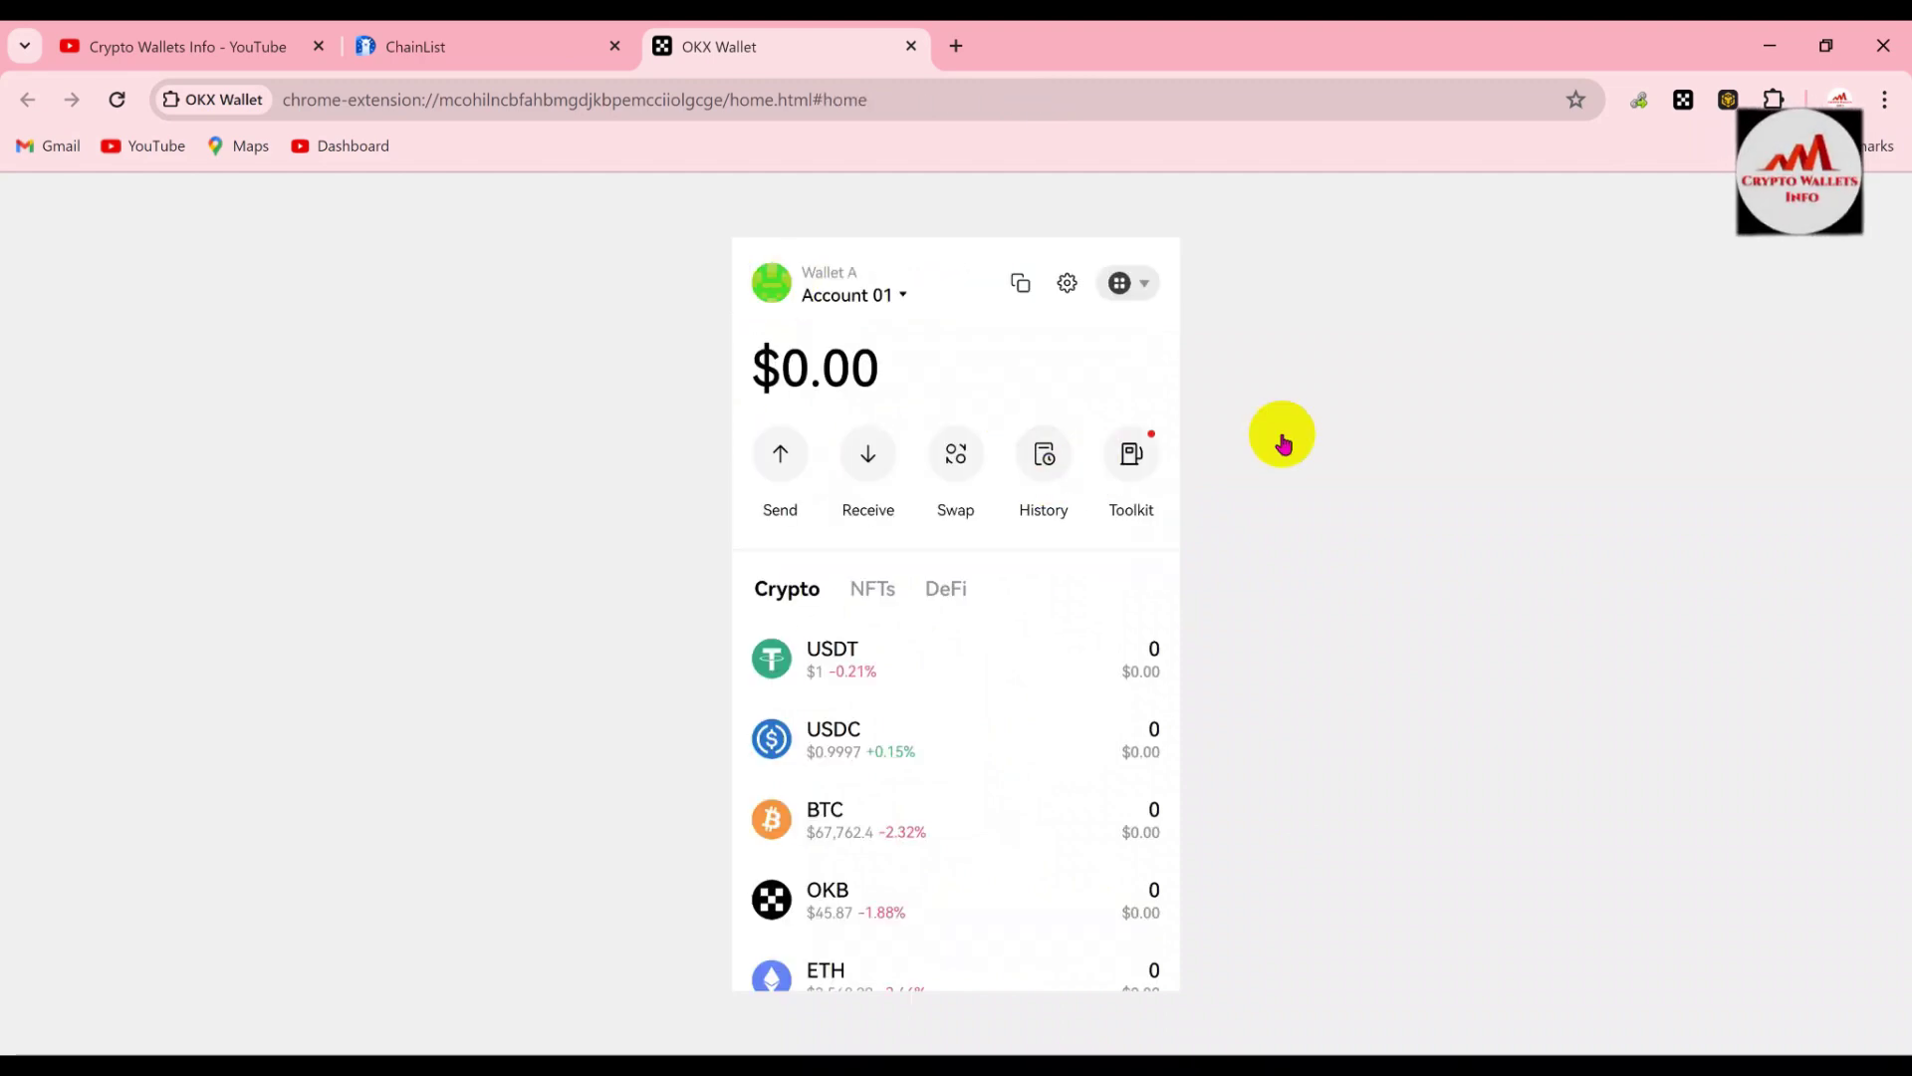
Pick Canto from the Custom network list, leaving the wallet showing 0 CANTO
{"action": "left_click", "coordinate": [1145, 287]}
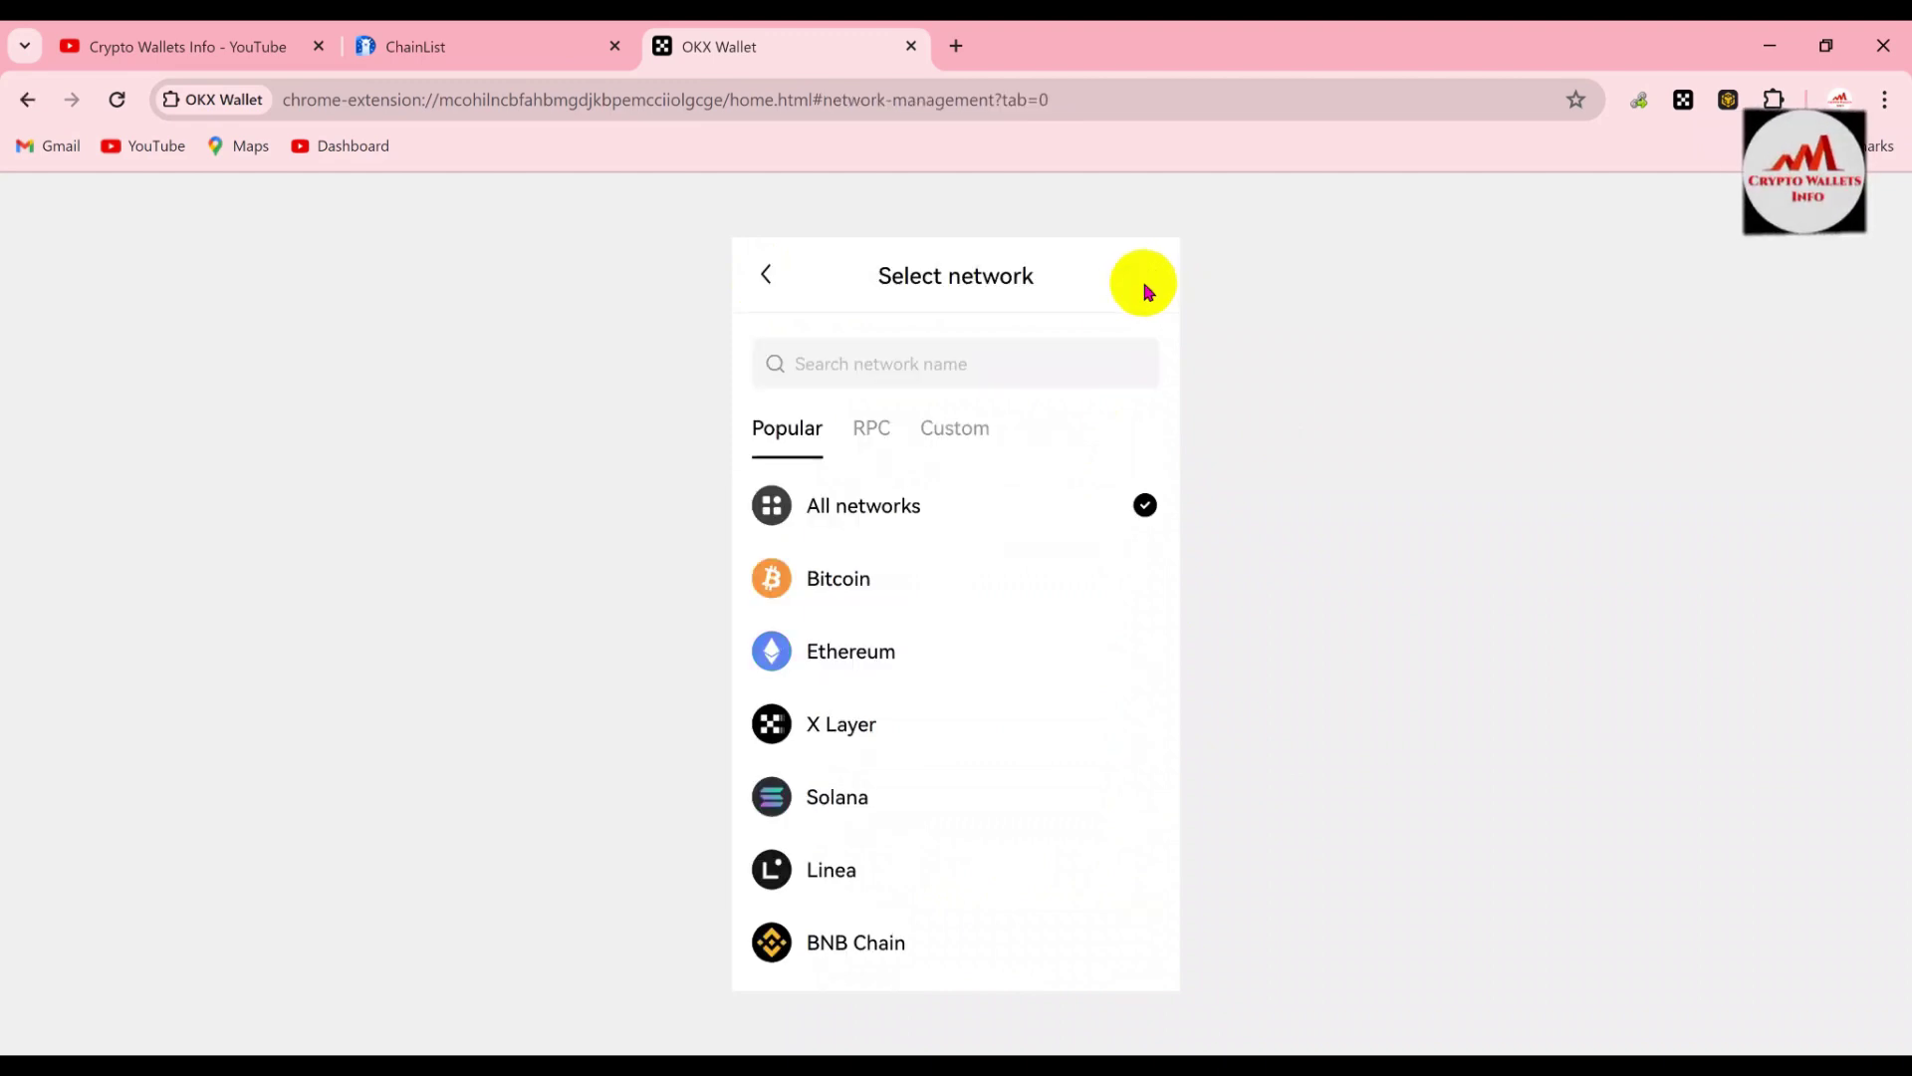
{"action": "left_click", "coordinate": [971, 431]}
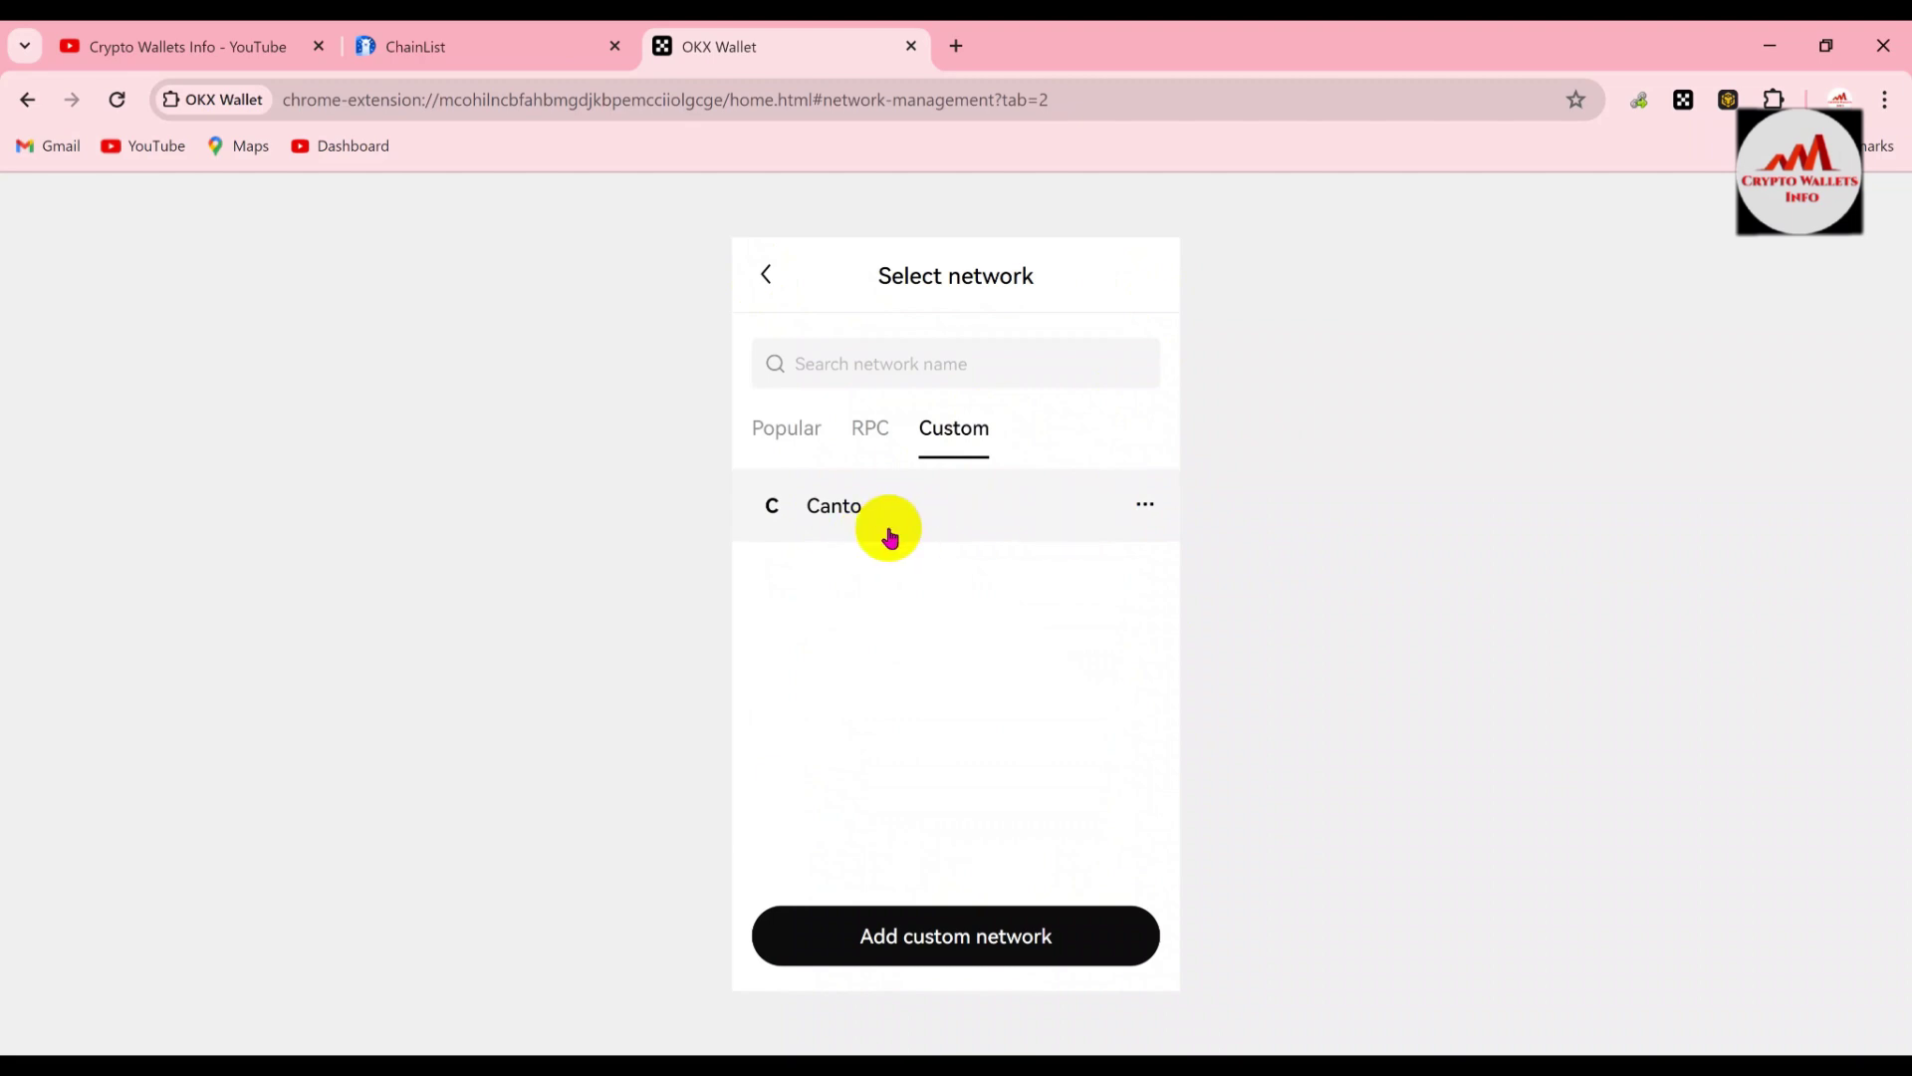
{"action": "left_click", "coordinate": [962, 514]}
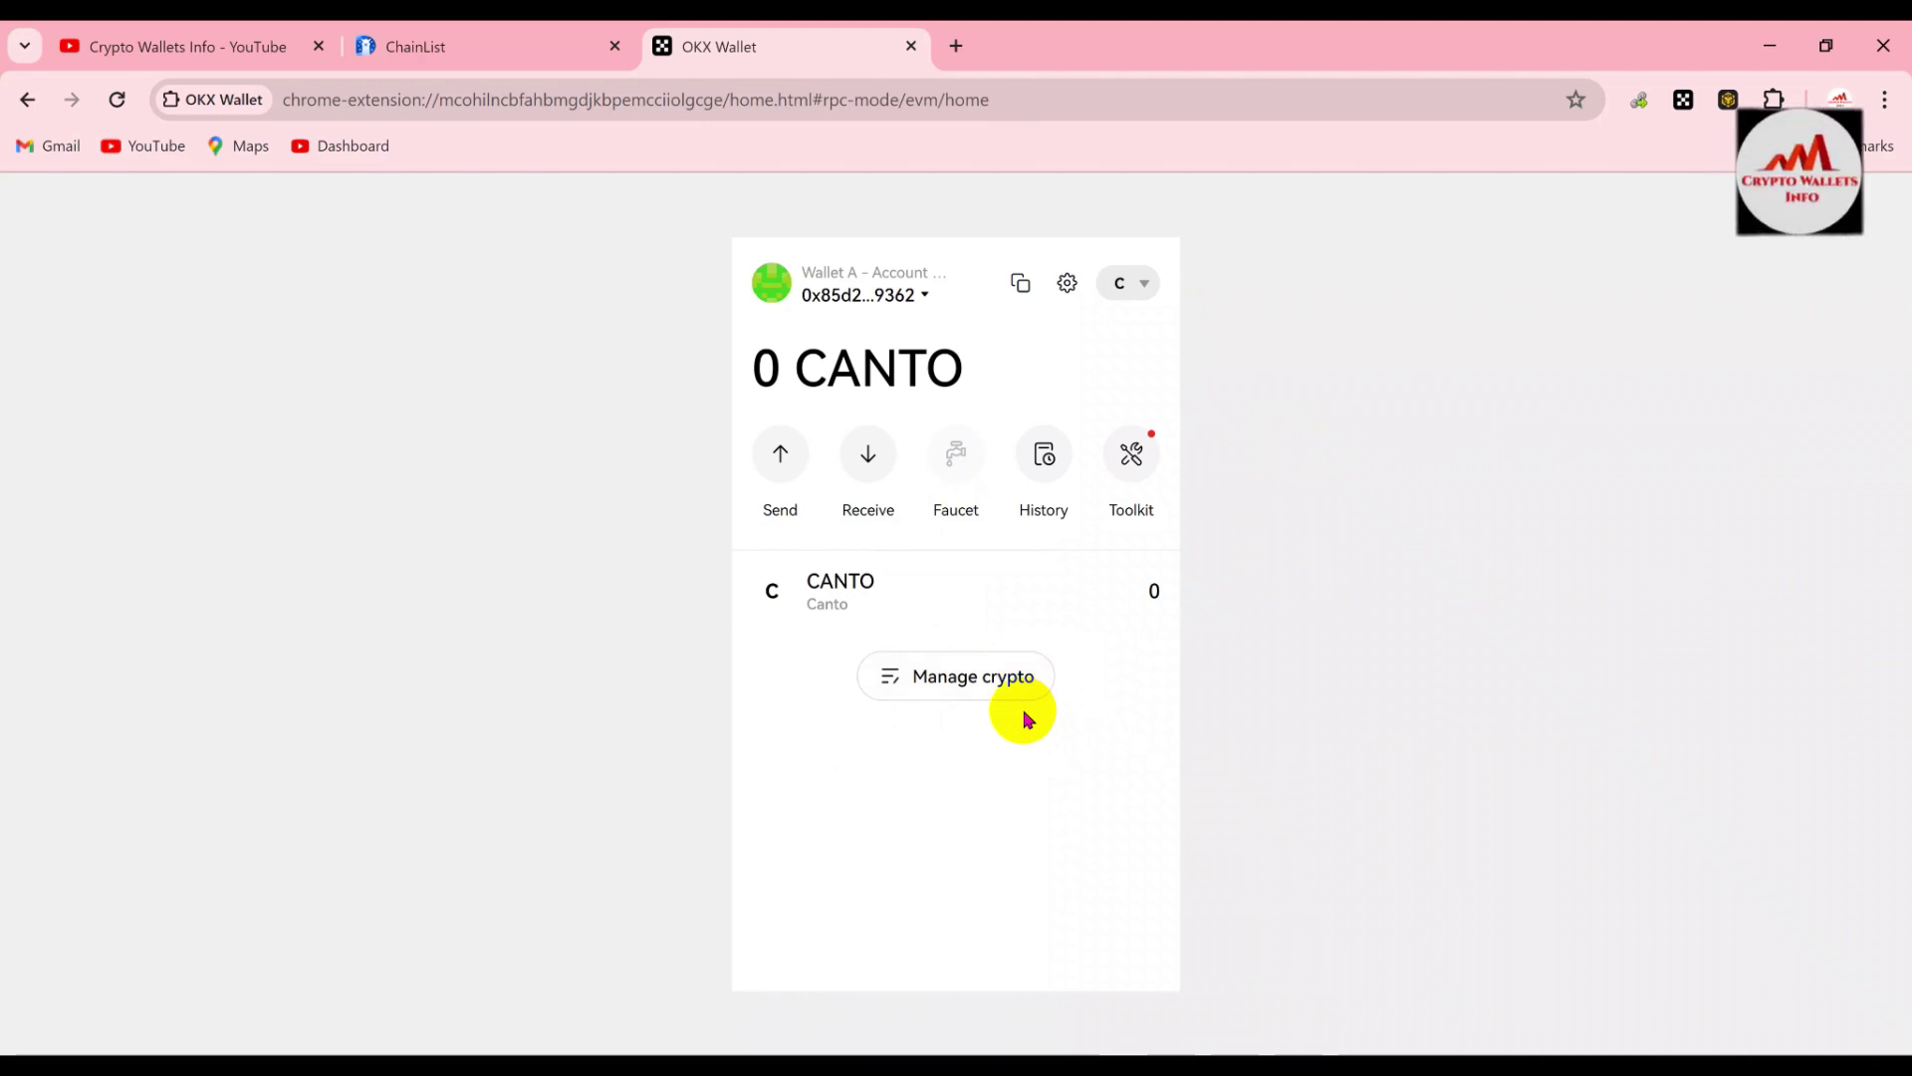
{"action": "left_click", "coordinate": [1031, 594]}
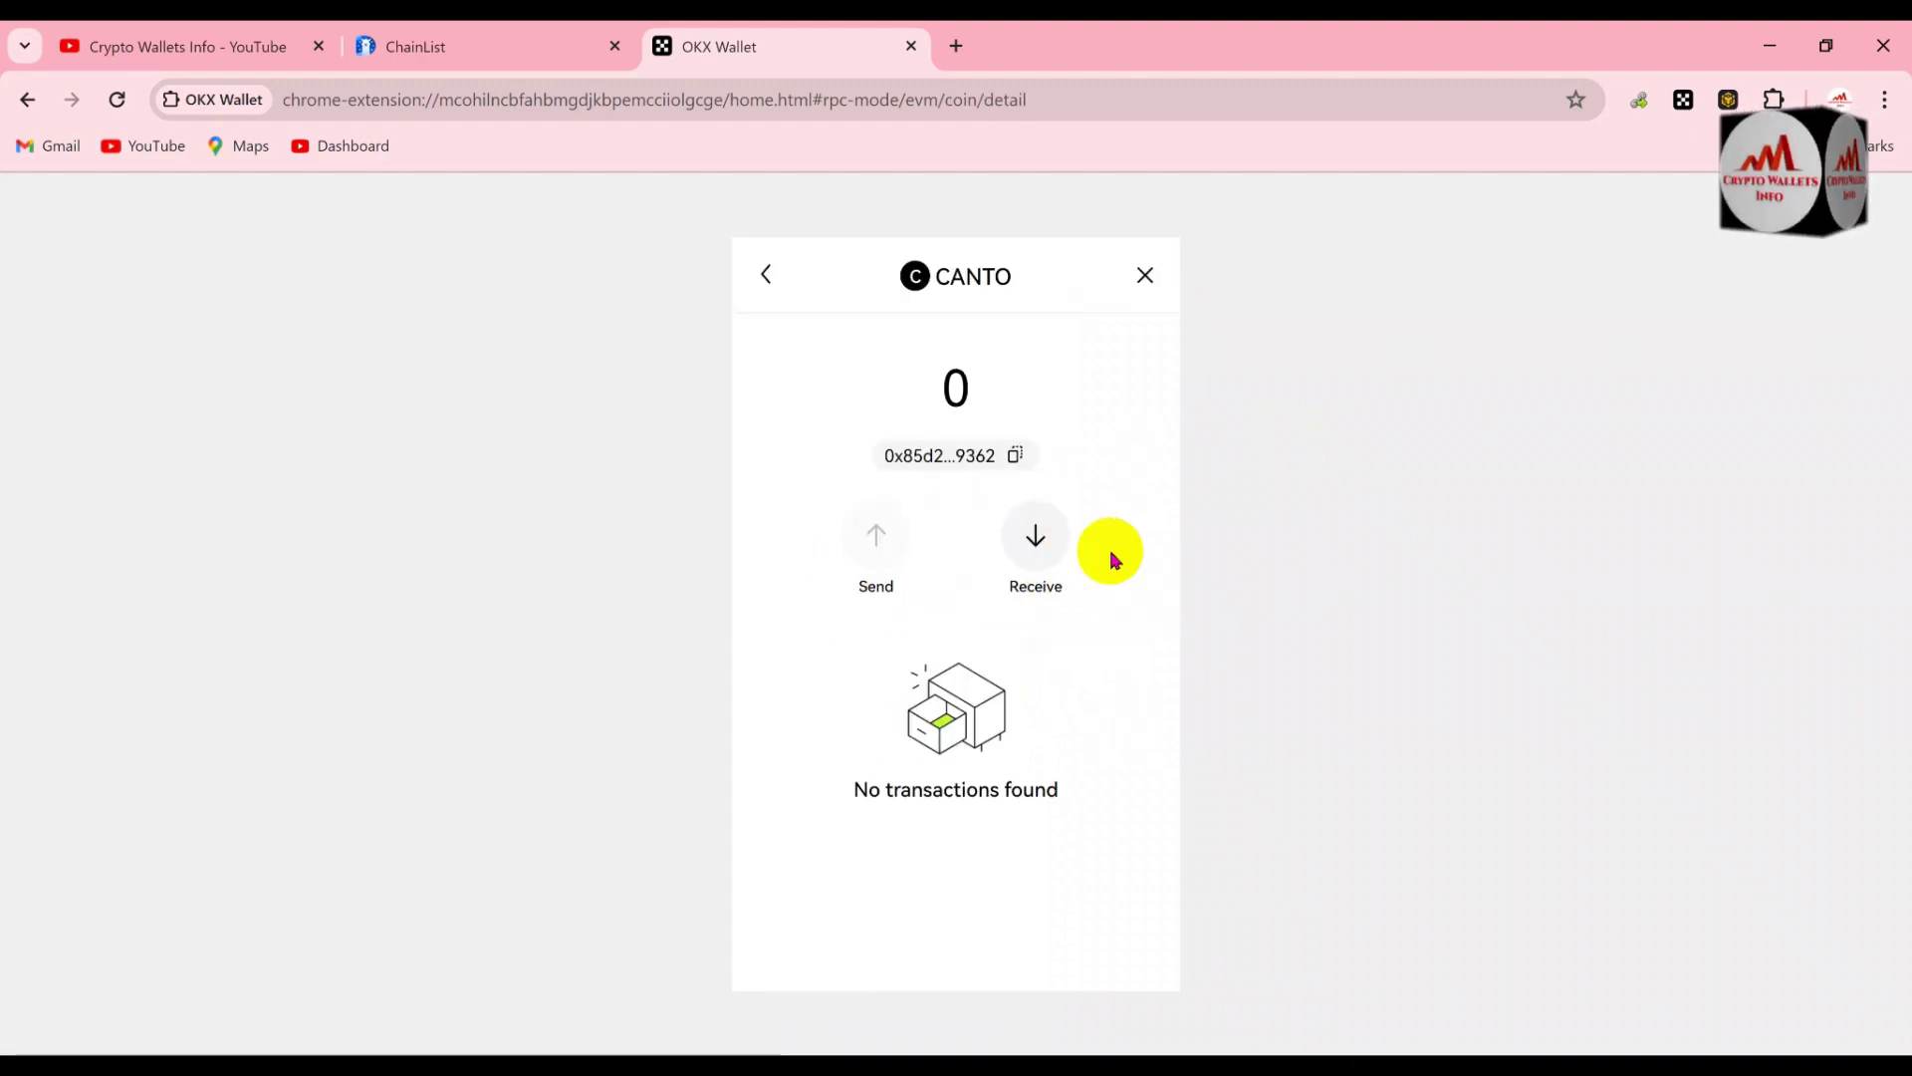
{"action": "left_click", "coordinate": [1032, 539]}
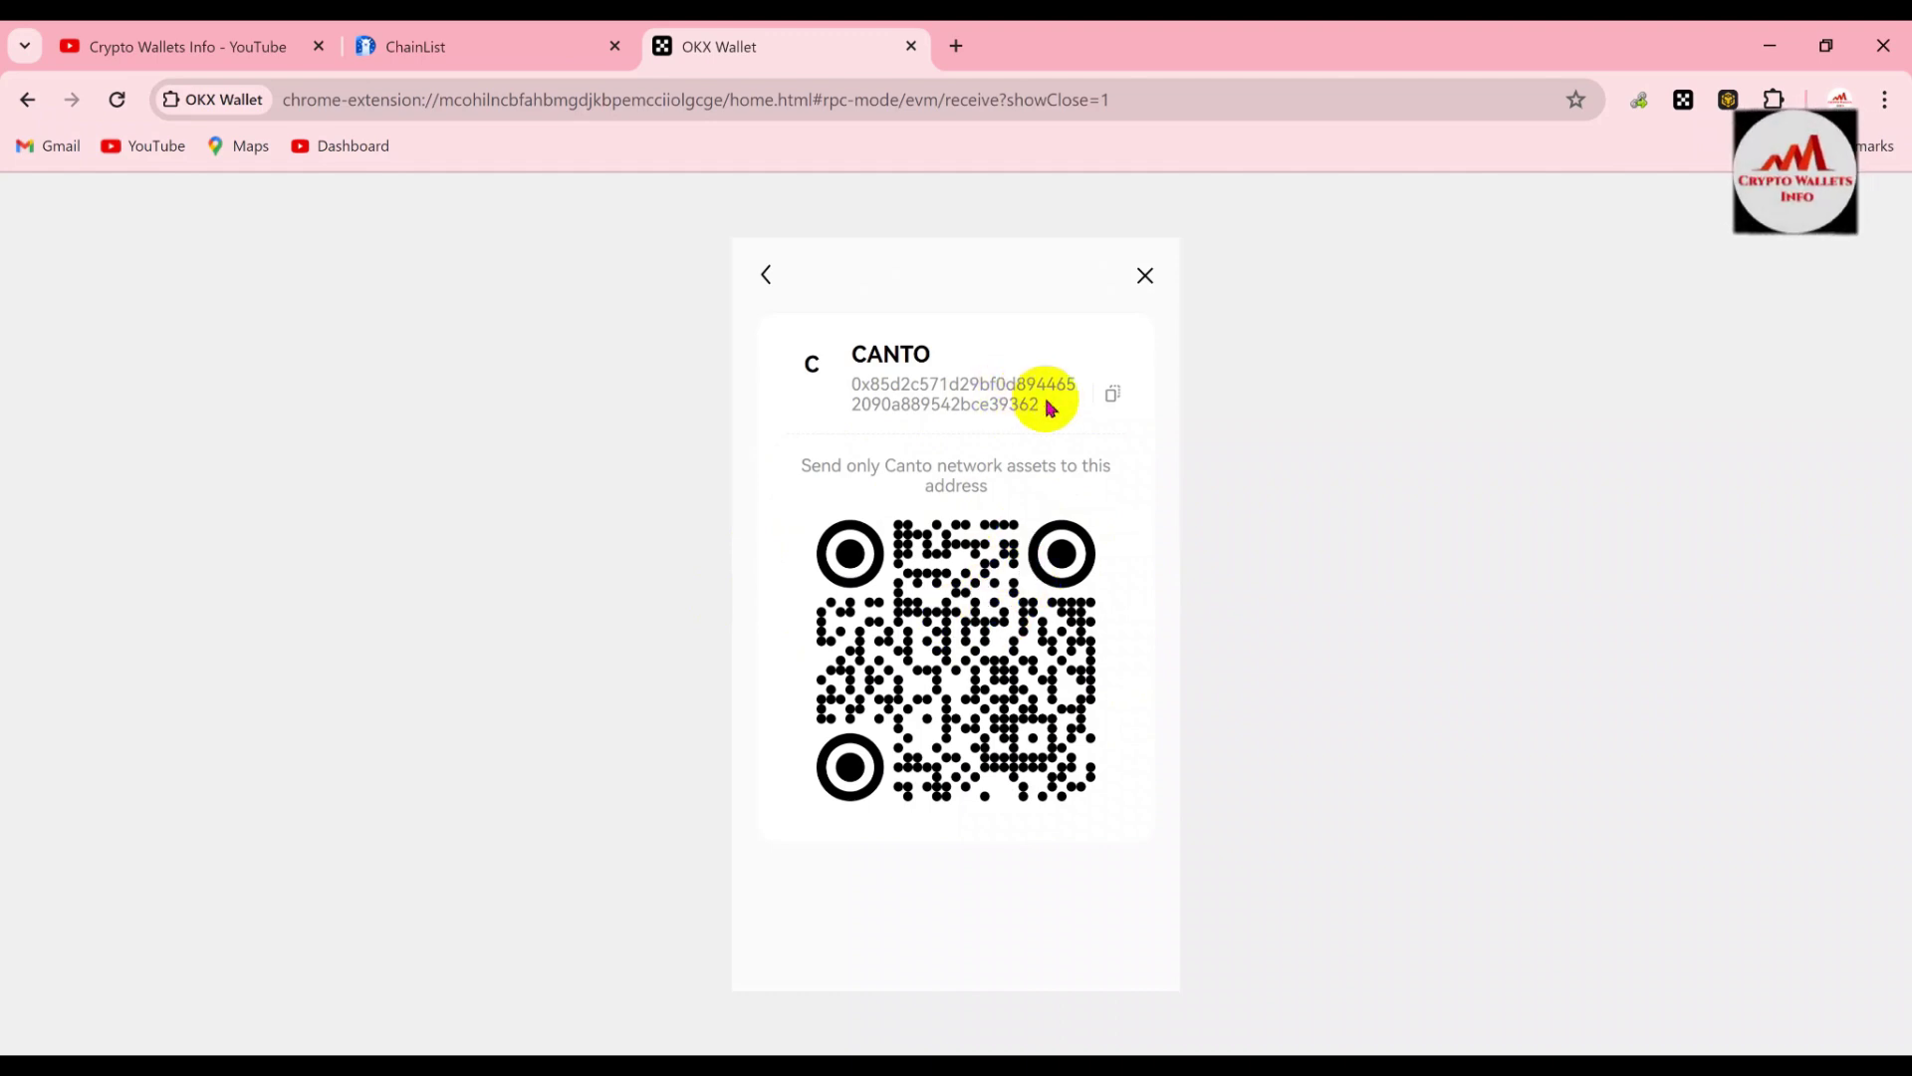
{"action": "left_click", "coordinate": [768, 280]}
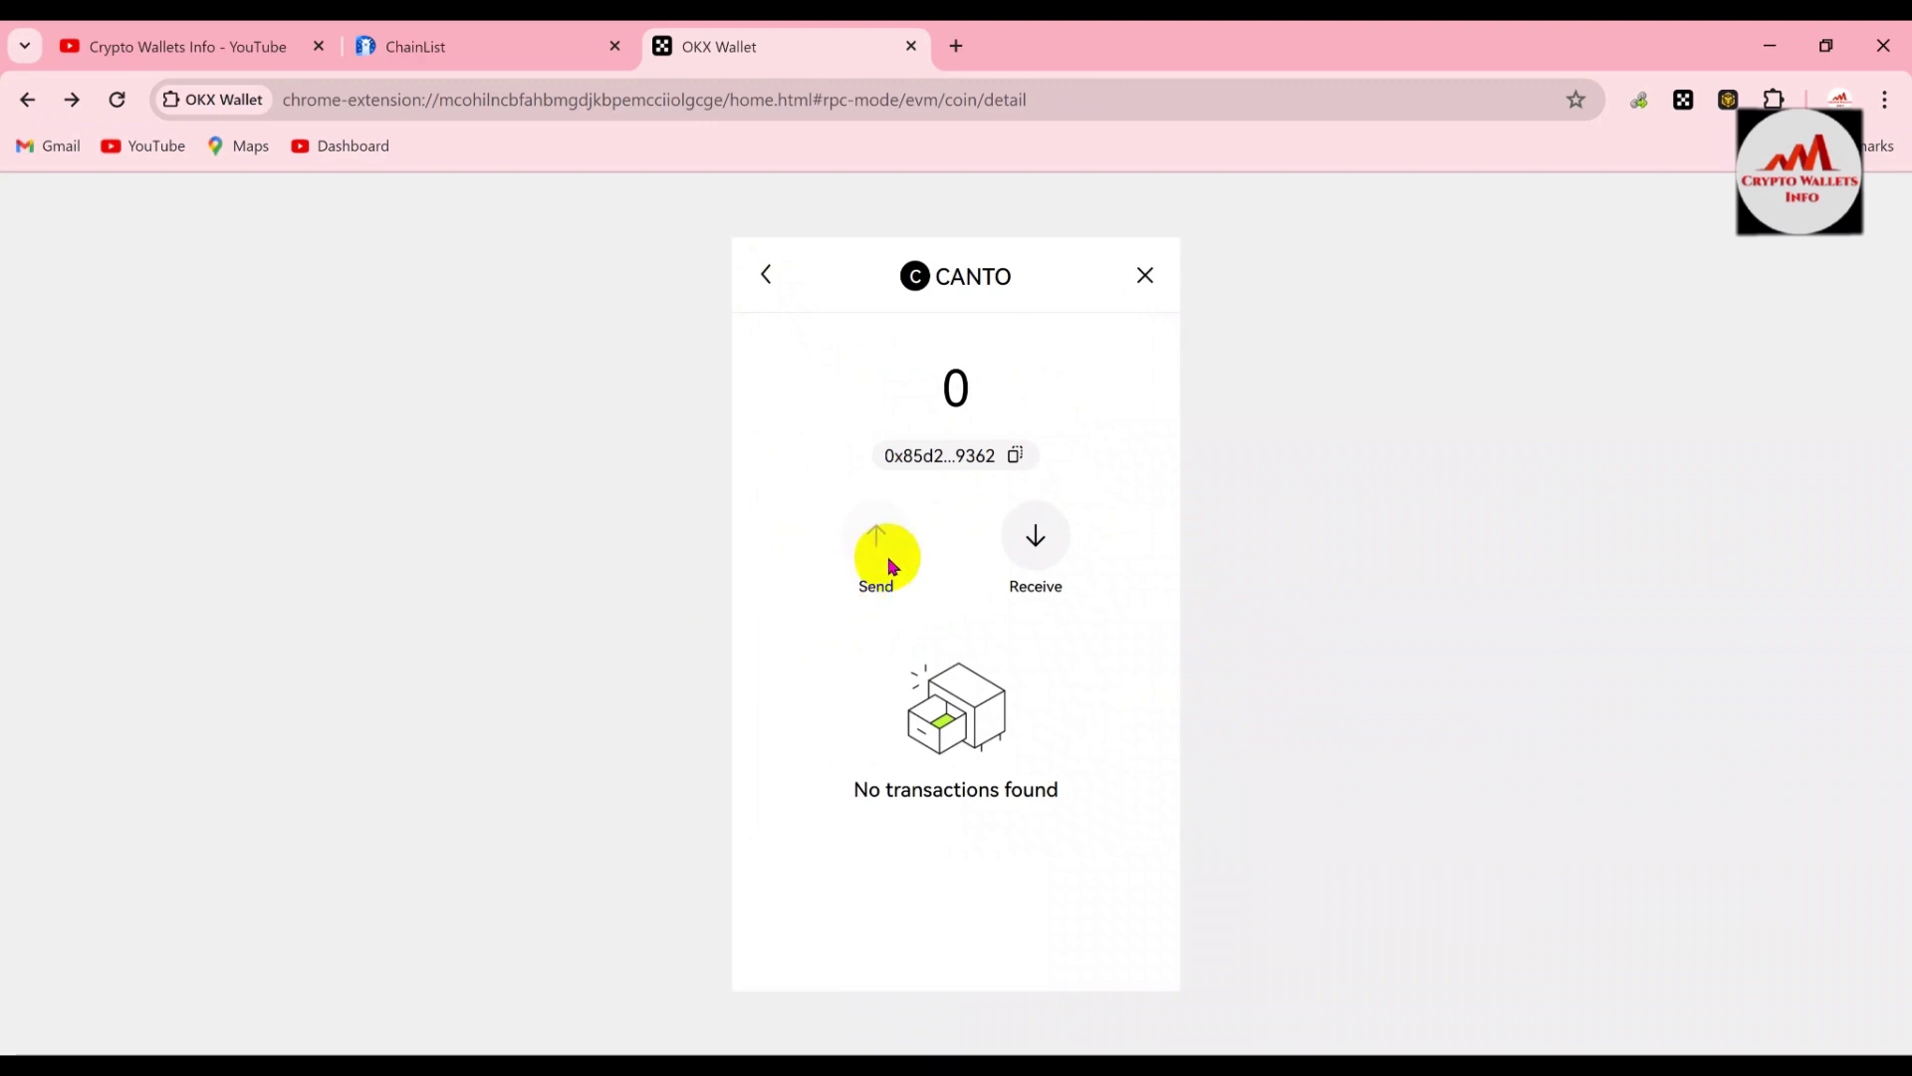
{"action": "left_click", "coordinate": [767, 277]}
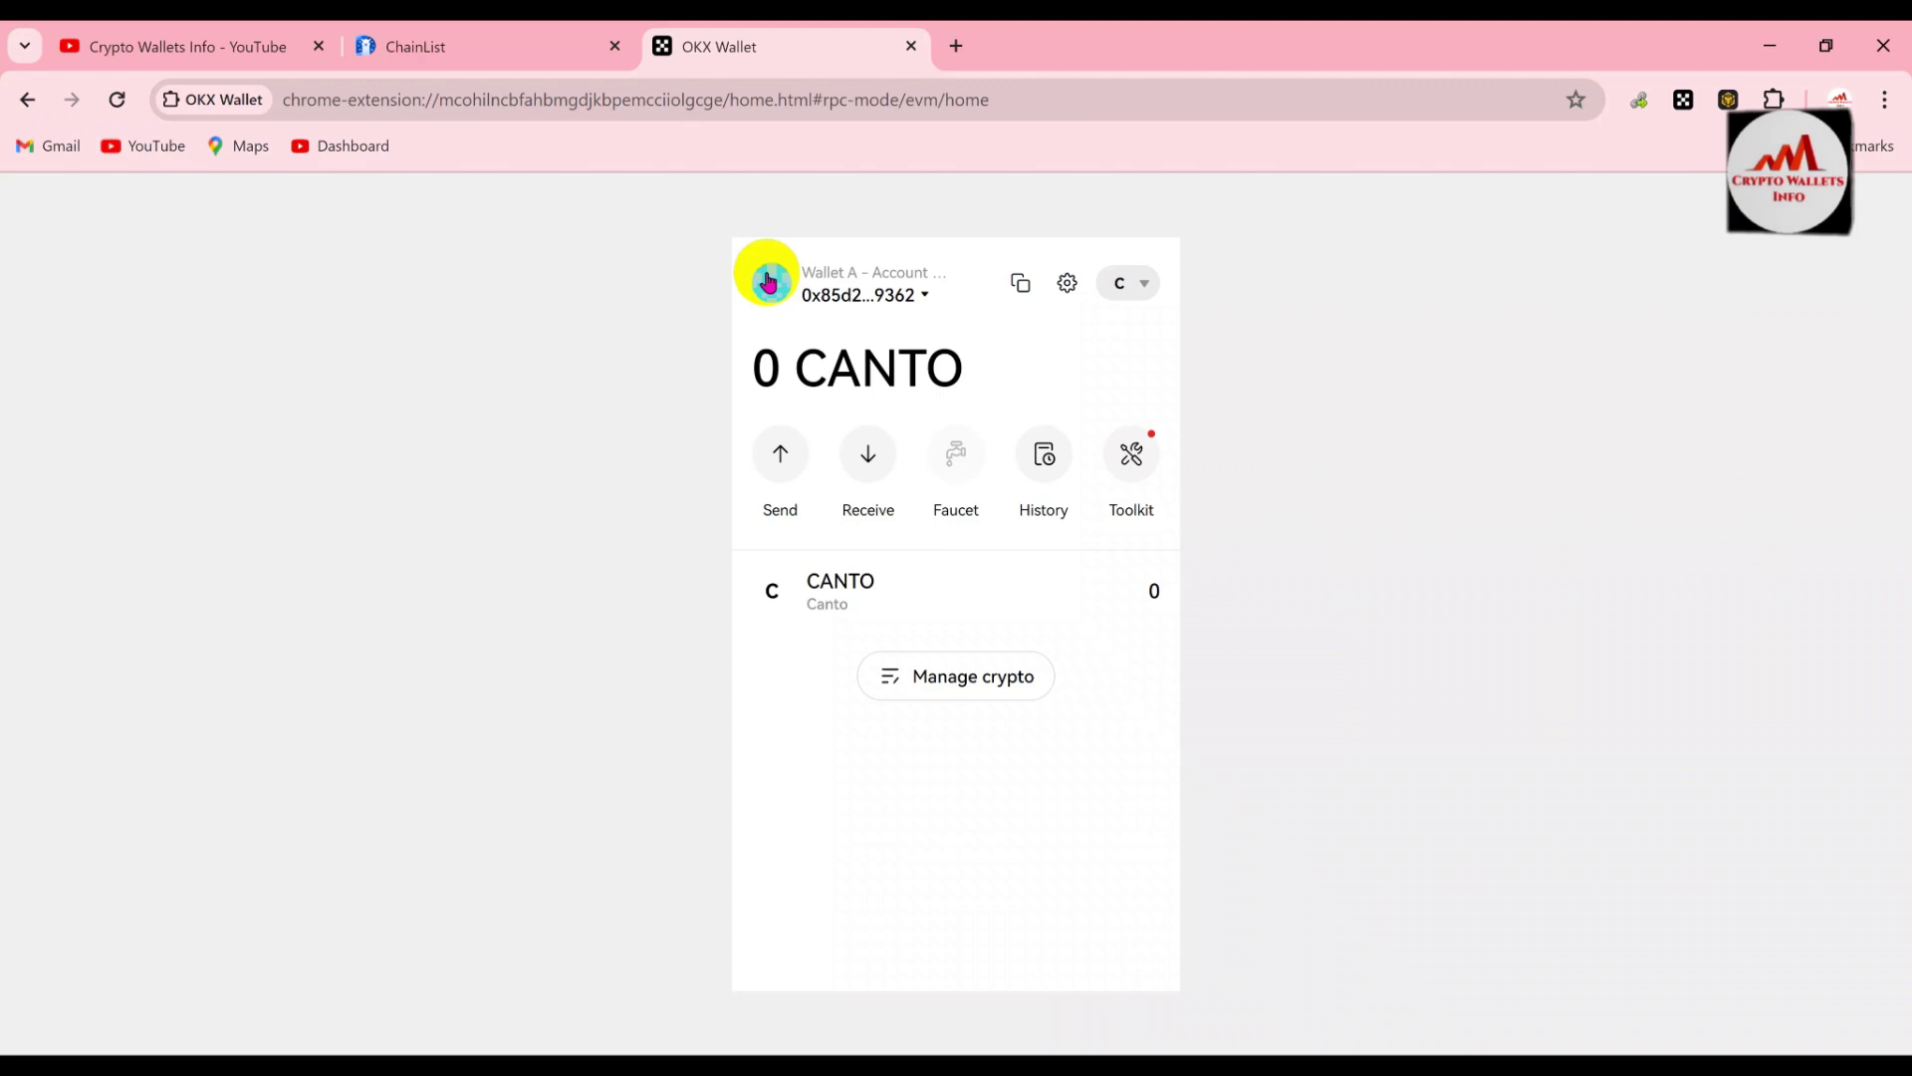
Switch to the Crypto Wallets Info YouTube tab and scroll through its channel Videos page
{"action": "left_click", "coordinate": [174, 30]}
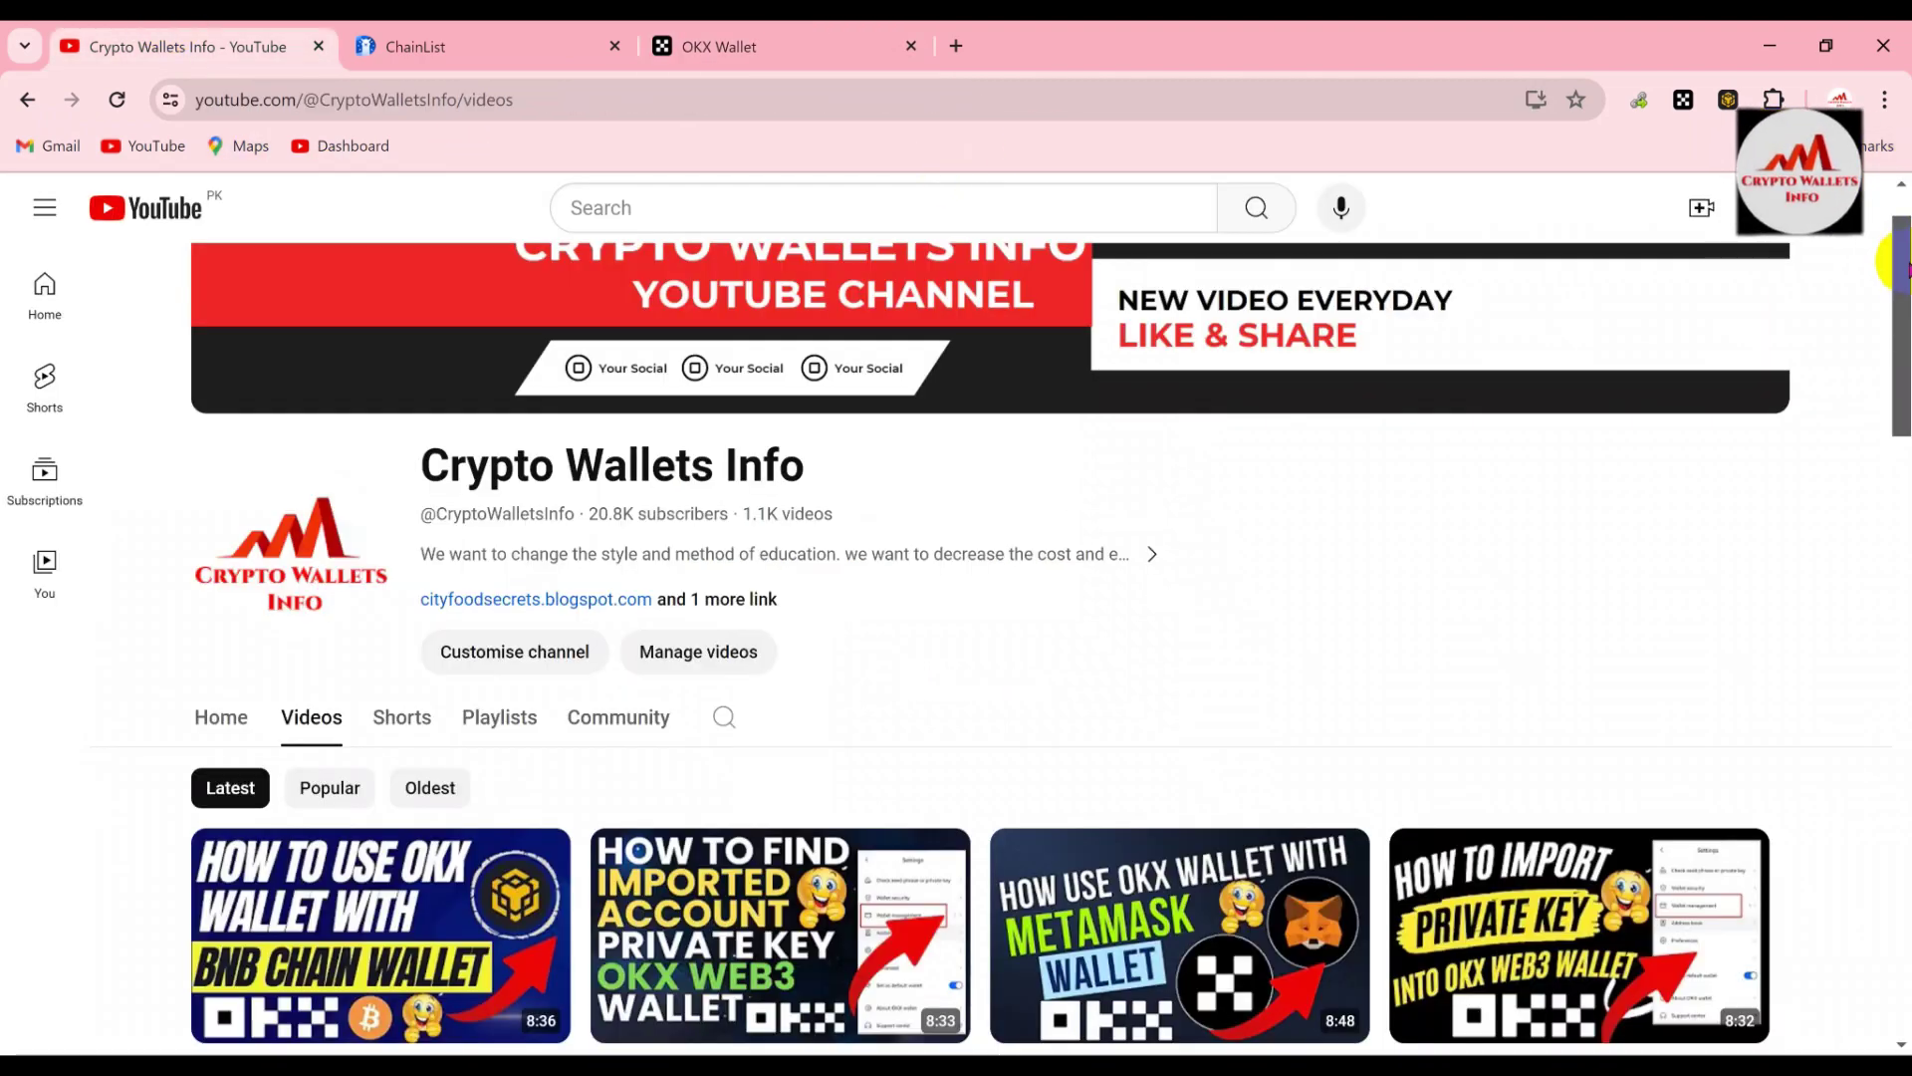
{"action": "left_click_drag", "start_coordinate": [1908, 256], "coordinate": [1907, 247]}
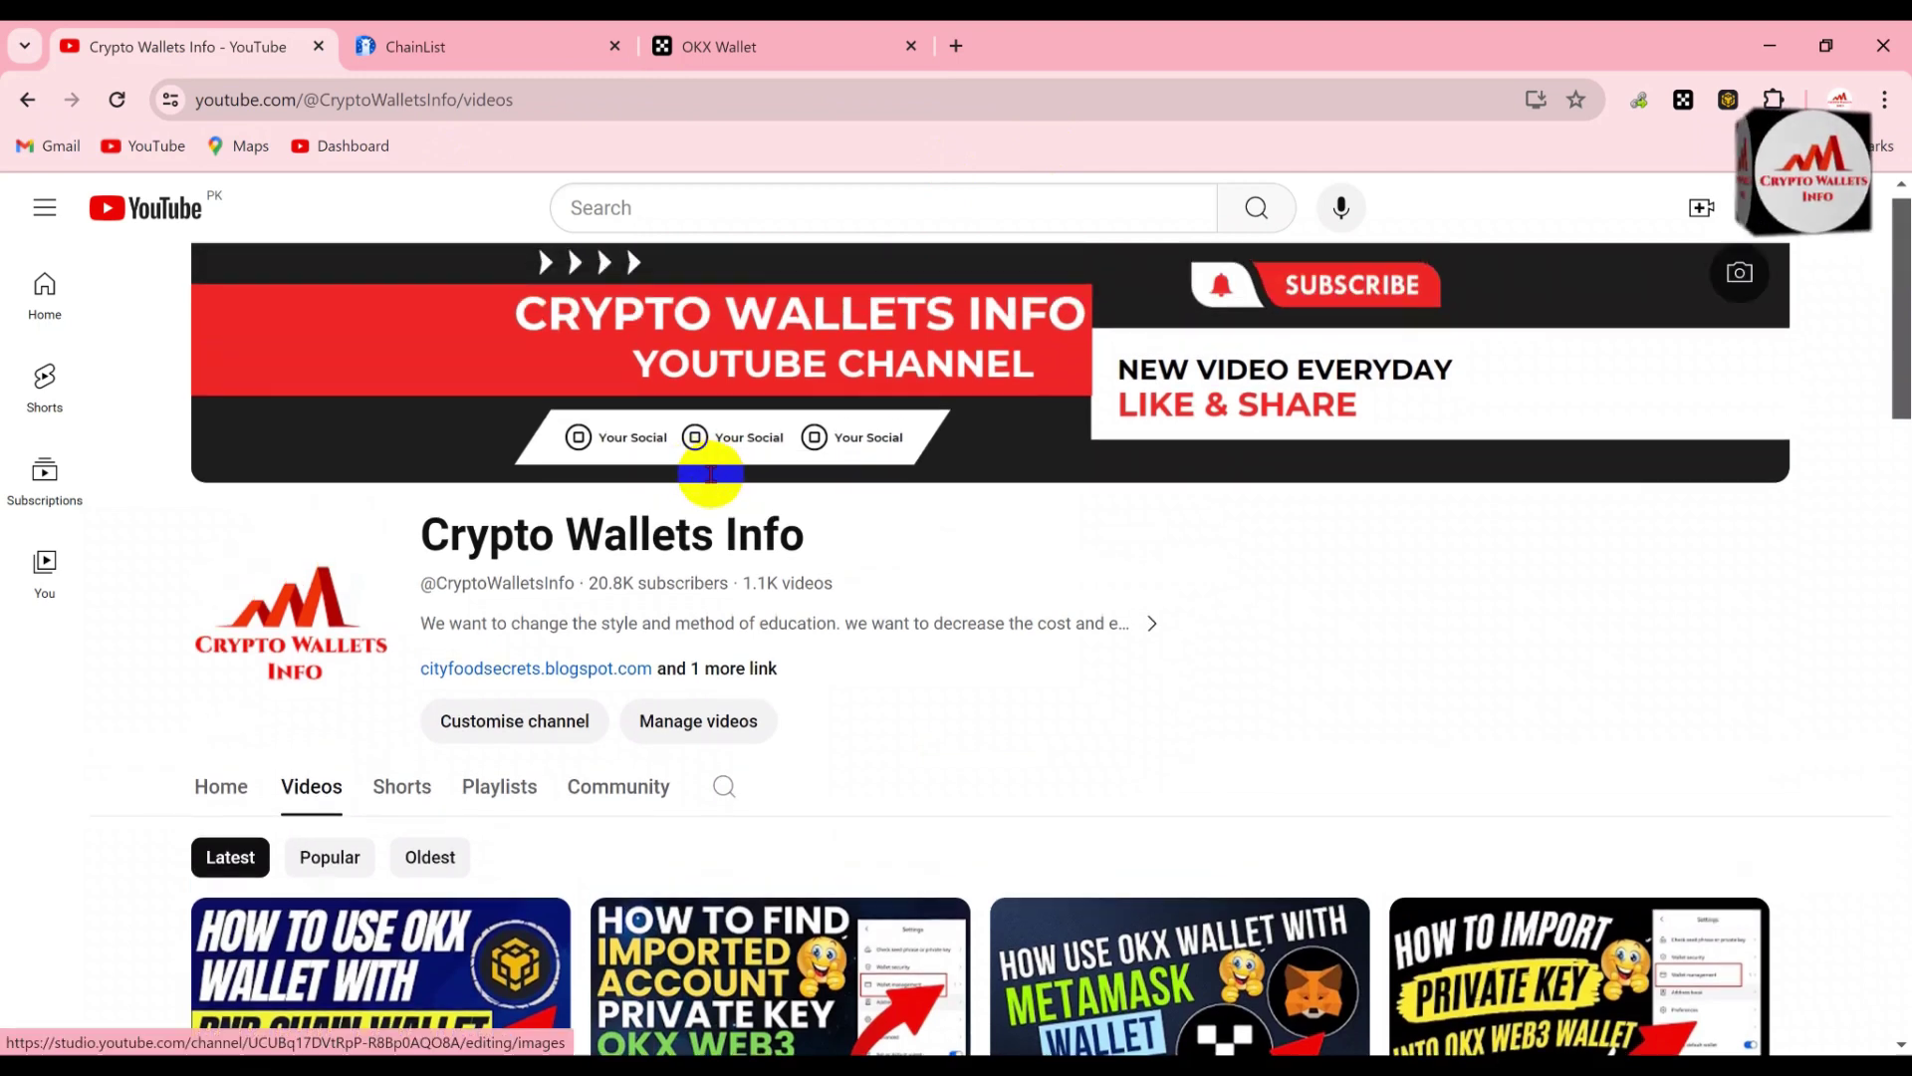
{"action": "left_click_drag", "start_coordinate": [809, 531], "coordinate": [374, 543]}
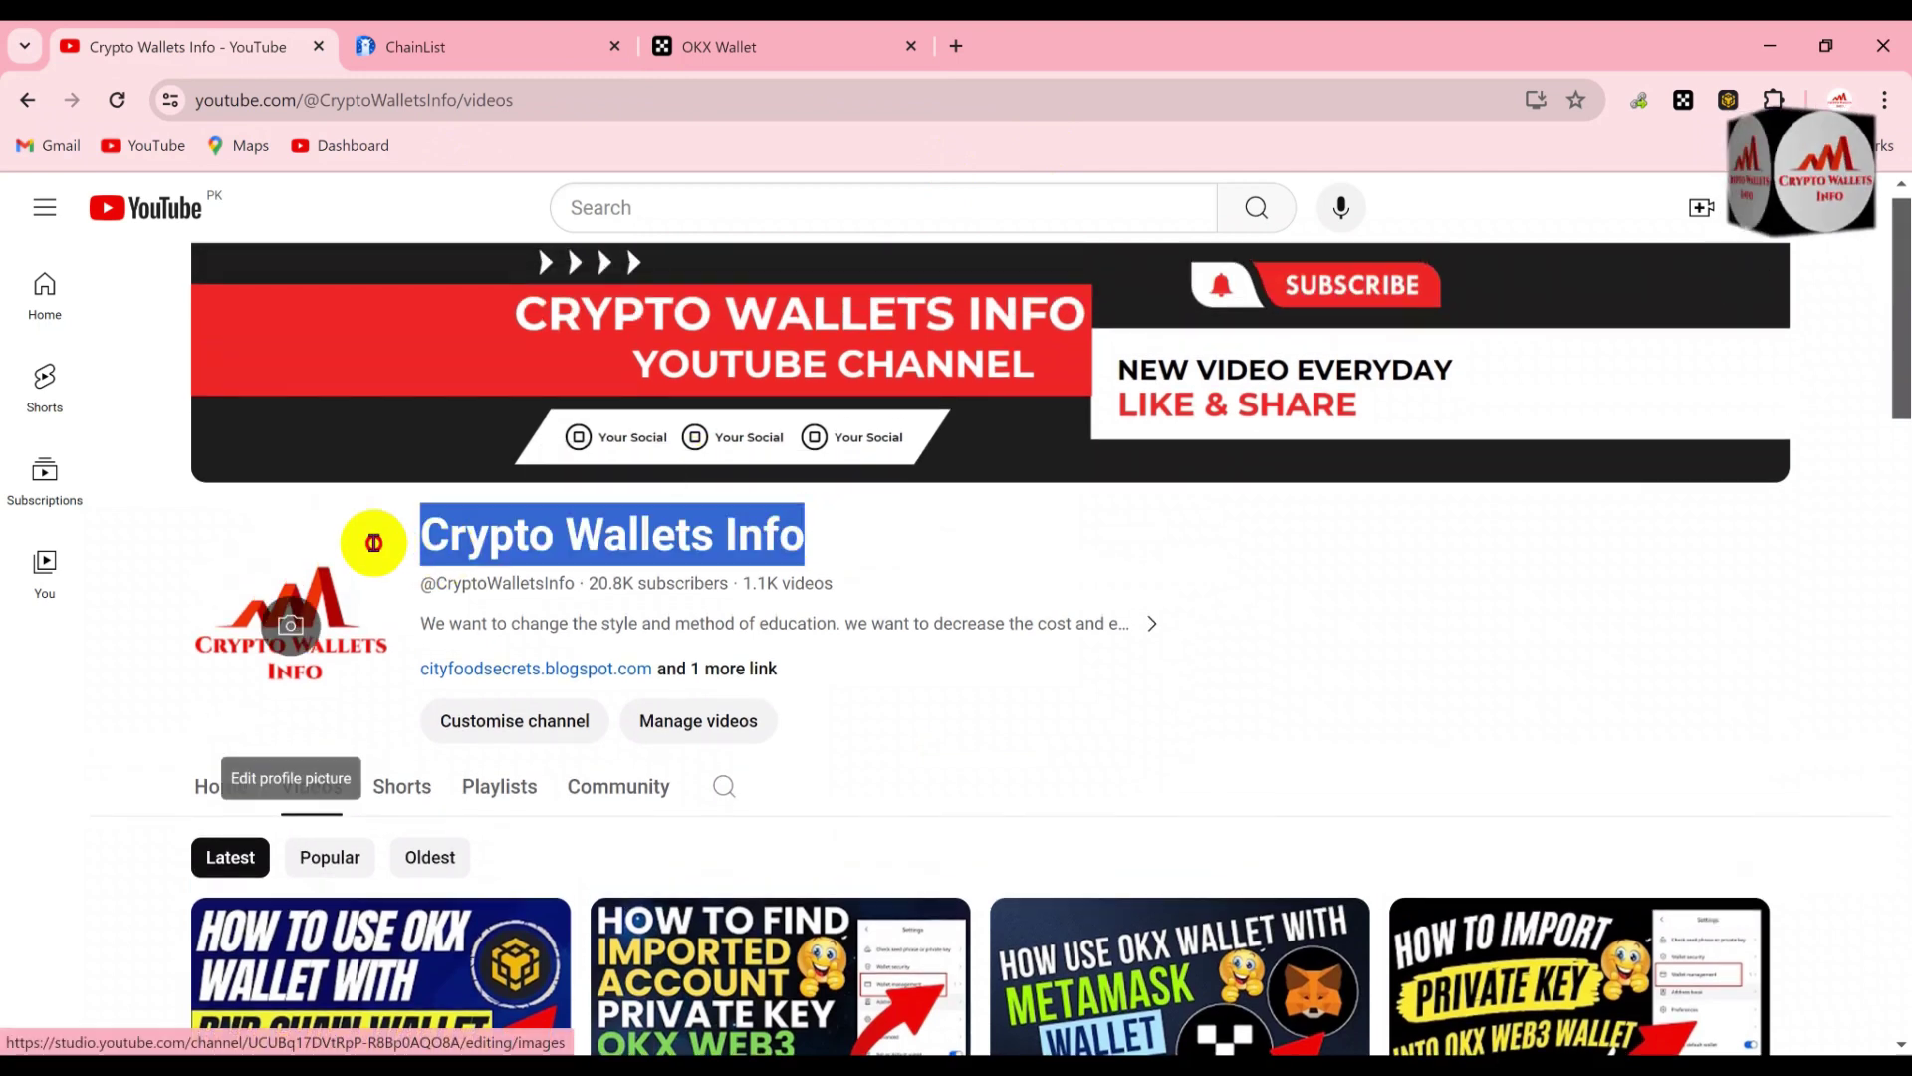
{"action": "left_click", "coordinate": [861, 519]}
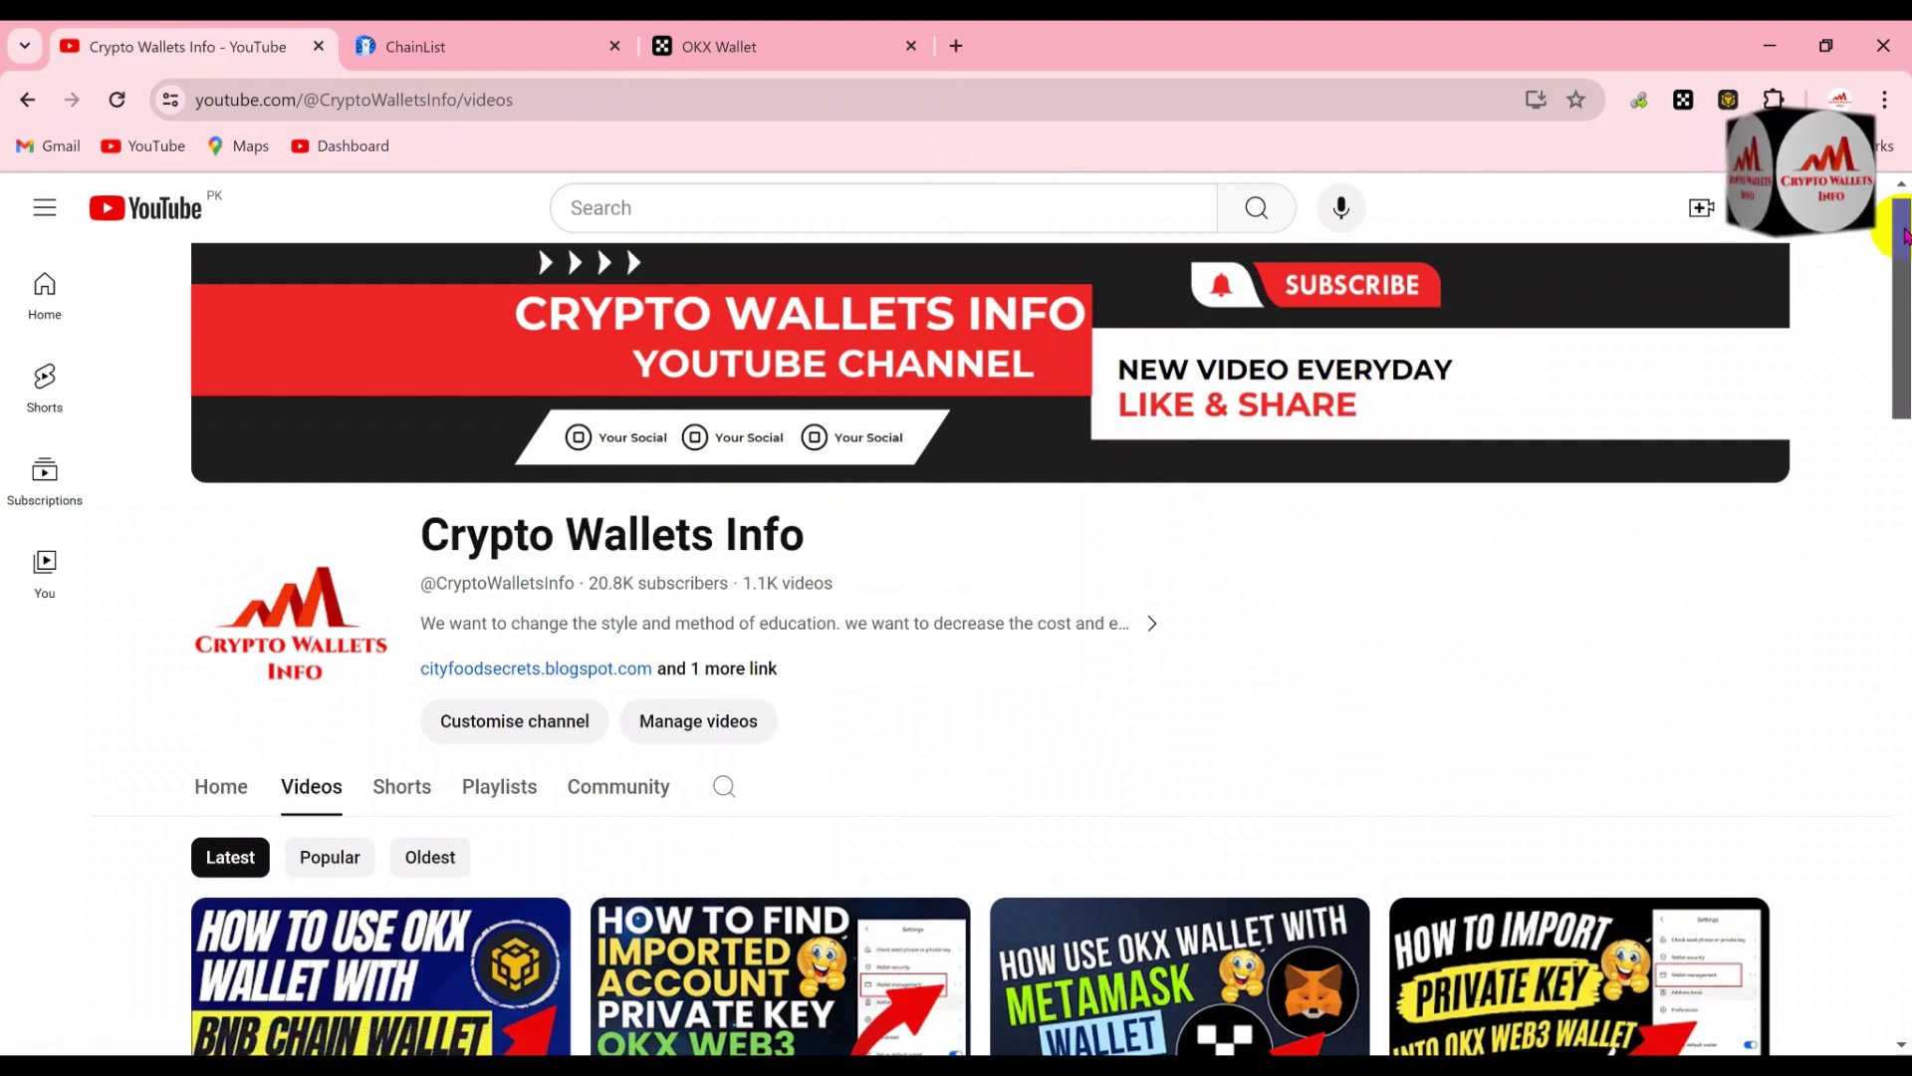
{"action": "left_click_drag", "start_coordinate": [1902, 231], "coordinate": [1902, 120]}
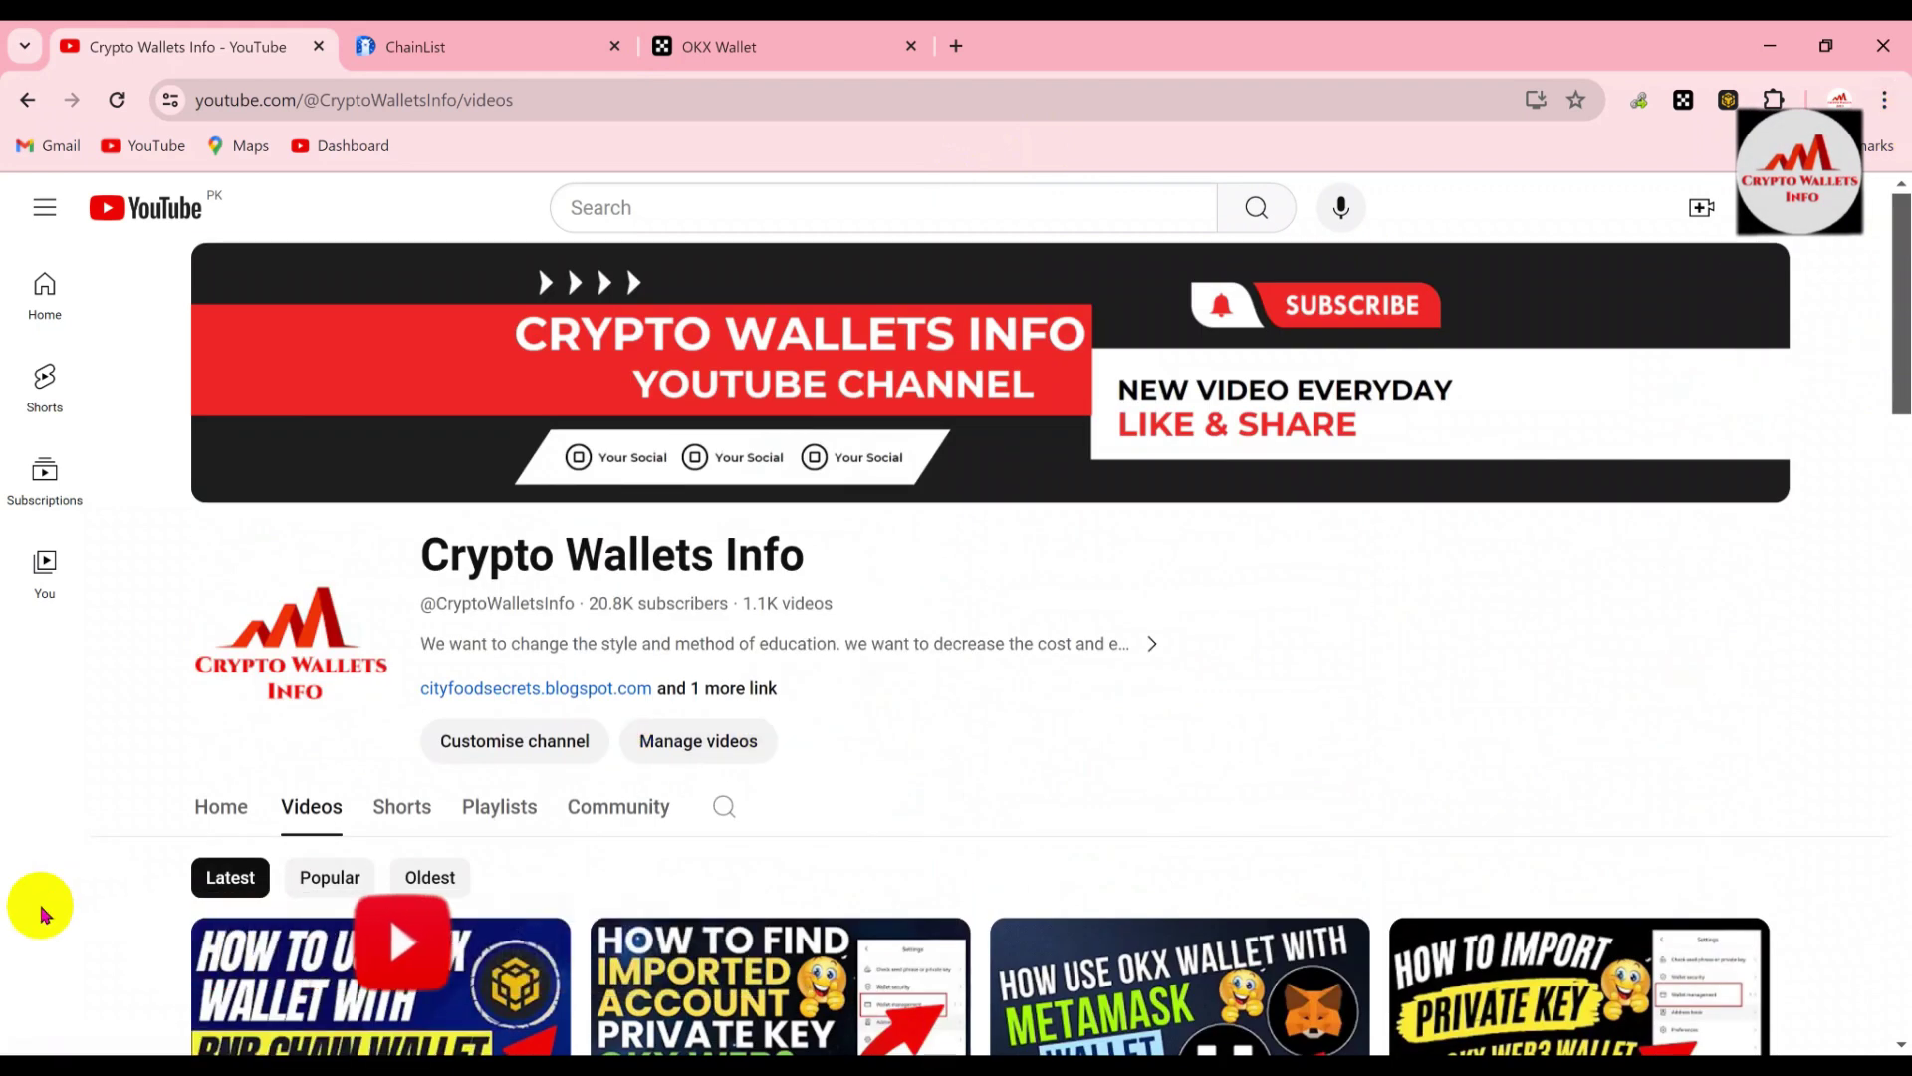